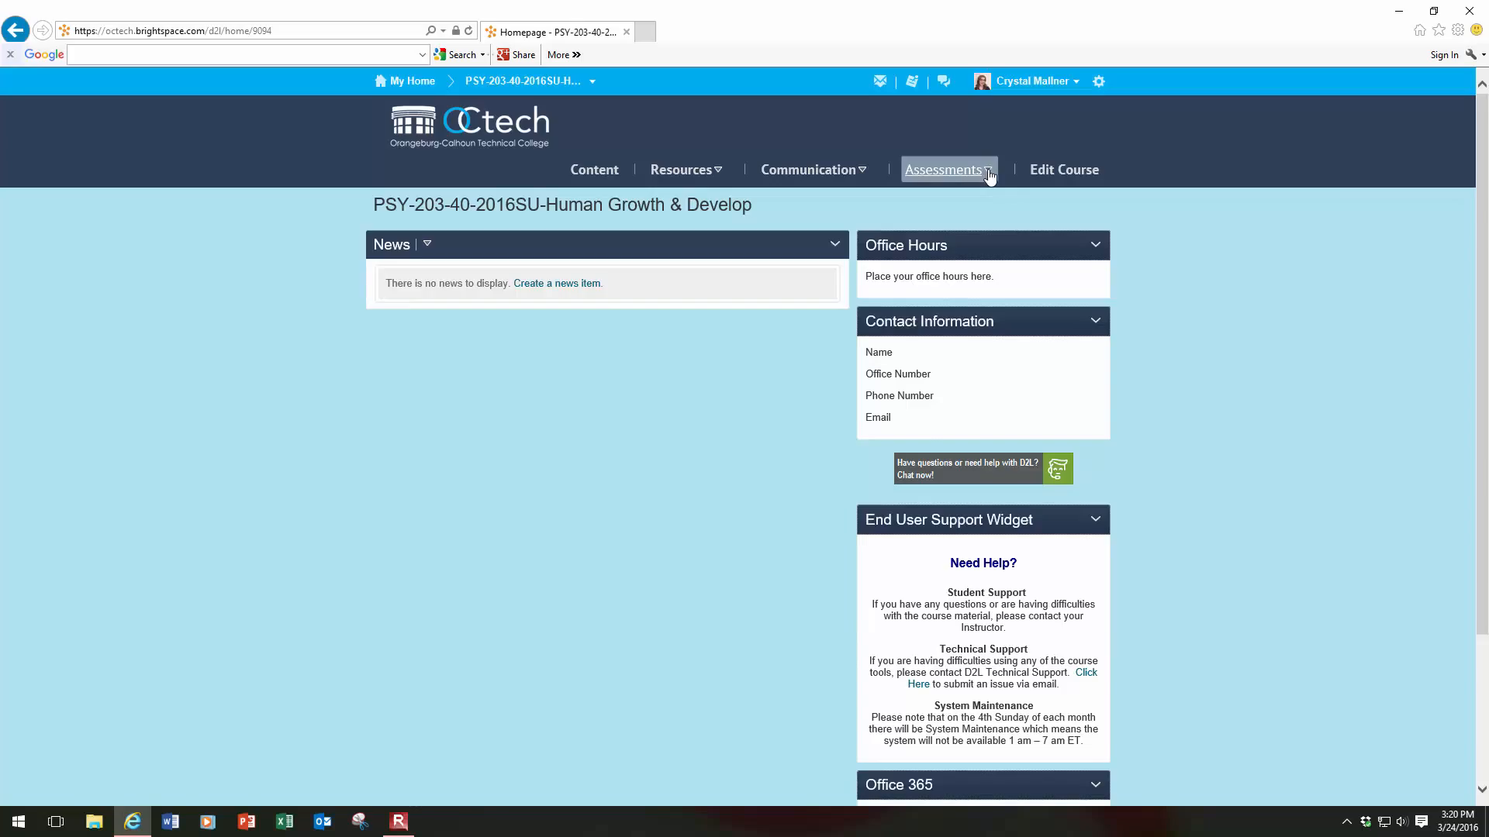
Open the course's grade schemes and start a new scheme named Psychology
left_click(988, 172)
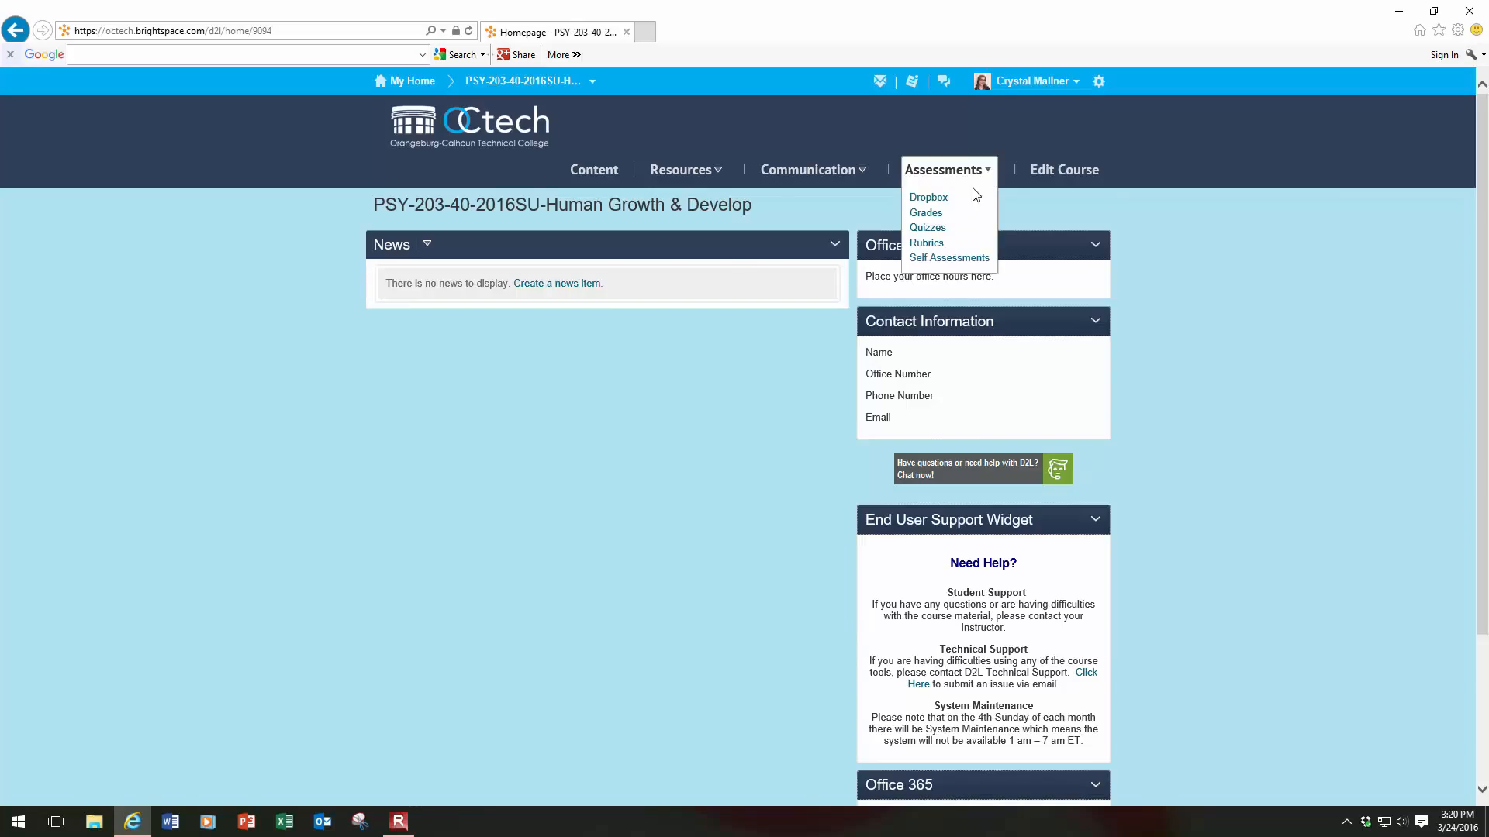
left_click(930, 214)
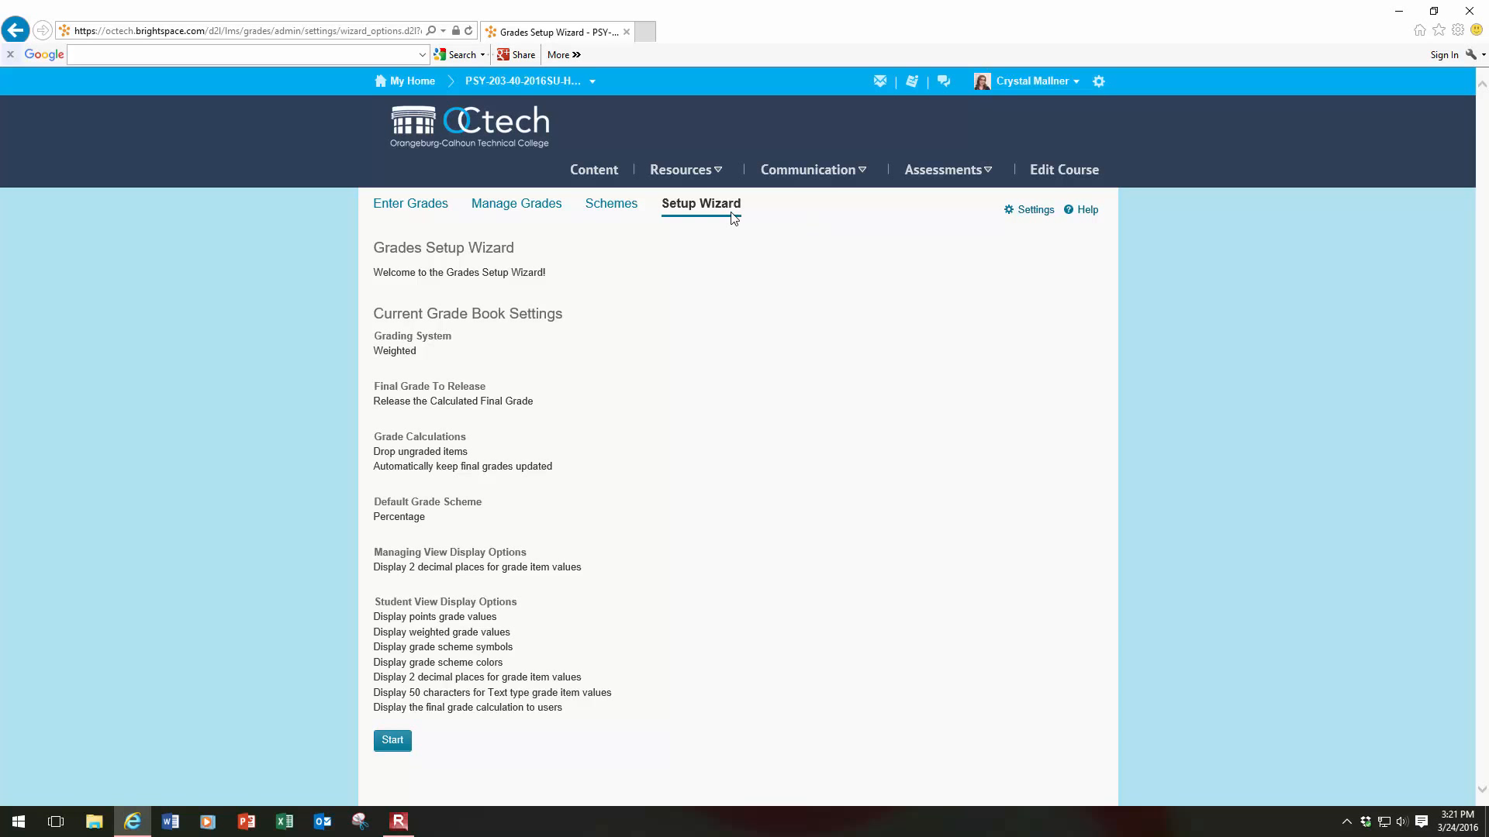
left_click(618, 211)
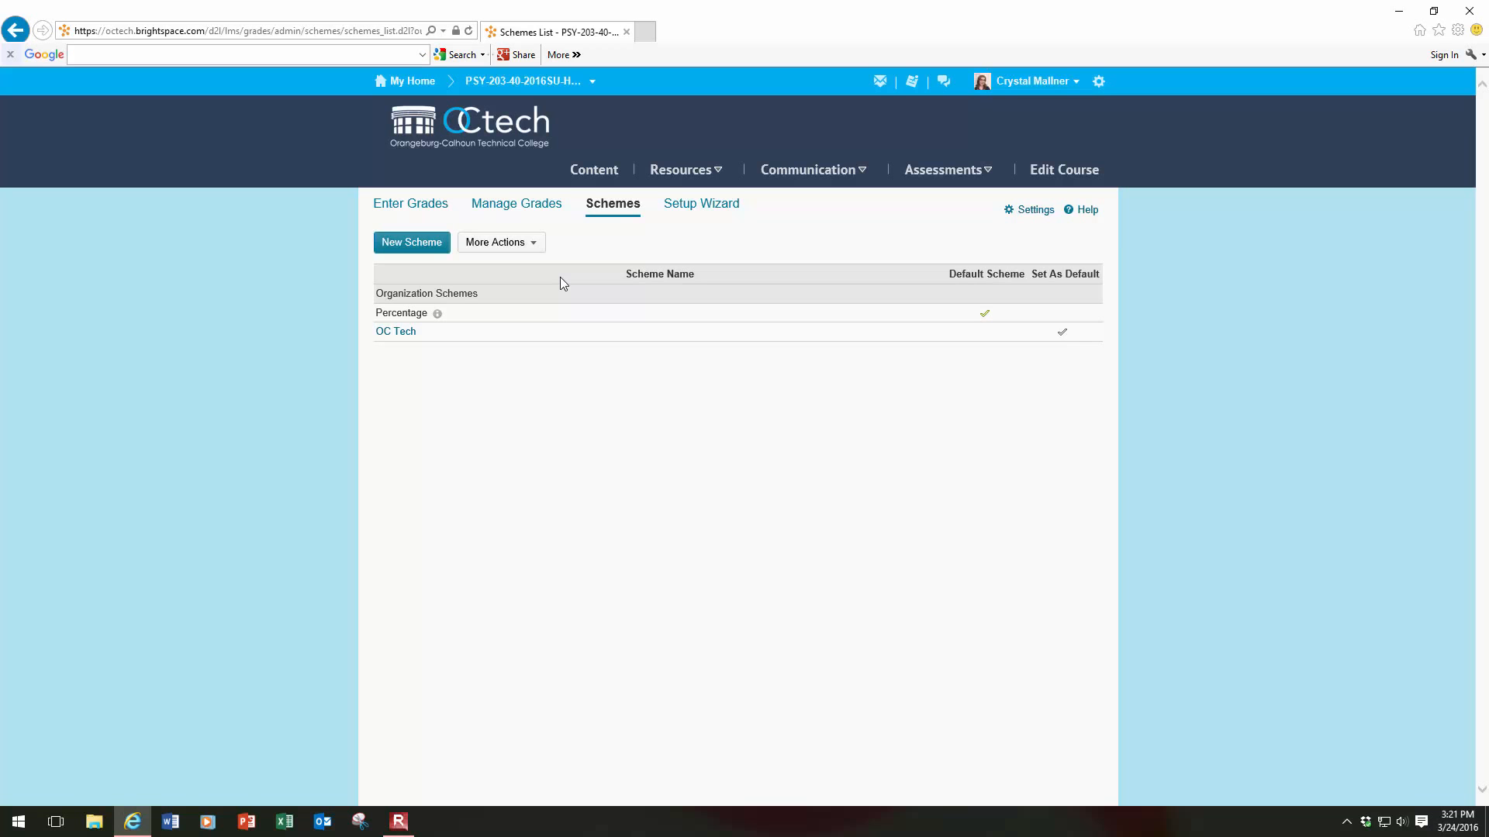
left_click(437, 245)
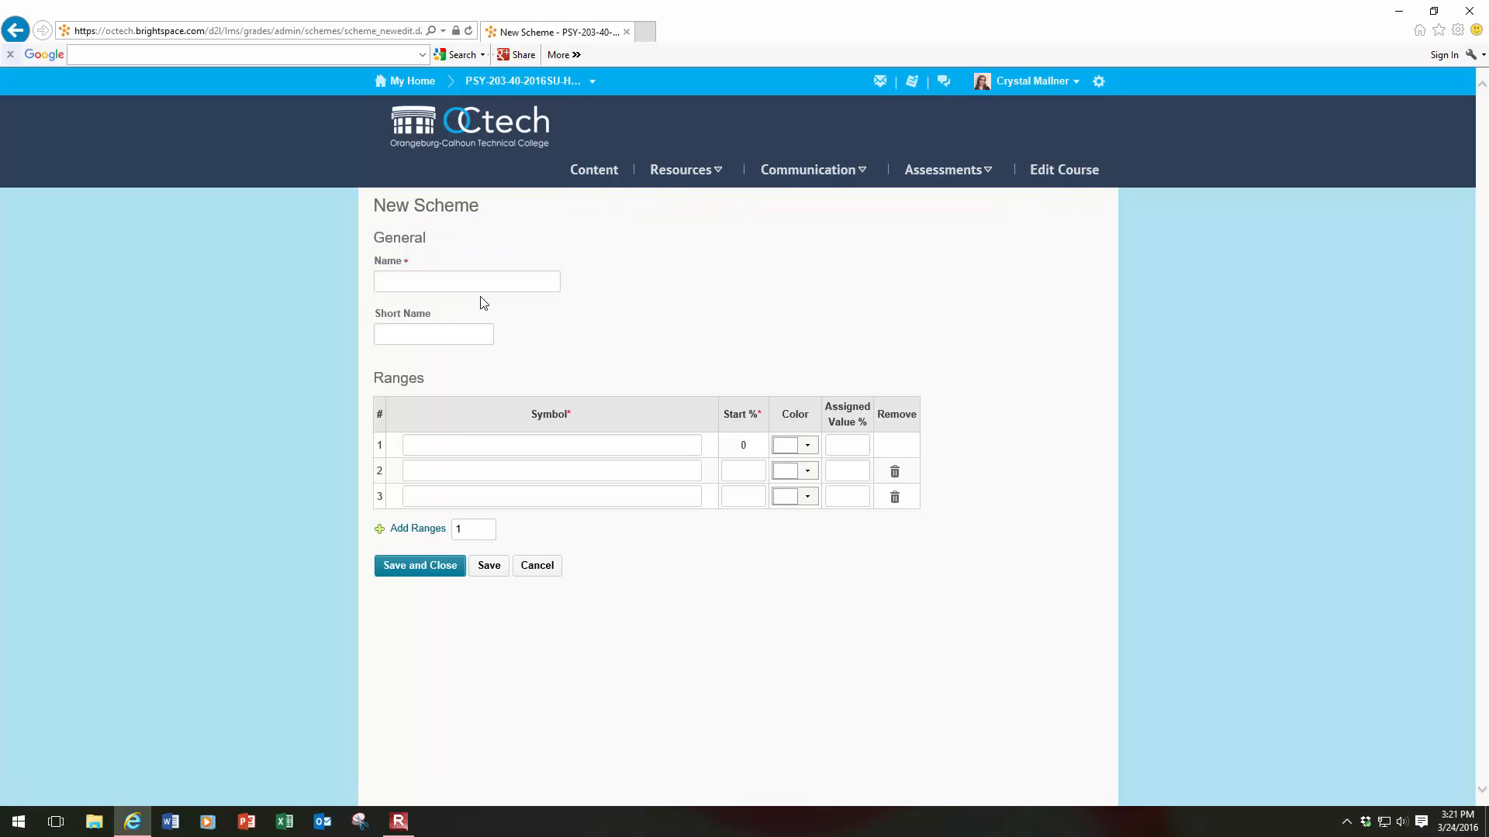
left_click(480, 284)
type("Psychology")
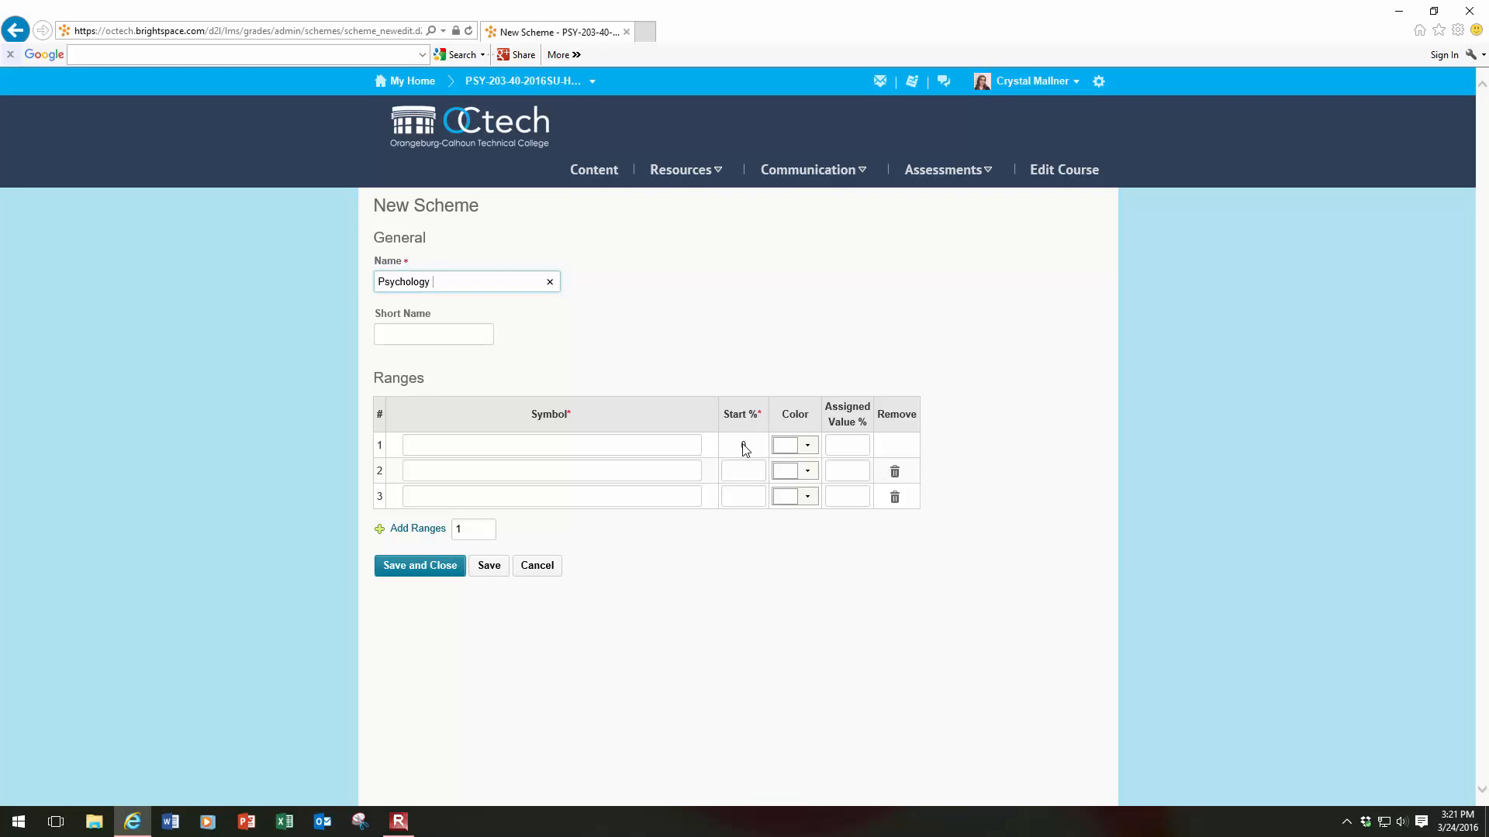
Define the first range with symbol F and an assigned value of 59.4%
left_click(663, 446)
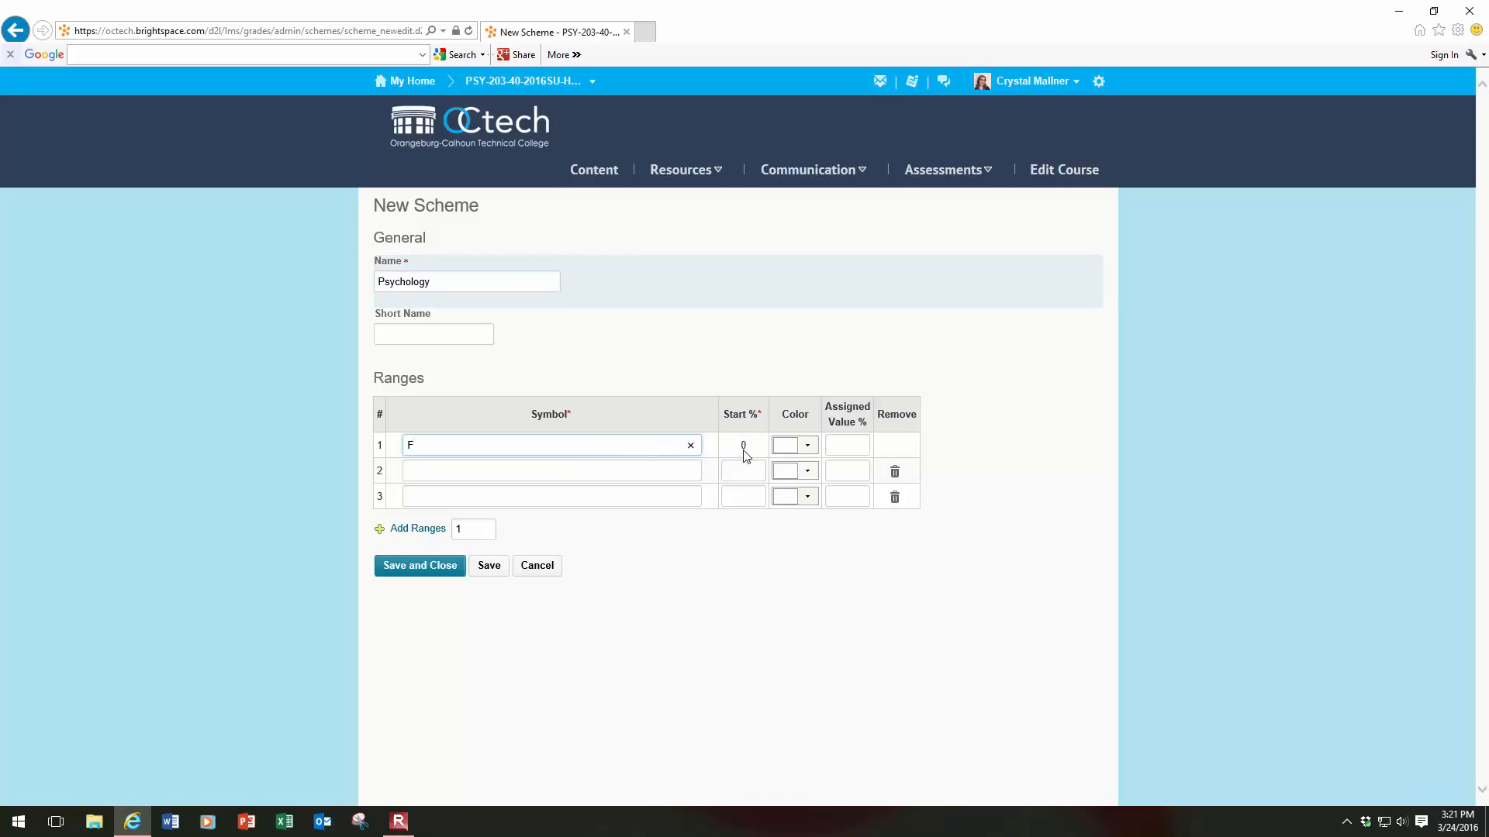
left_click(842, 446)
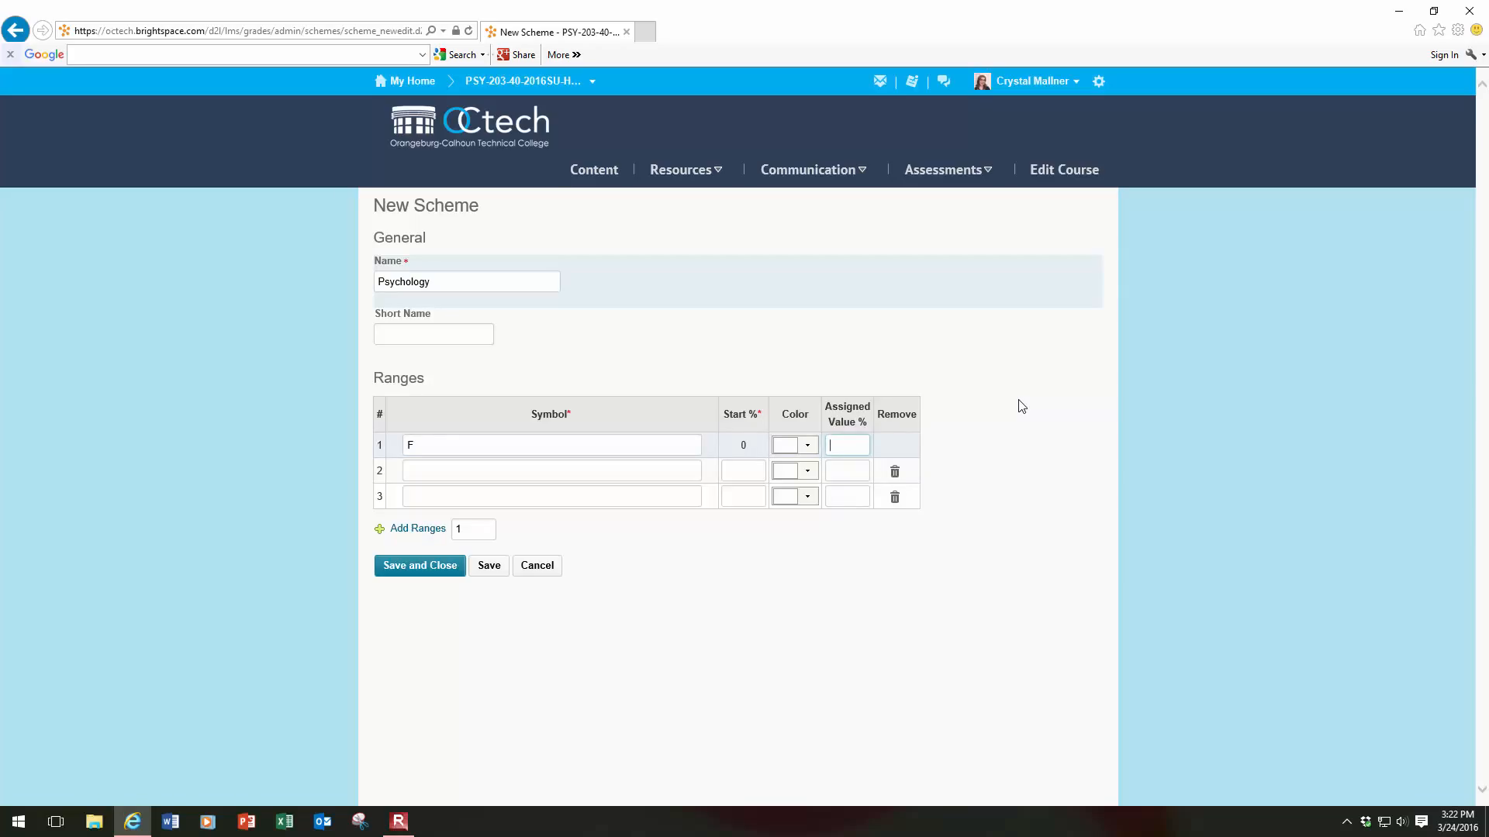
type("59.4")
Define the second range with symbol D, a start of 59.5% and an assigned value of 69.4%
left_click(652, 470)
type("D")
left_click(731, 470)
type("59")
left_click(842, 472)
type("59.4")
Define the third range with symbol C, a start of 69.5% and an assigned value of 79.4%
left_click(650, 496)
type("C")
left_click(749, 496)
type("69.5")
left_click(827, 498)
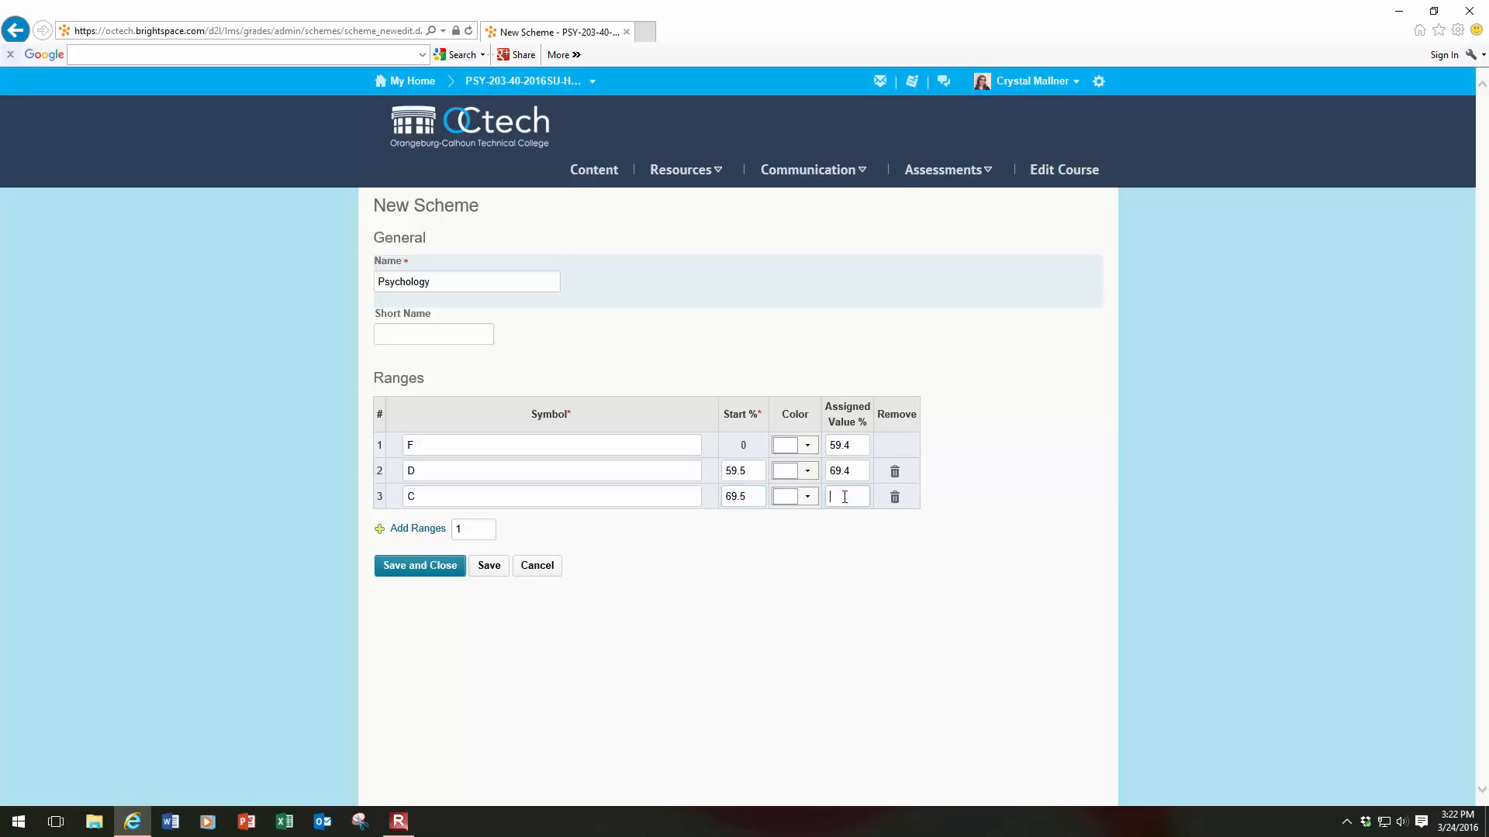
type("79.4")
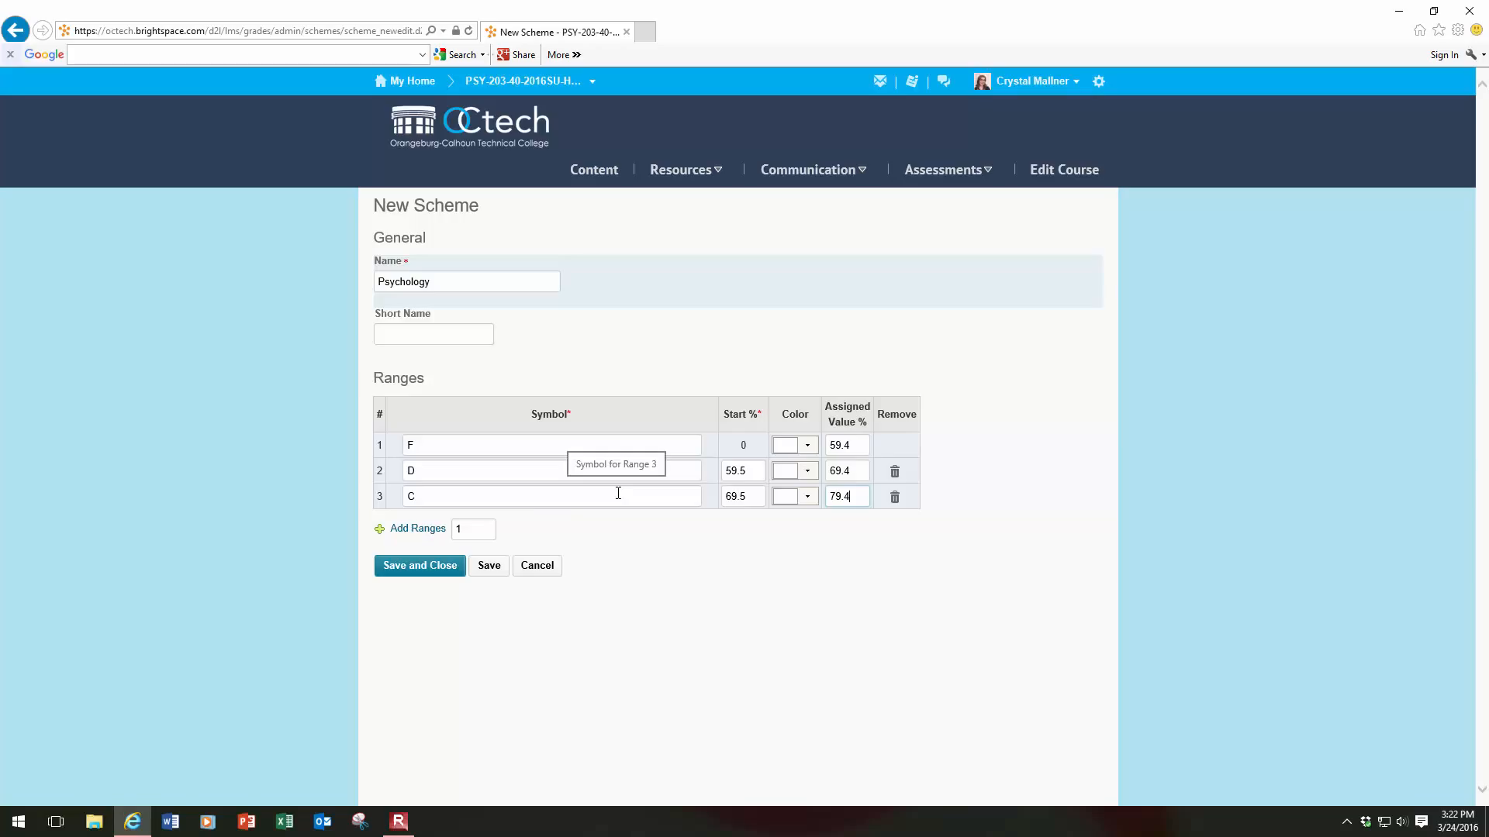
Add 2 more ranges to the scheme
double_click(471, 531)
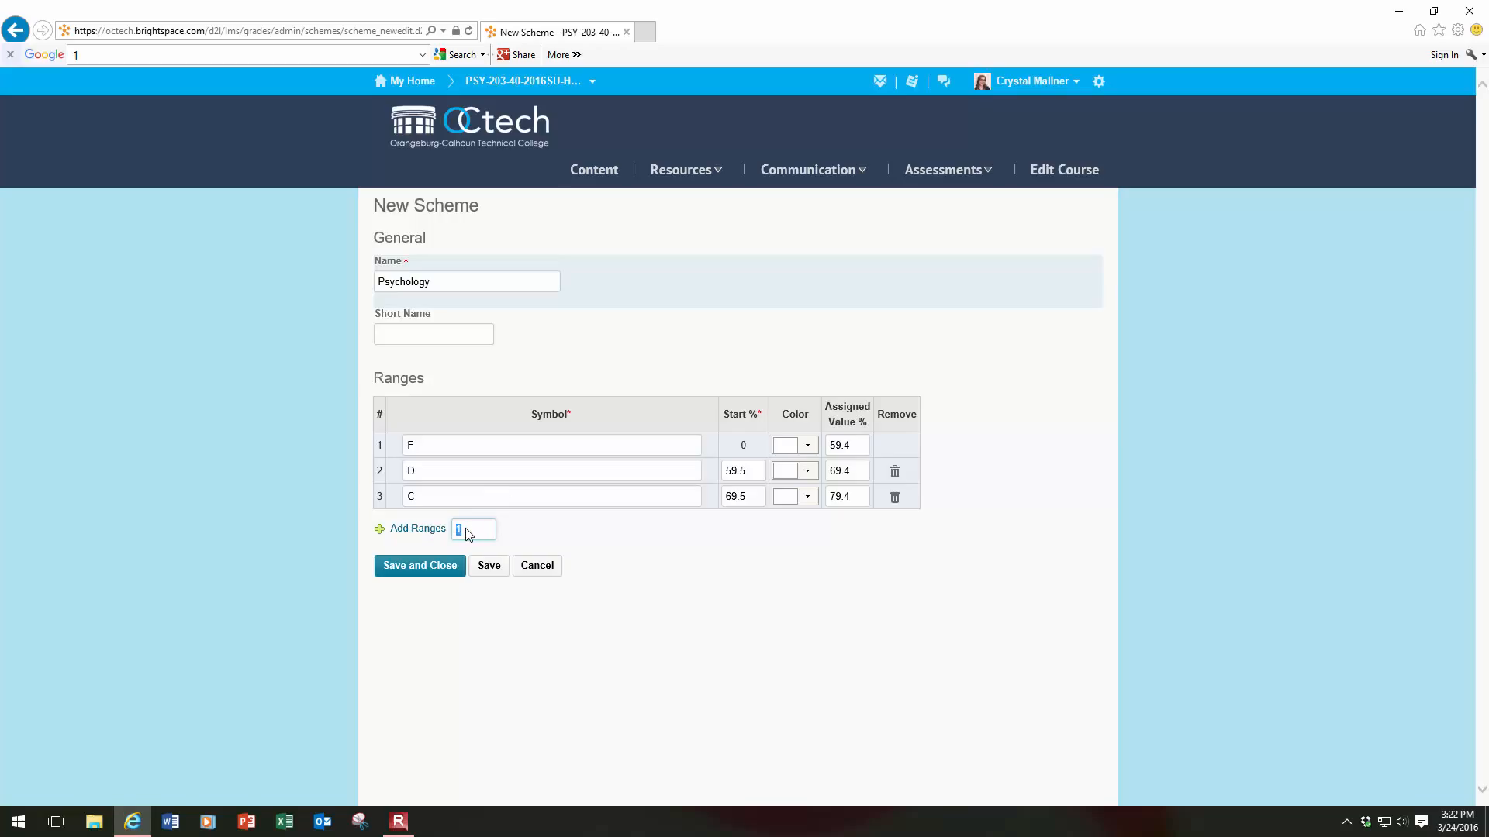
type("2")
left_click(427, 532)
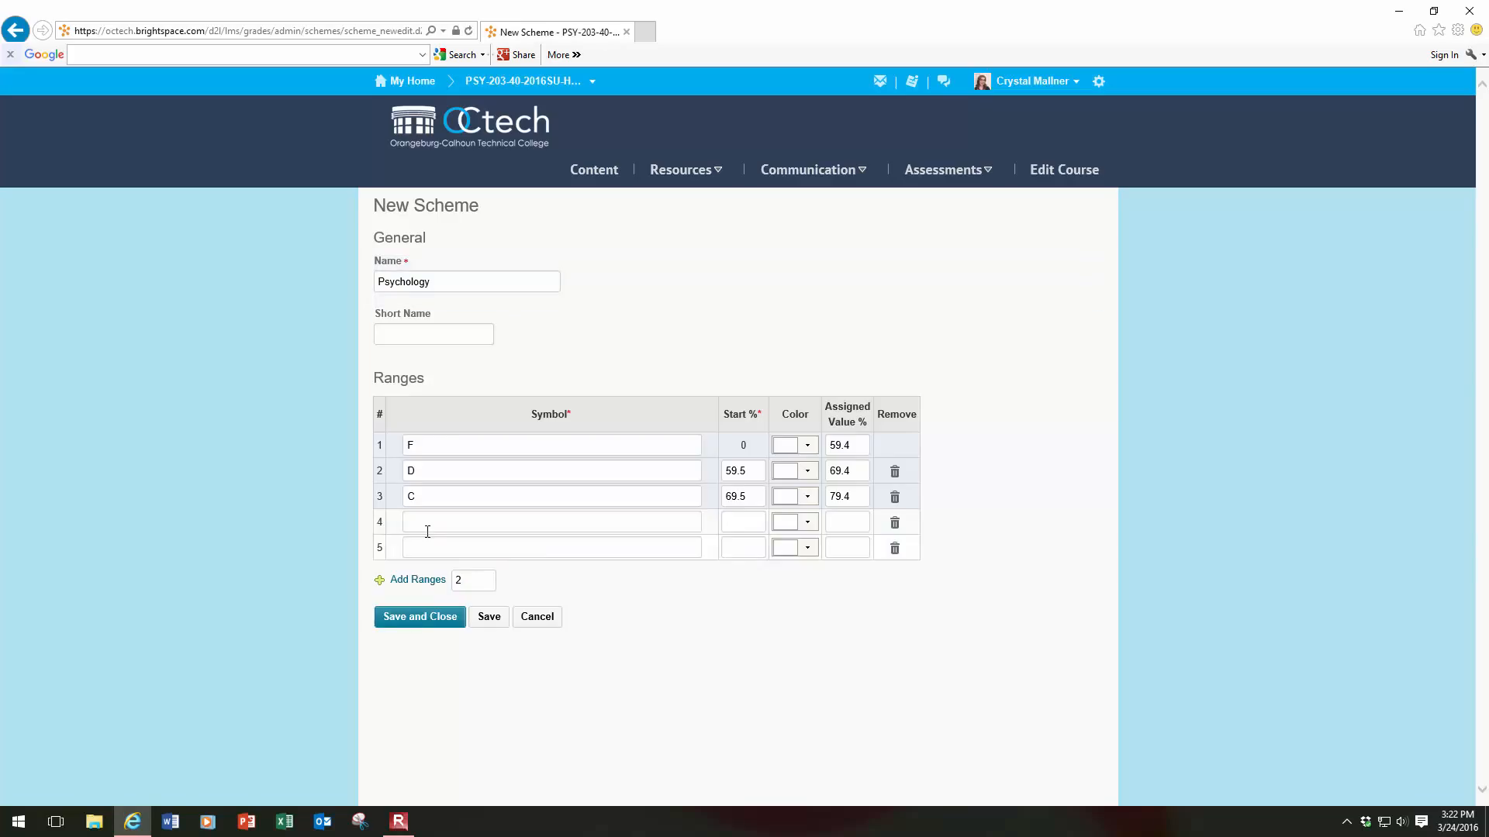
Define the fourth range with symbol B, a start of 79.5% and an assigned value of 89.4%
left_click(441, 525)
type("B")
left_click(759, 525)
type("7")
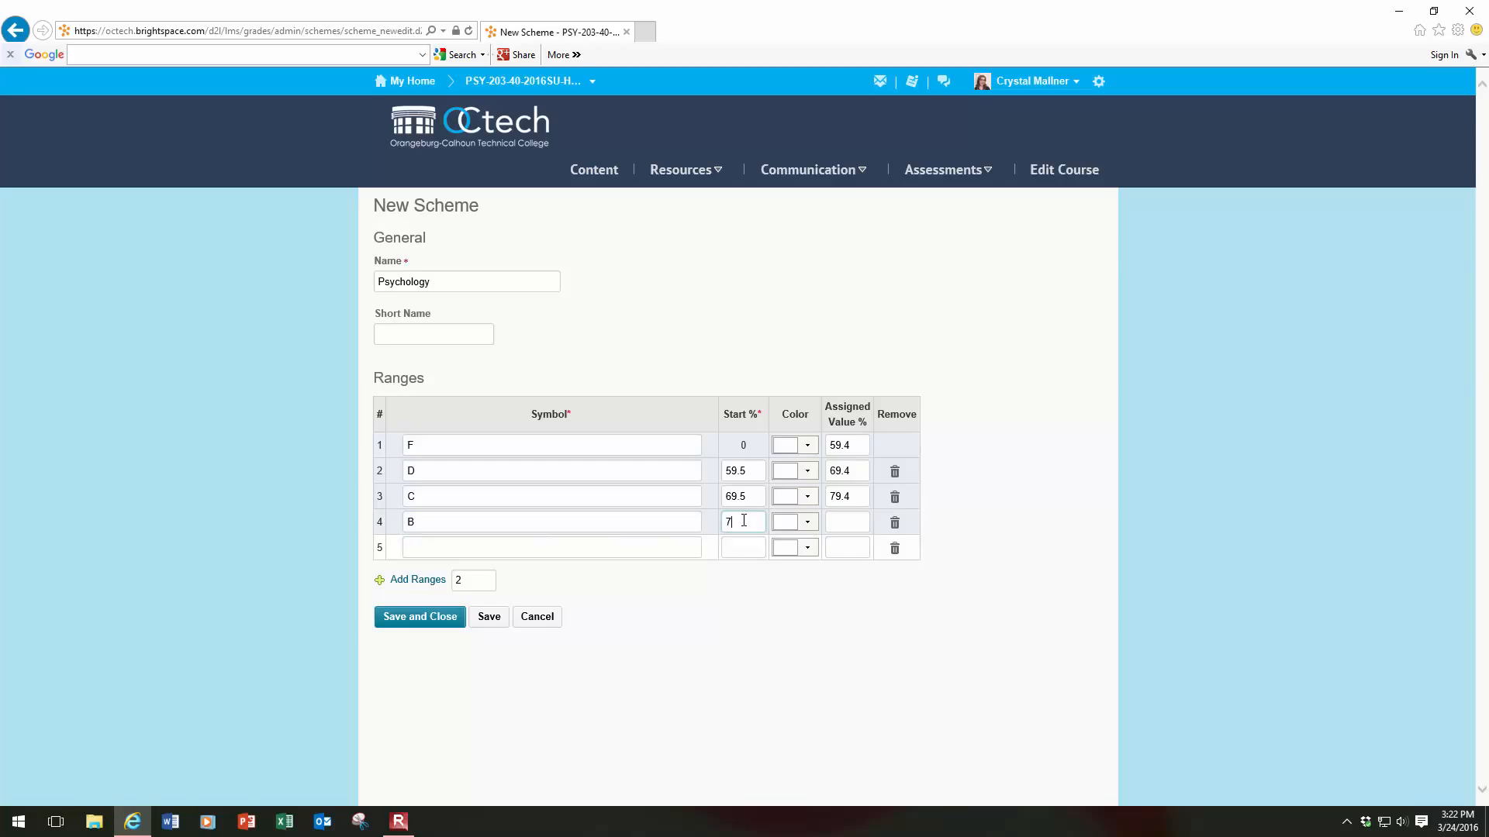
type("9.5")
left_click(829, 520)
type("89.4")
Define the fifth range with symbol A, a start of 89.5% and an assigned value of 100%
left_click(659, 542)
type("A")
left_click(746, 547)
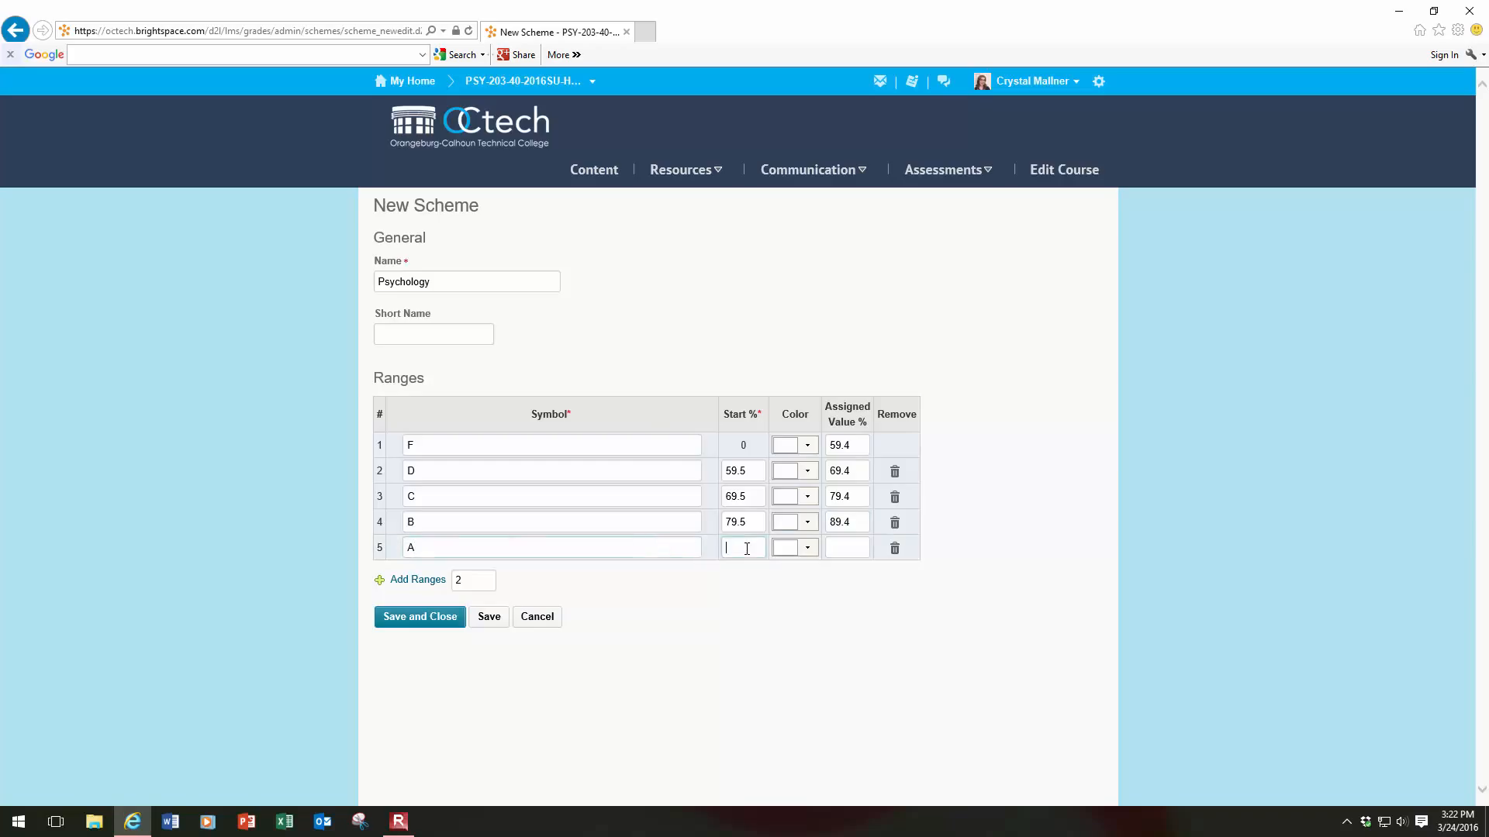
type("89.5")
left_click(826, 550)
type("100")
Color the ranges red for F, light pink for D, yellow for C, blue for B and green for A
left_click(811, 447)
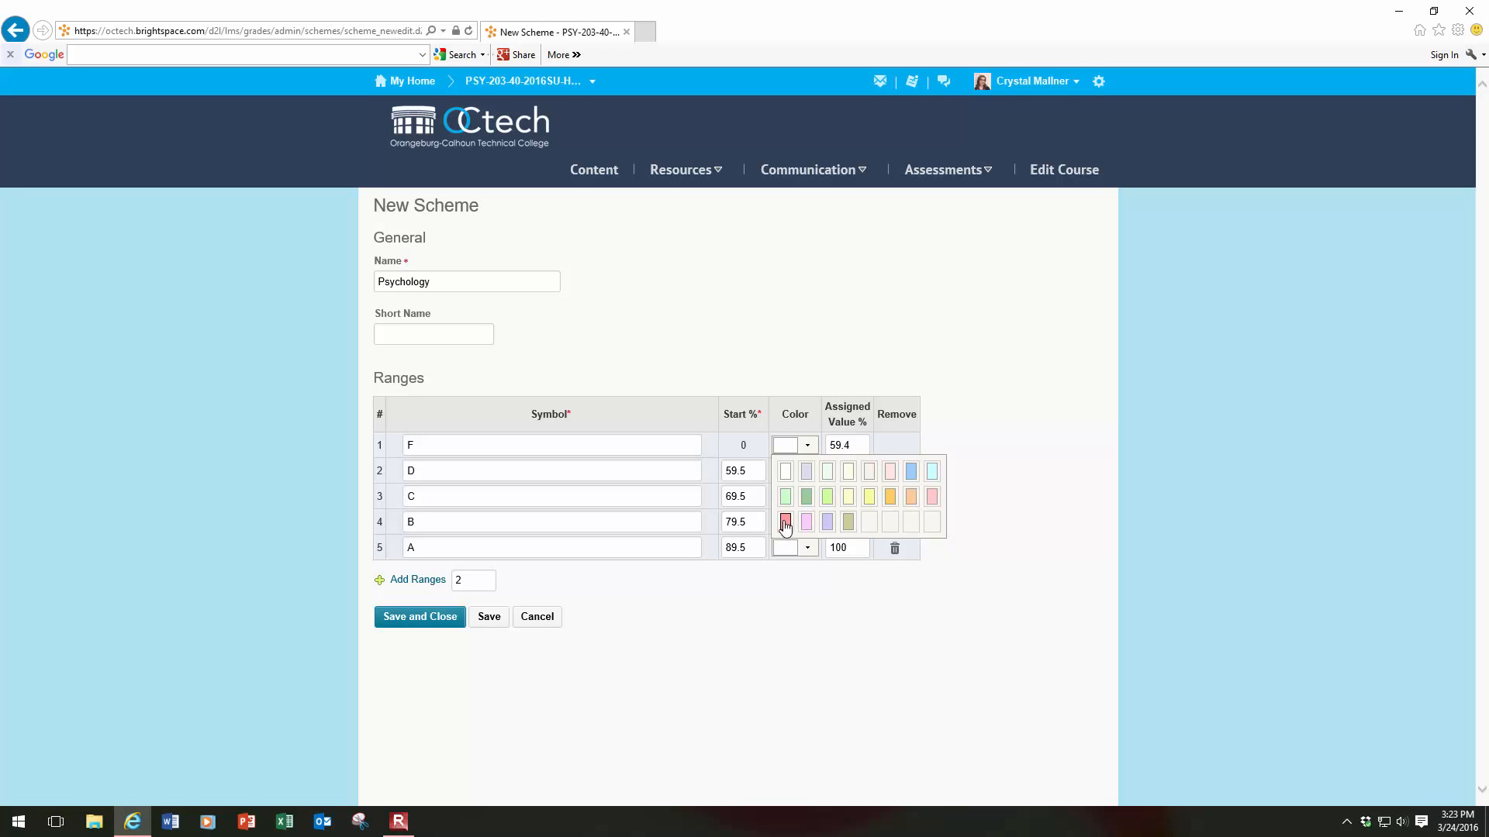
left_click(785, 525)
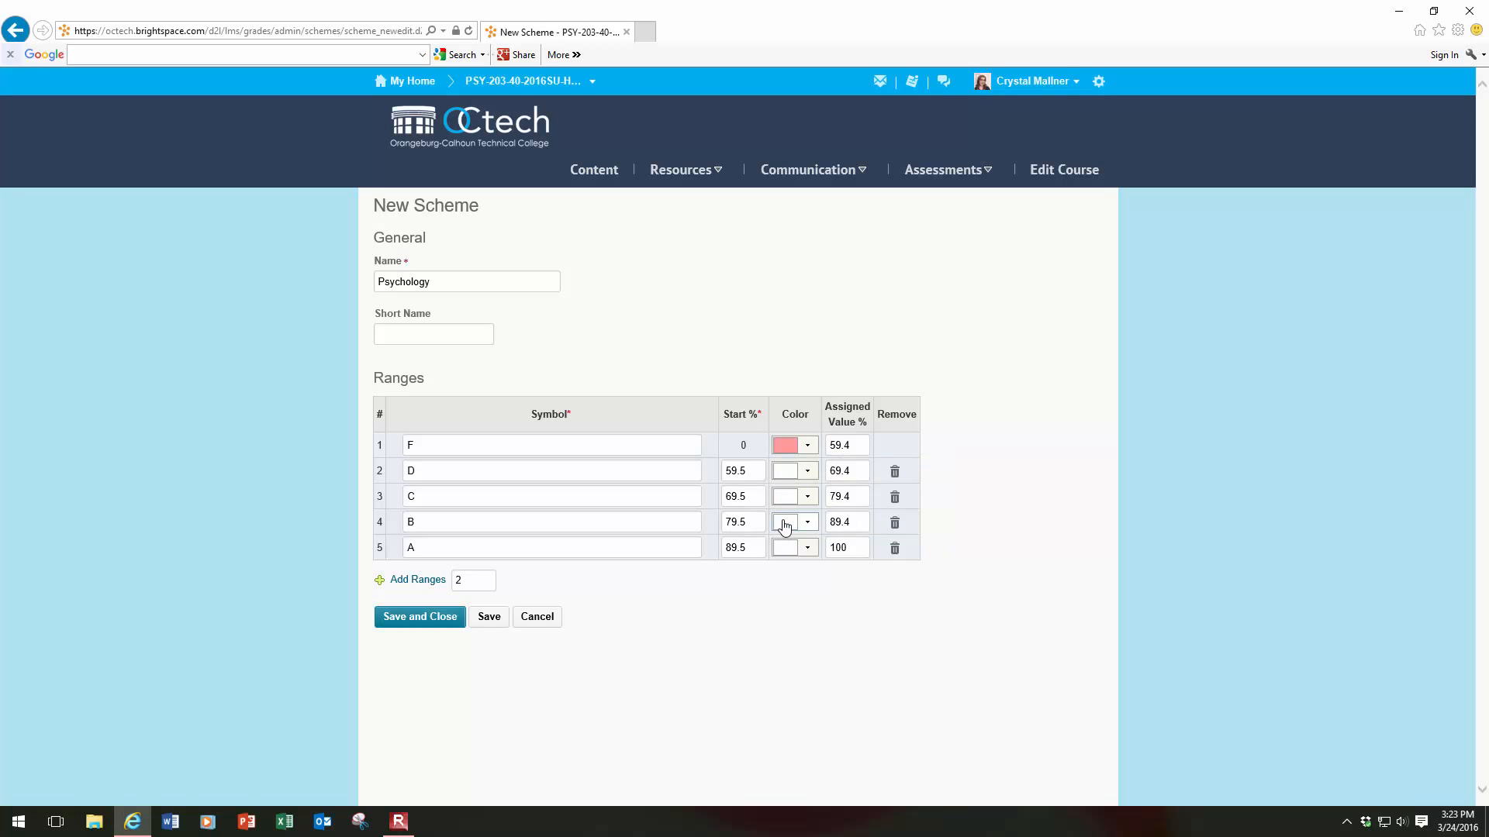
left_click(810, 479)
left_click(908, 525)
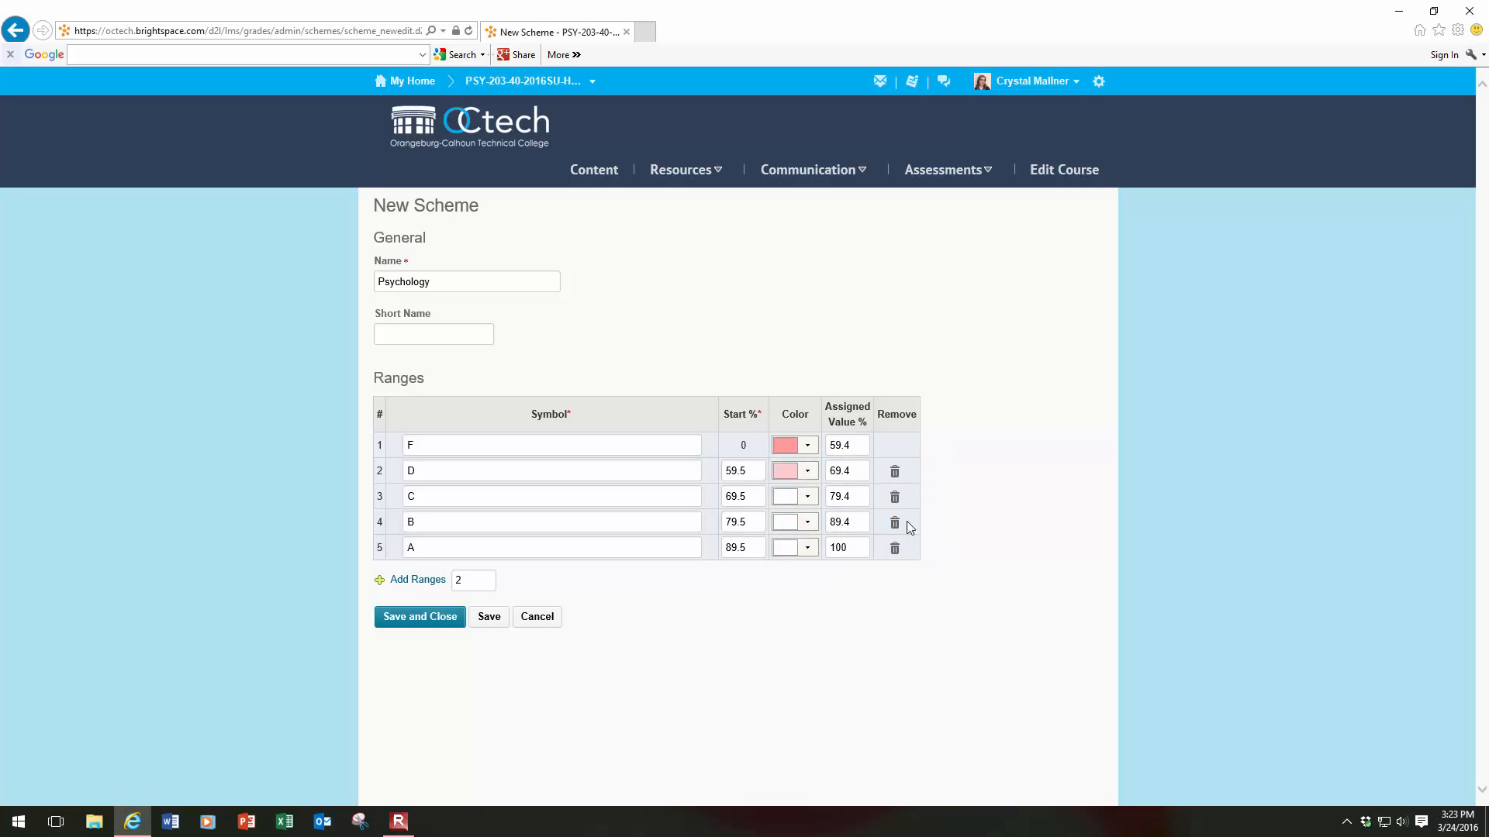
left_click(810, 498)
left_click(868, 551)
left_click(808, 523)
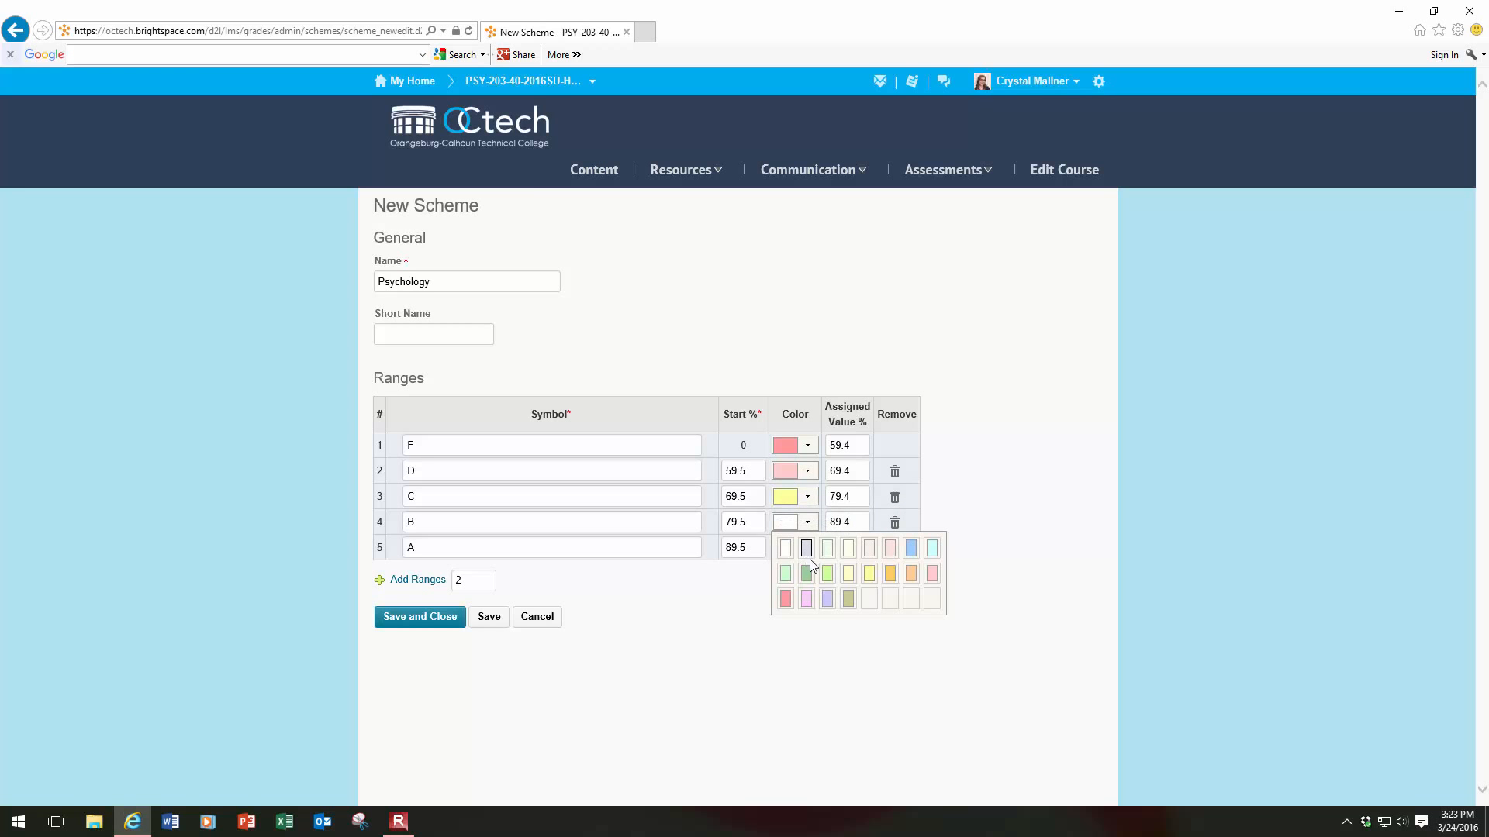
left_click(911, 549)
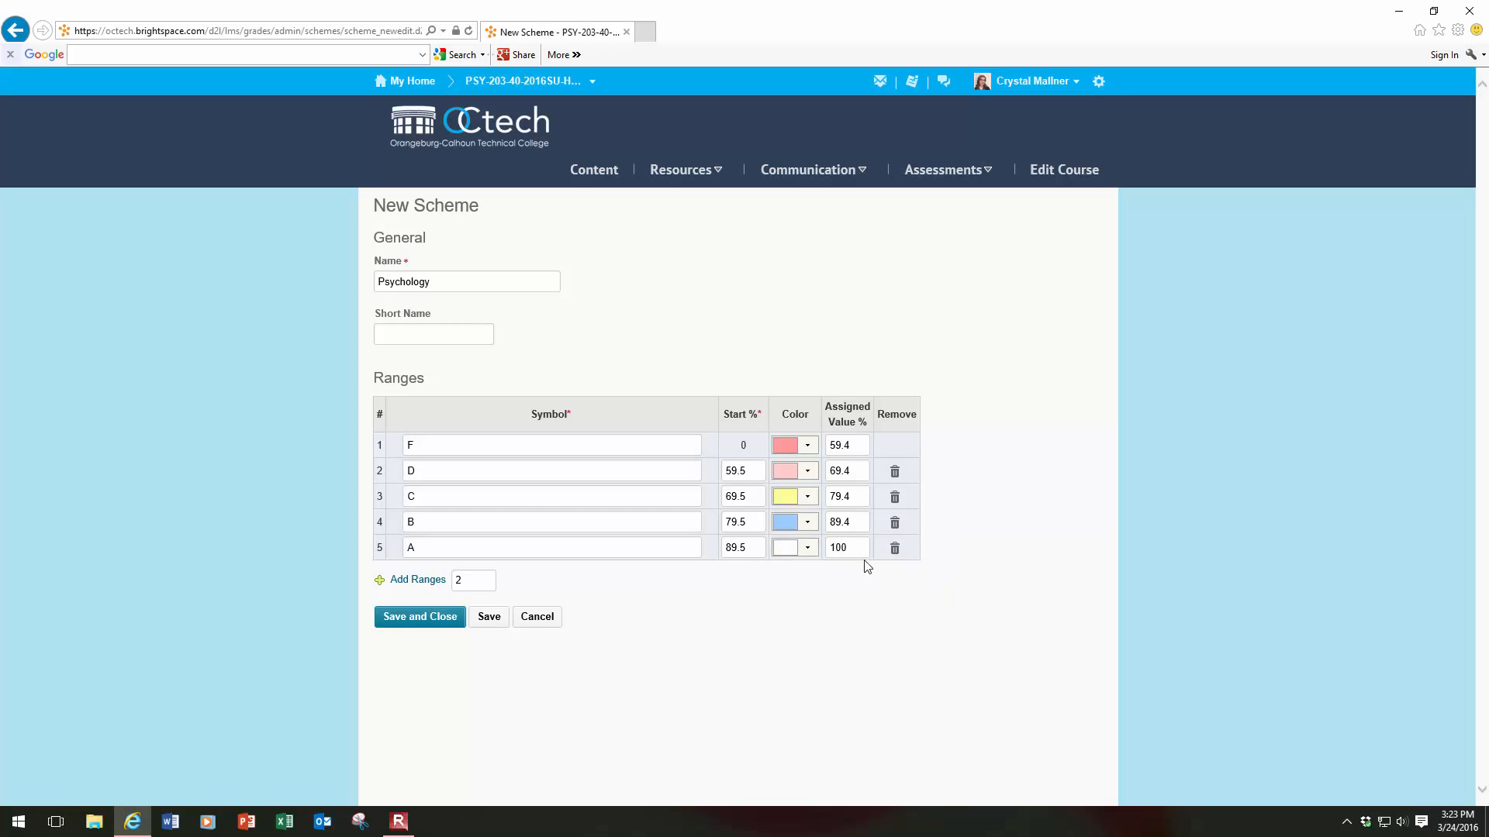
left_click(807, 548)
left_click(804, 603)
Save the Psychology scheme and set it as the course's default grade scheme
left_click(448, 618)
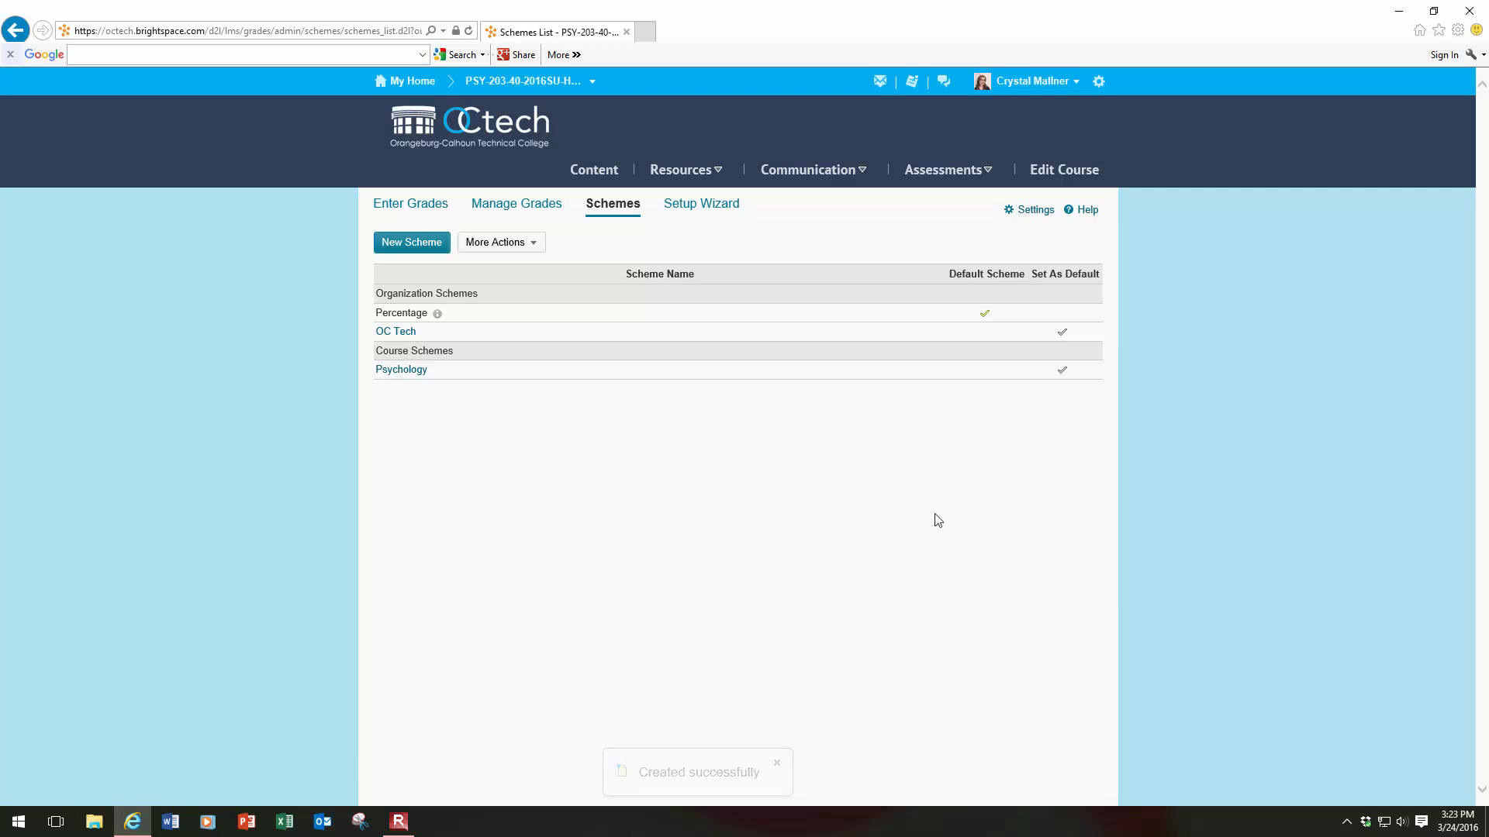
left_click(1063, 372)
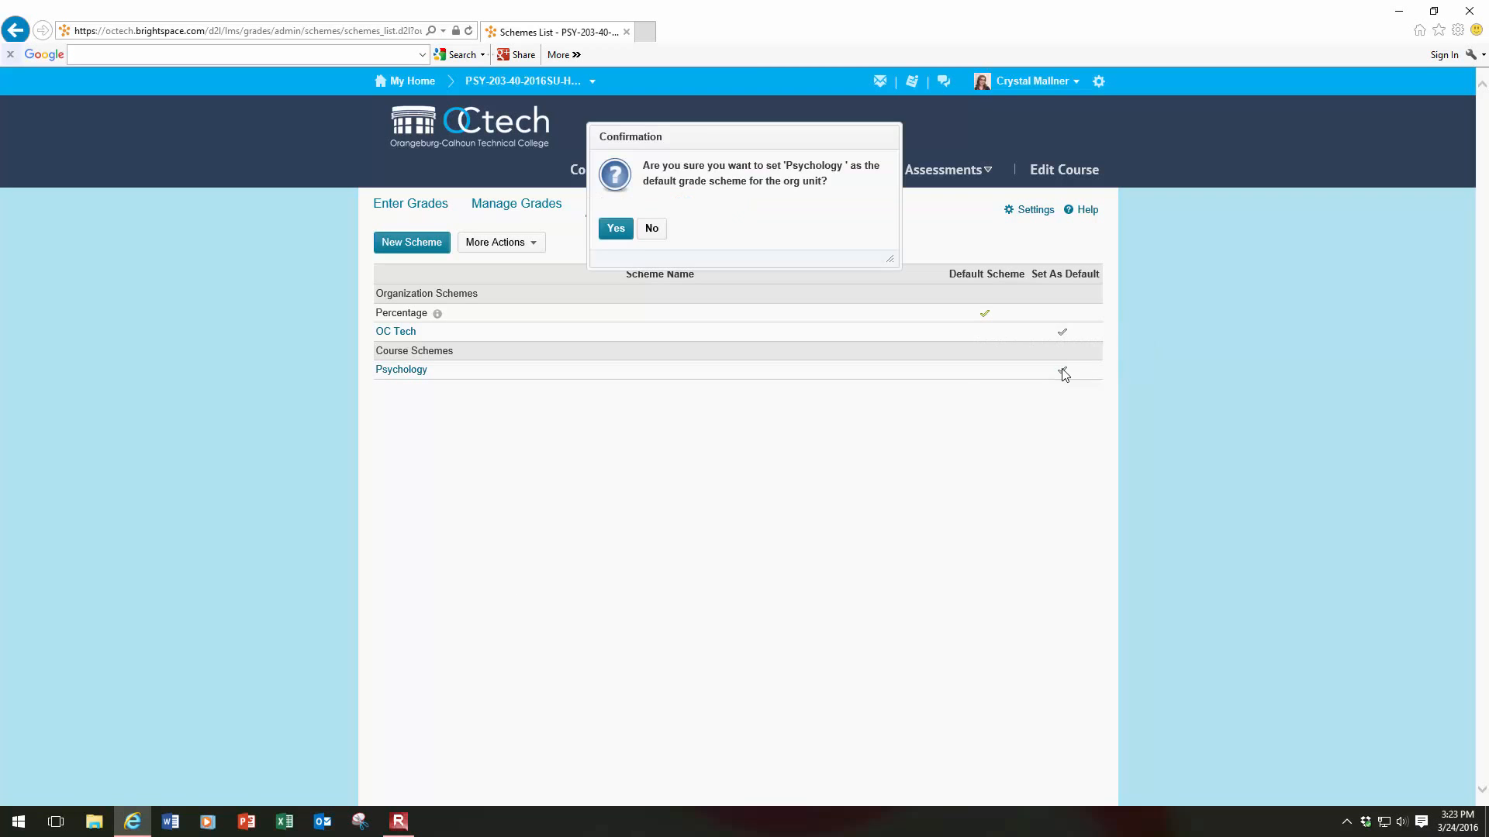
left_click(616, 229)
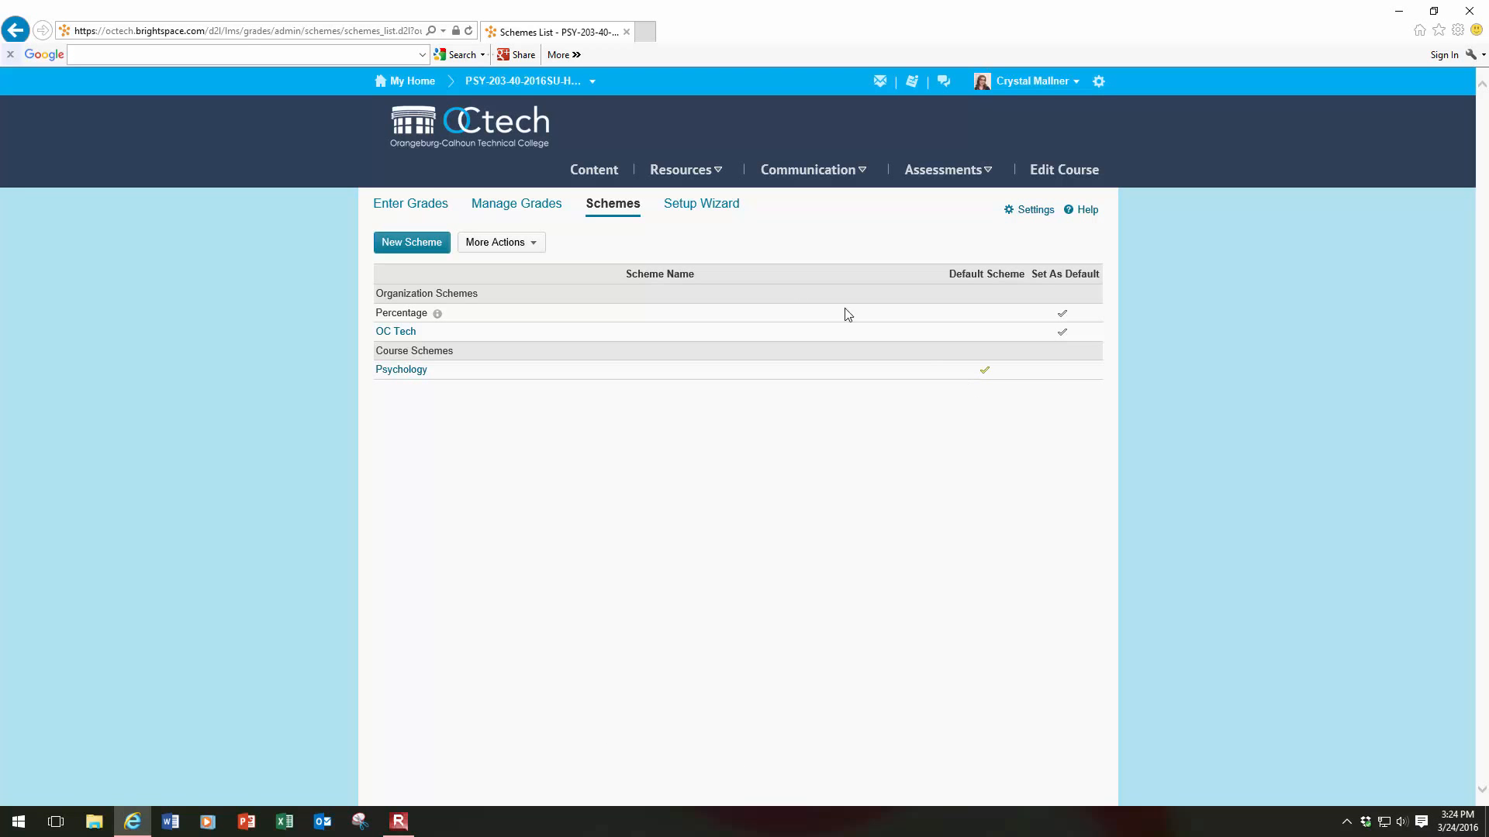
Start the Grades Setup Wizard and choose the Weighted grading system
left_click(709, 209)
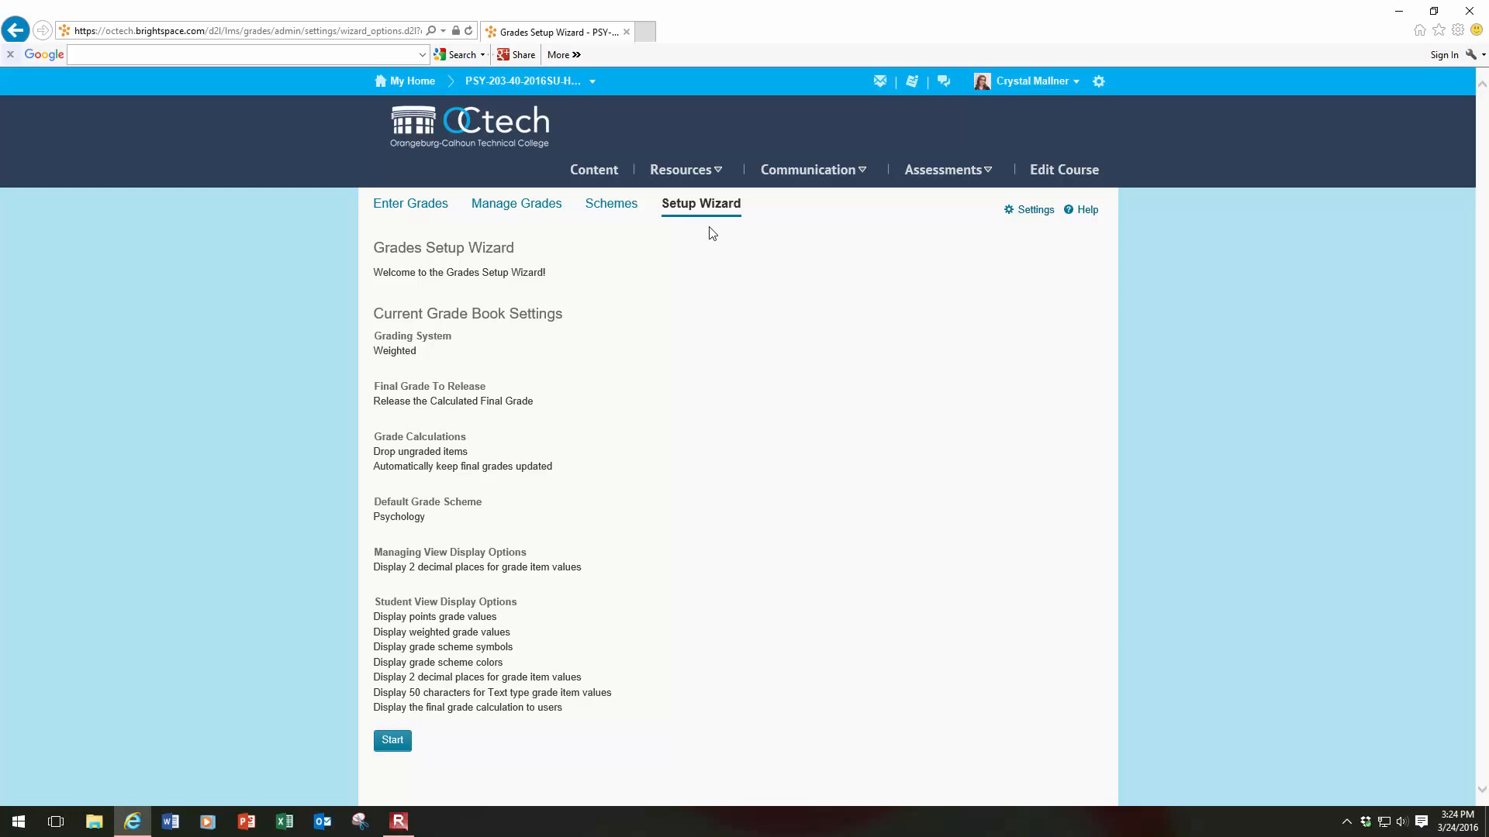
left_click(392, 742)
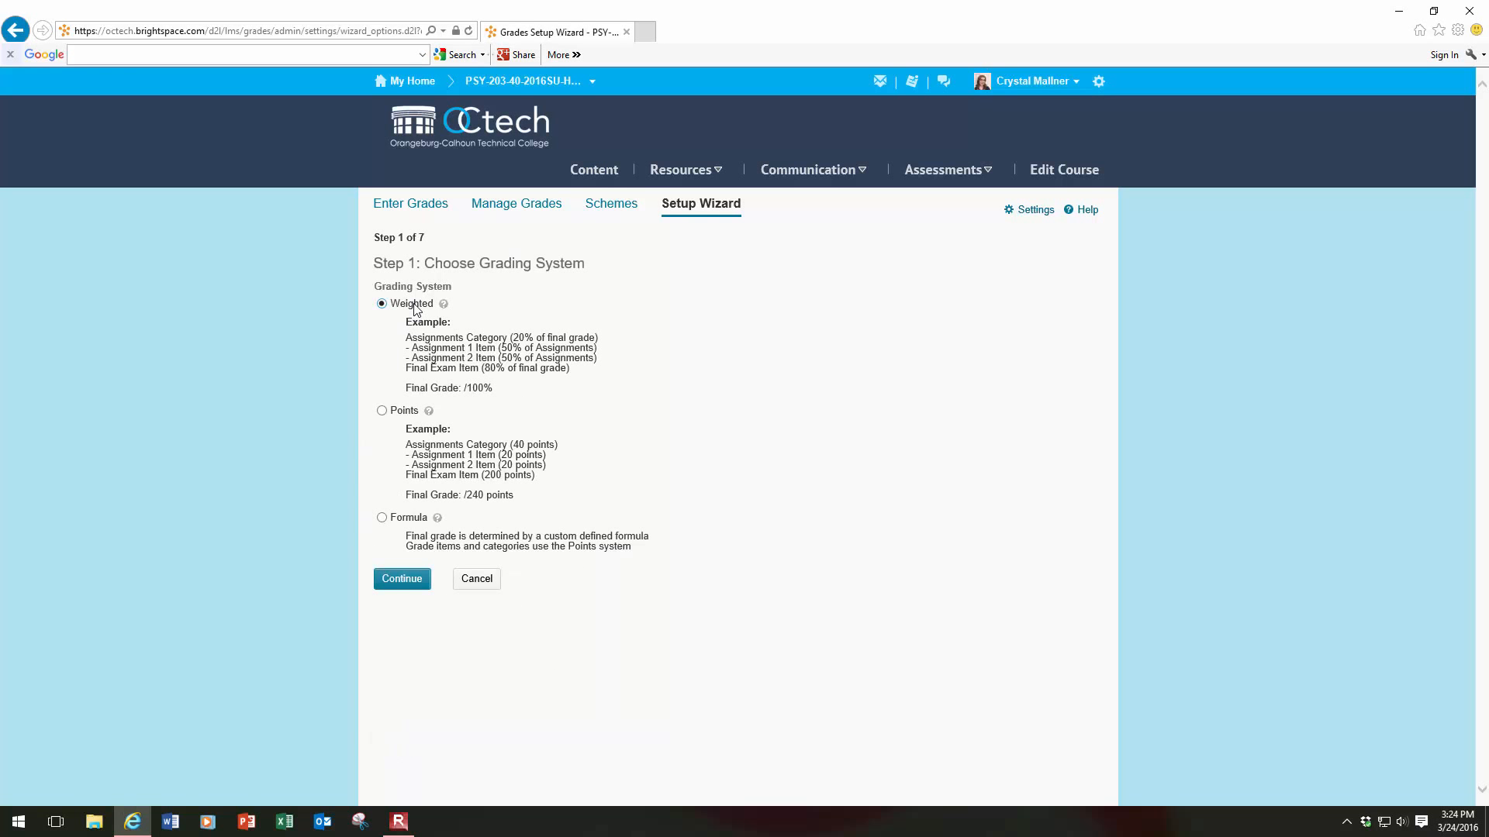
left_click(381, 410)
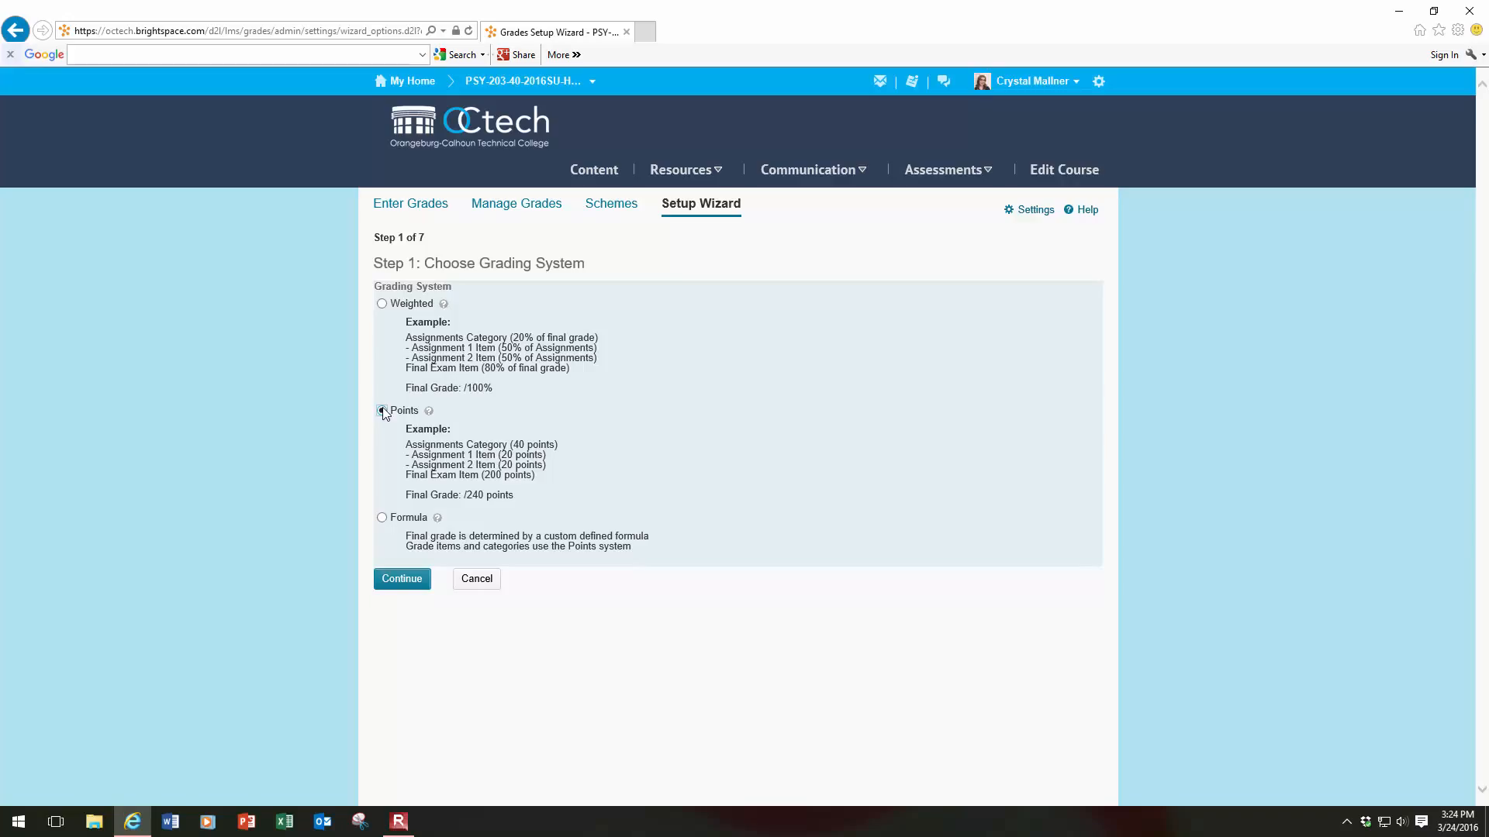
left_click(383, 304)
left_click(407, 581)
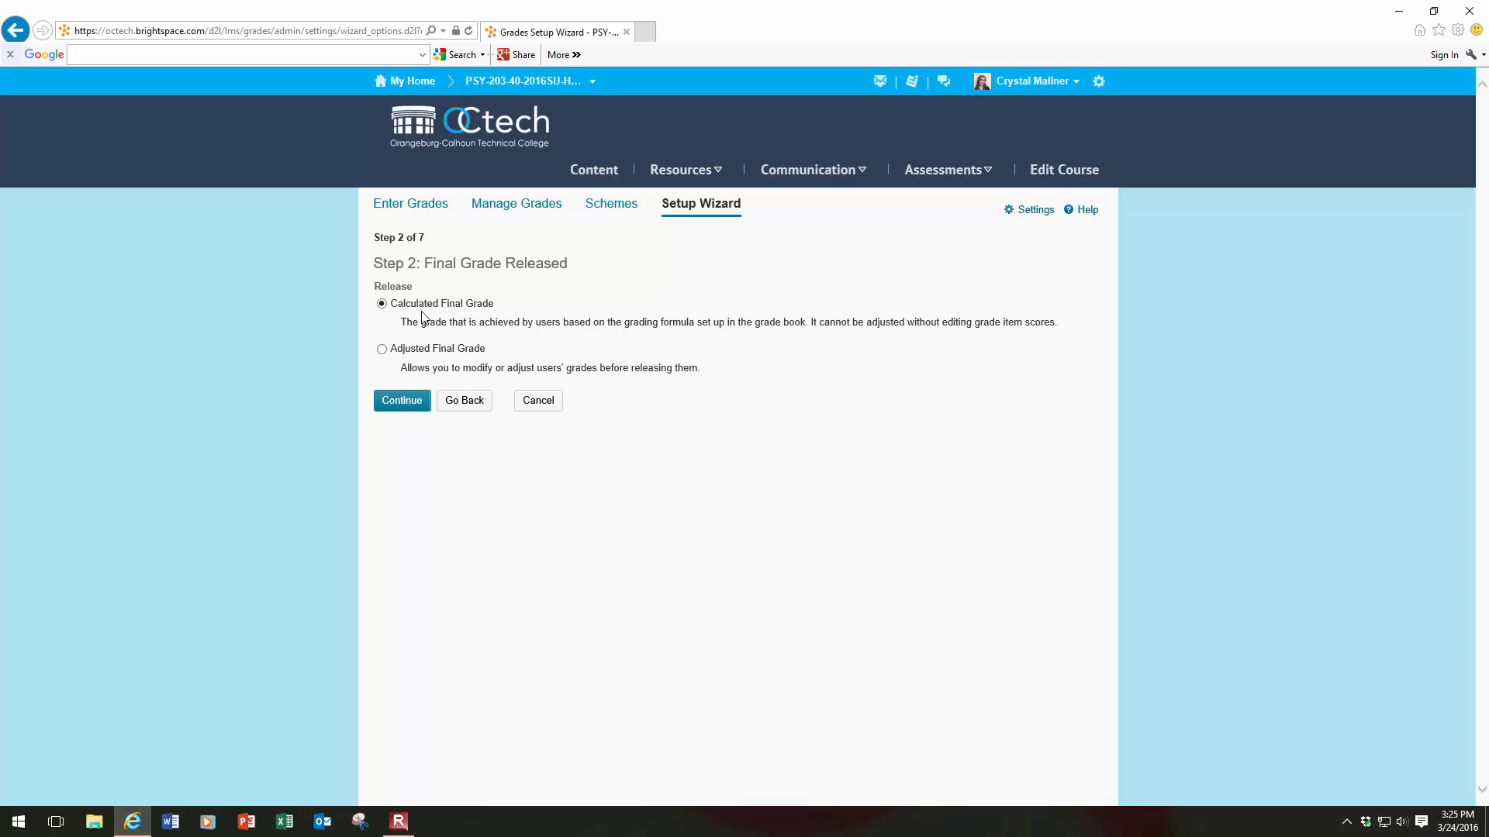
Release the Calculated Final Grade and drop ungraded items, with final grades kept updated automatically
left_click(397, 407)
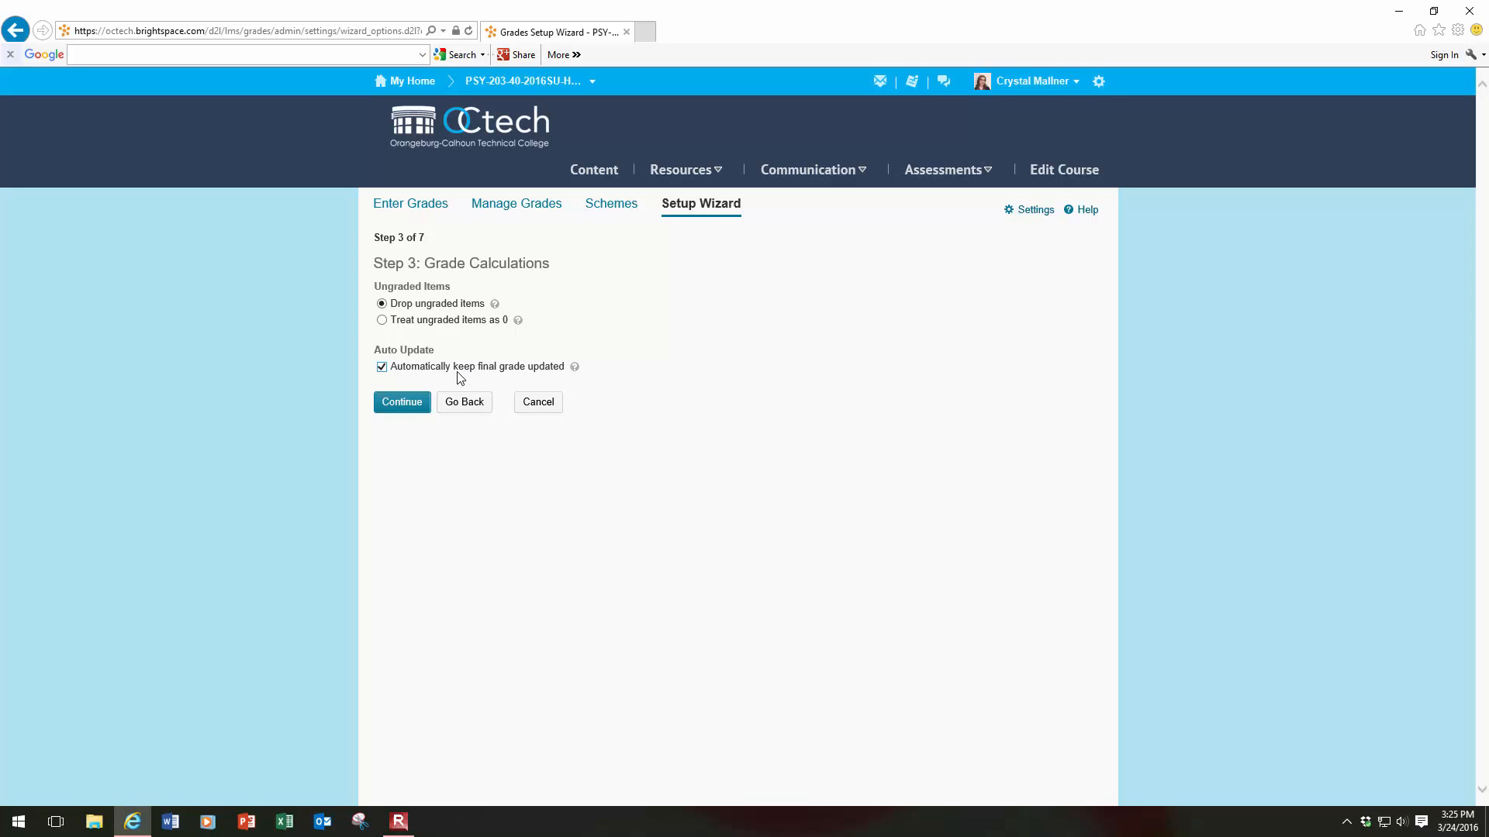
left_click(381, 320)
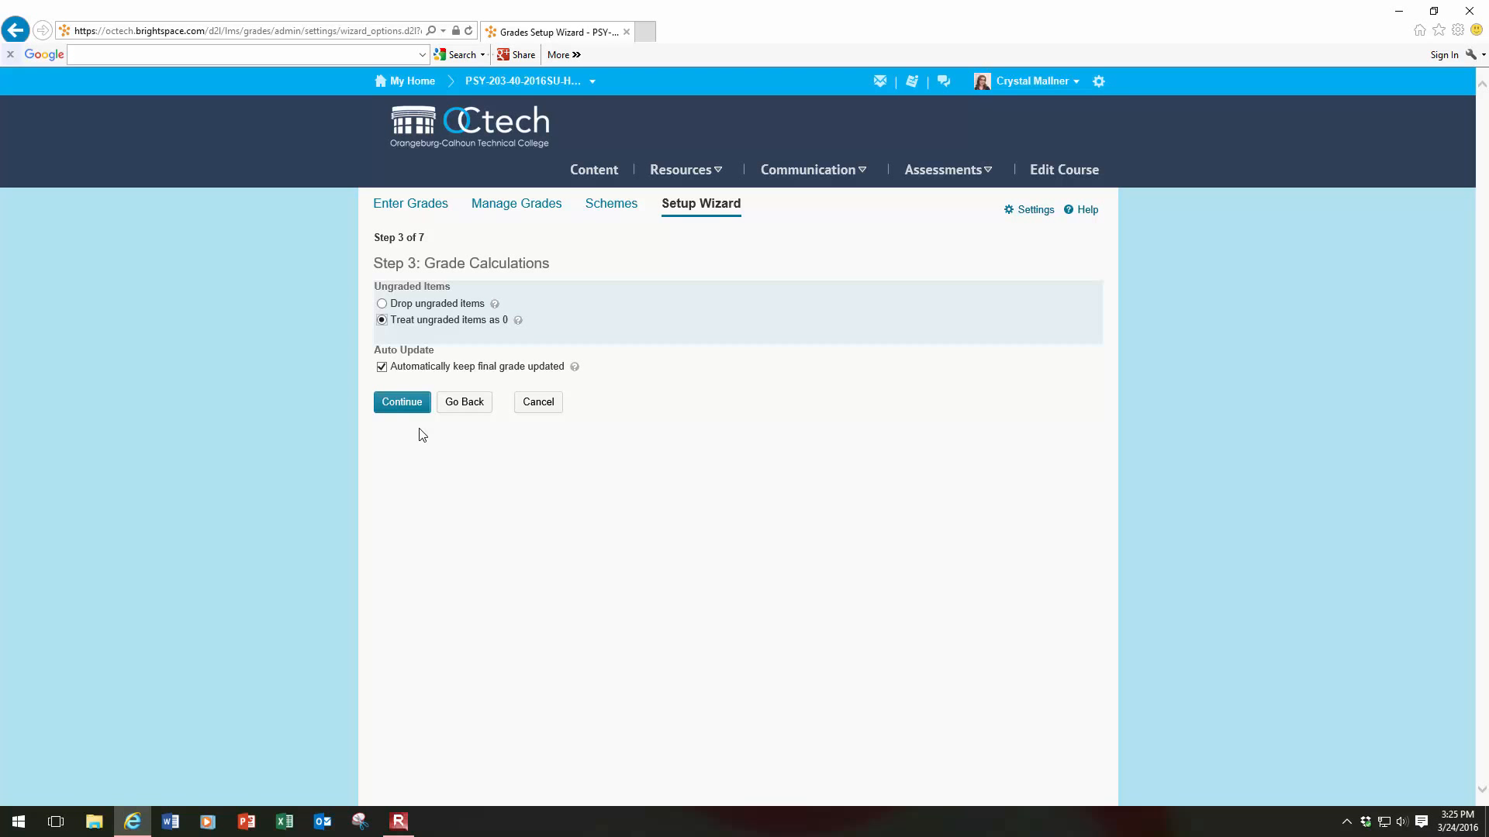
left_click(382, 304)
left_click(402, 403)
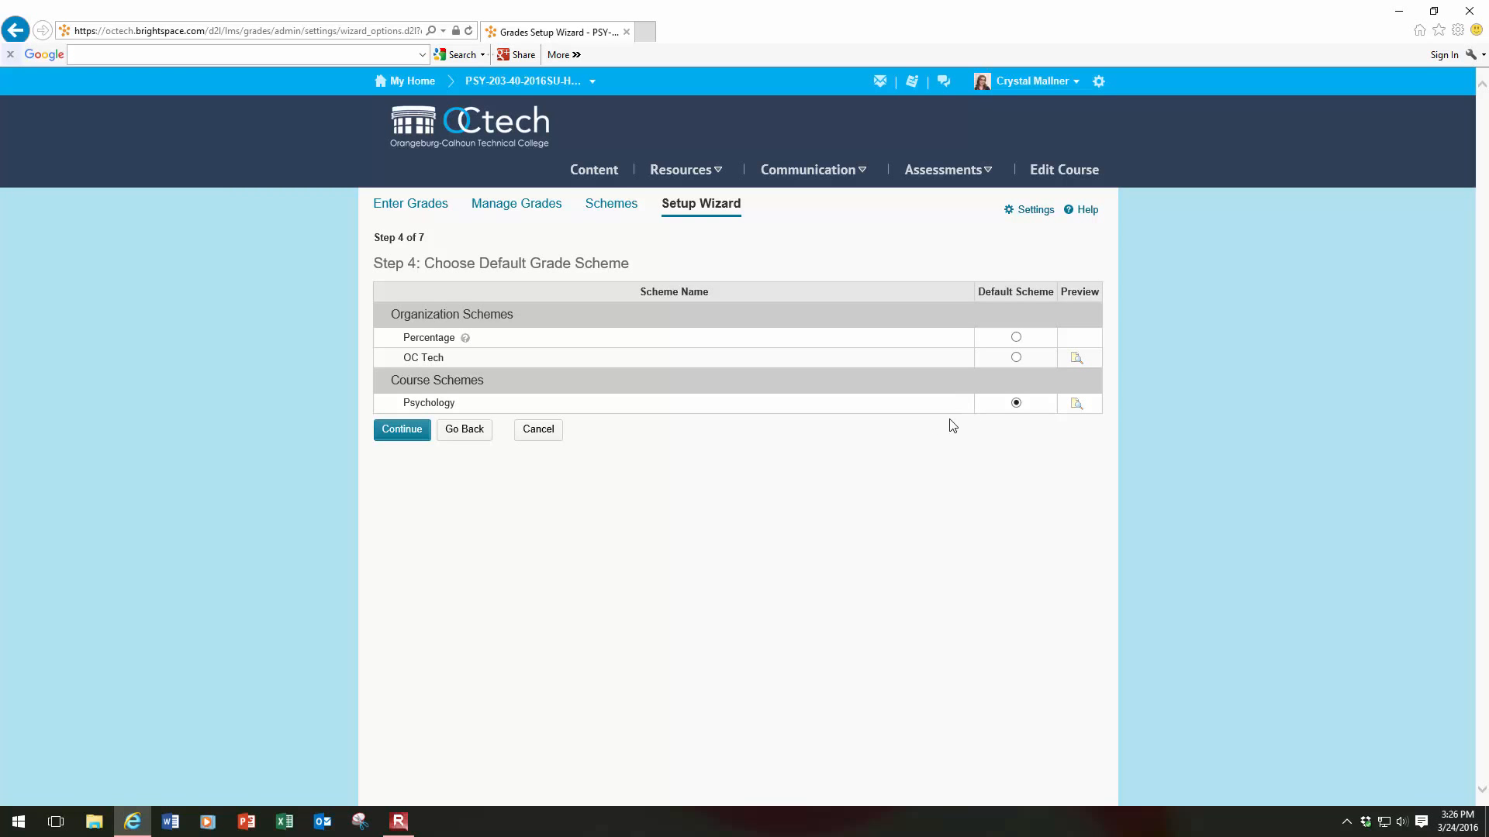
Accept Psychology as the default grade scheme and keep the managing and student view display options
left_click(402, 431)
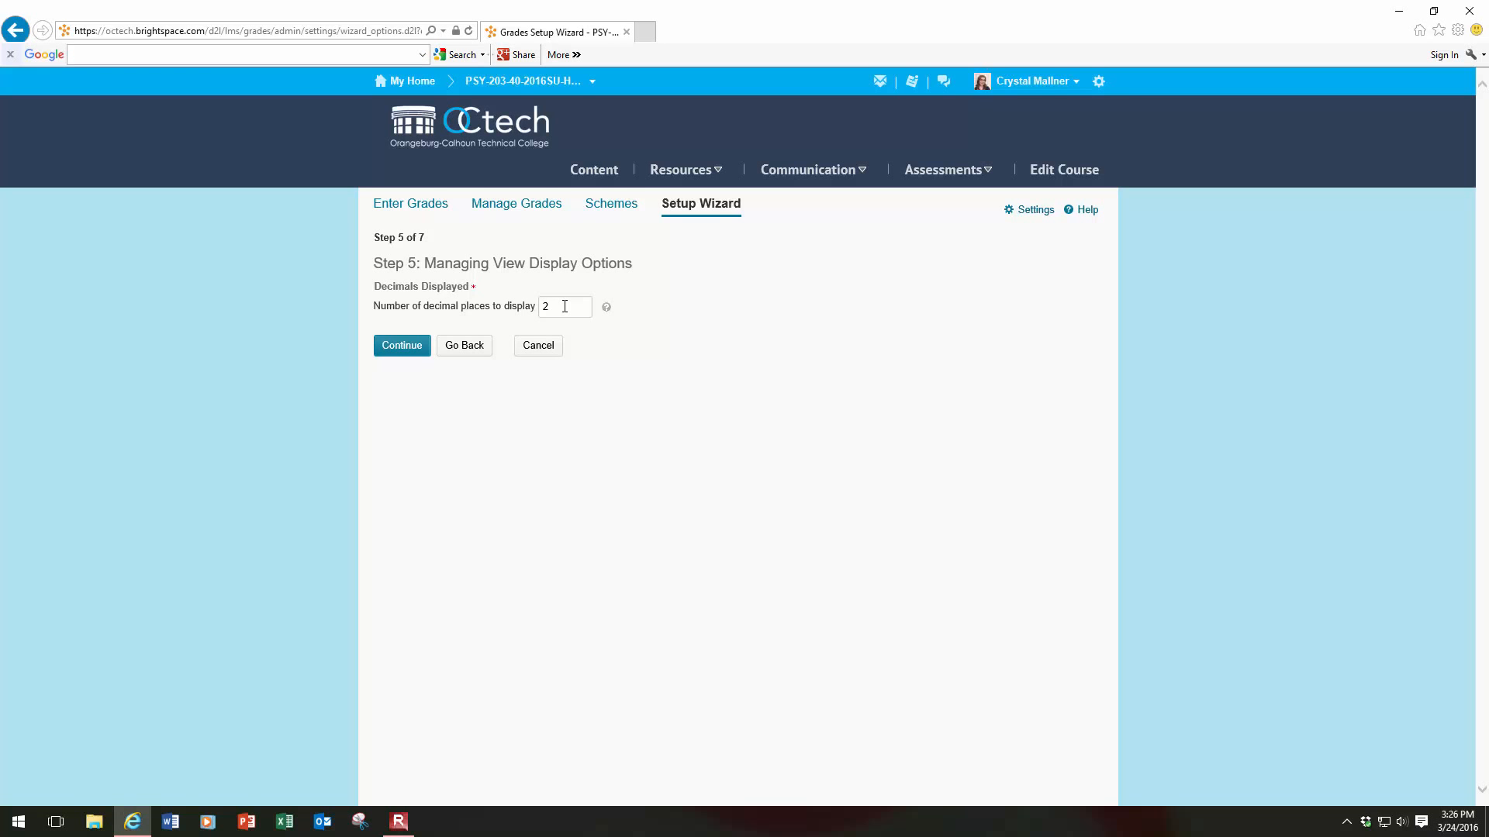
left_click(409, 345)
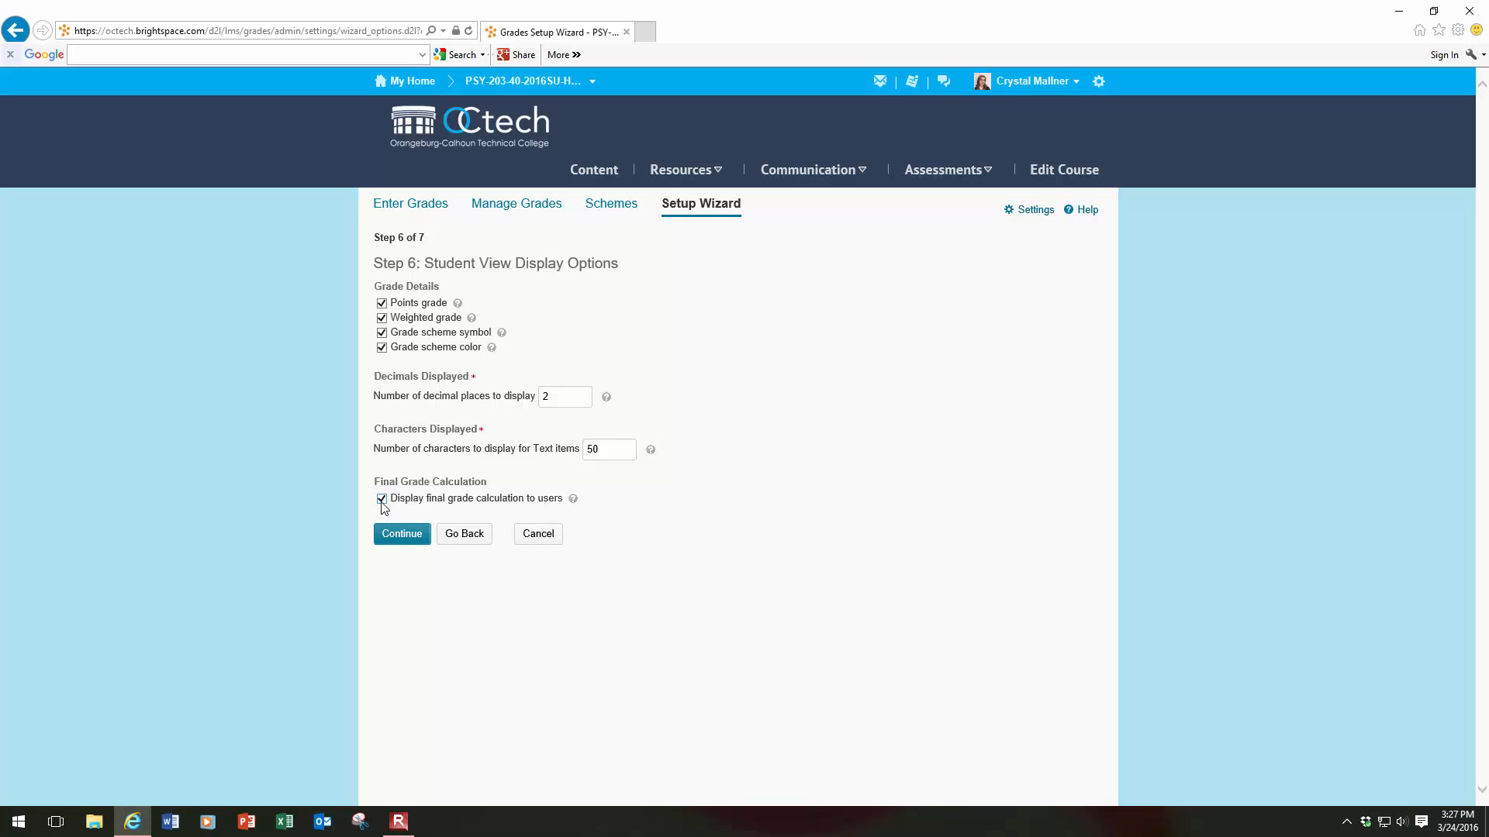
left_click(401, 538)
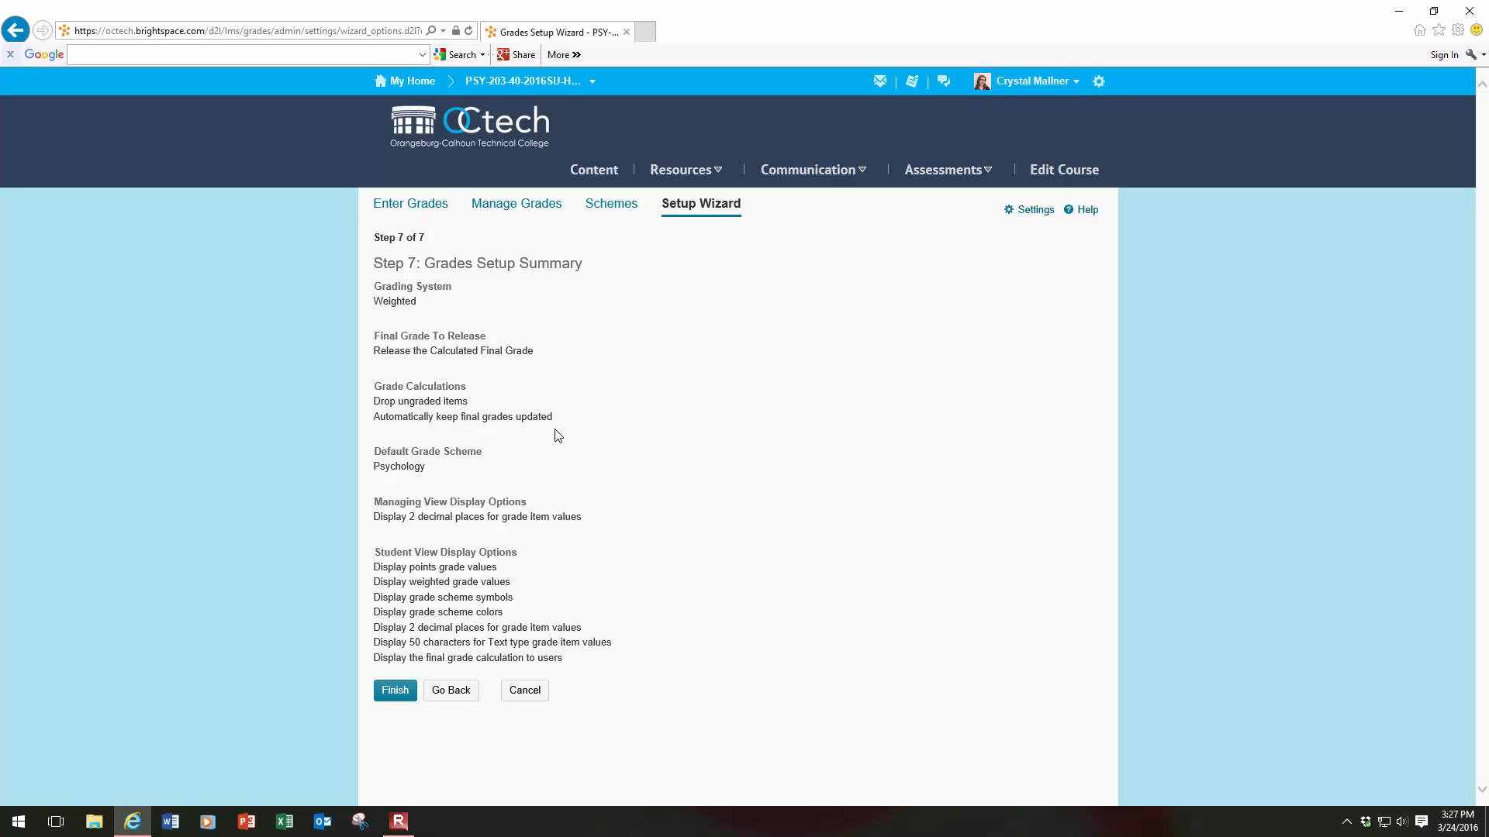
Recheck the student view display options and finish the setup wizard, ending on the page for managing grade items
left_click(455, 696)
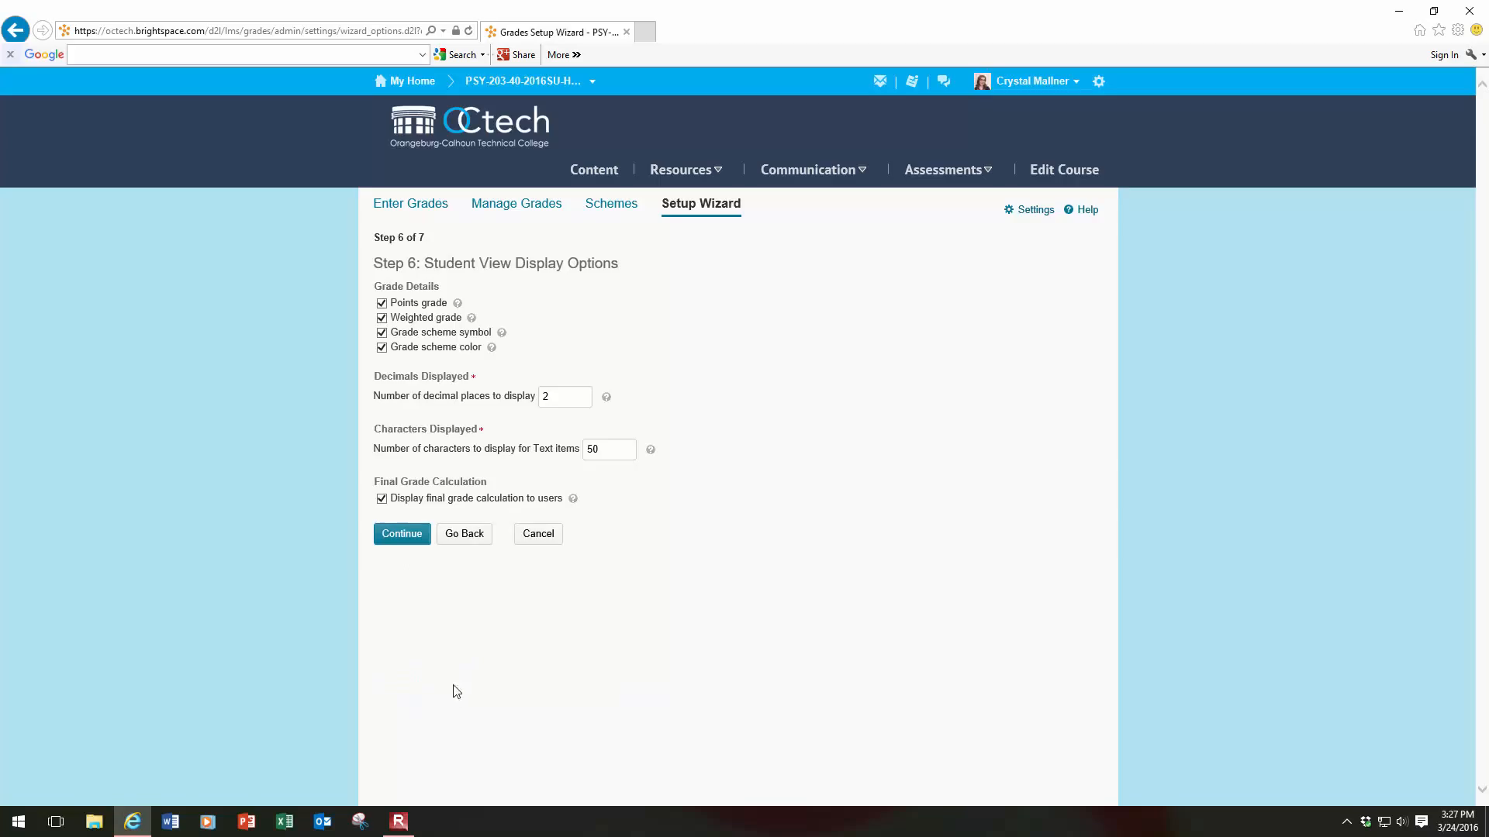
left_click(402, 535)
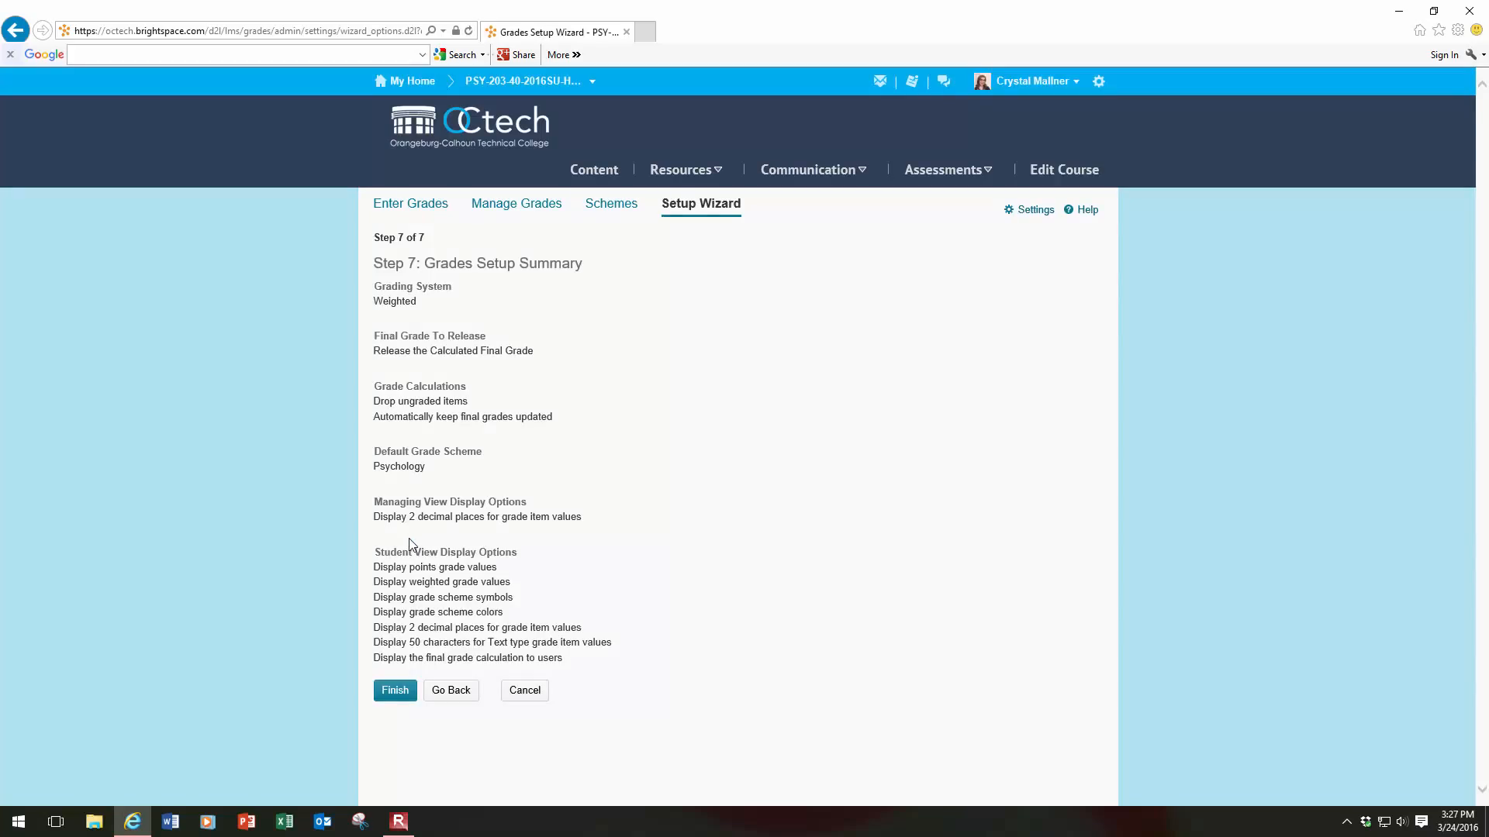
left_click(396, 691)
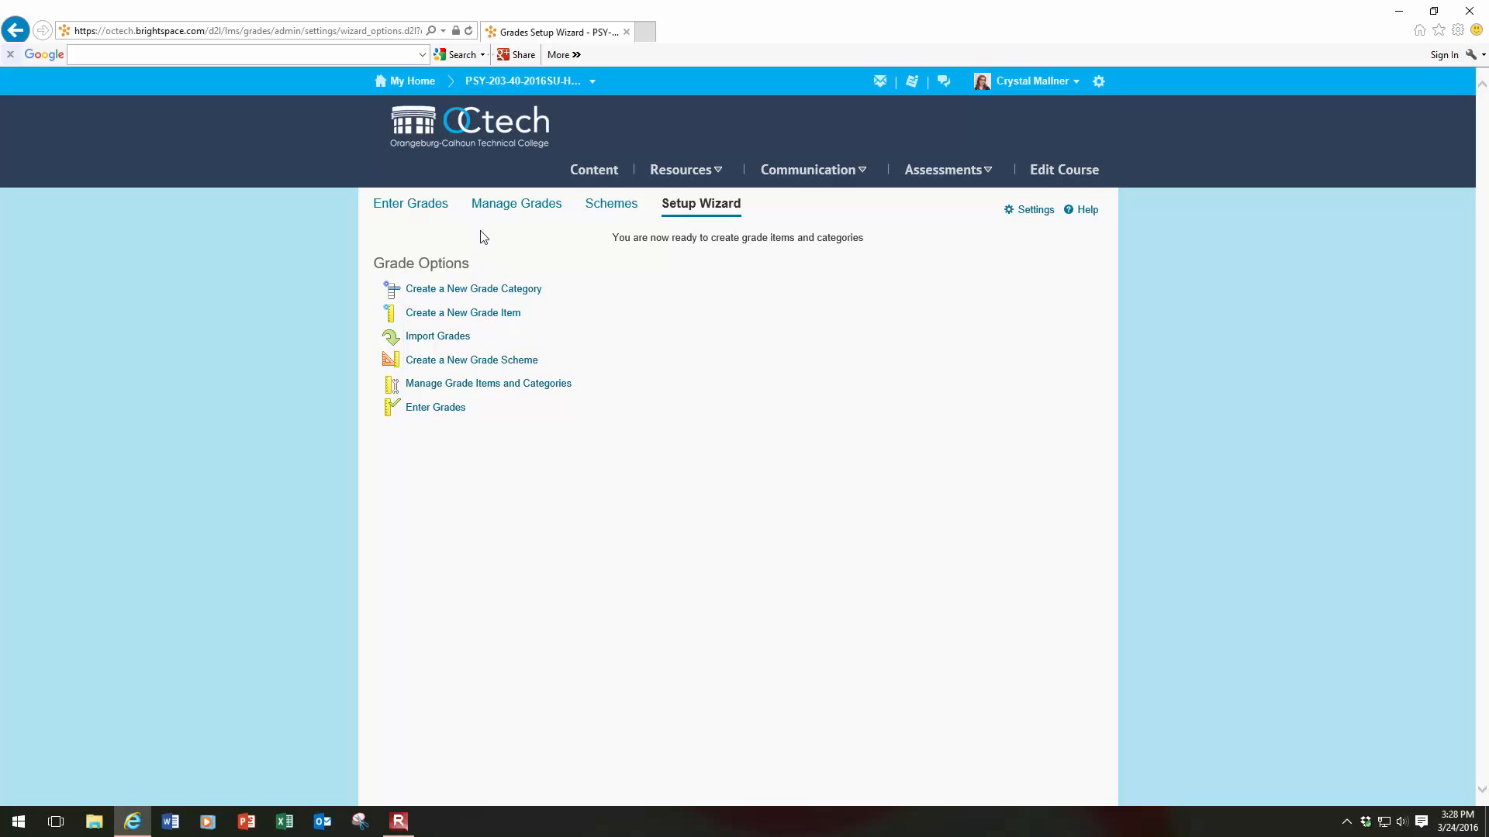
left_click(511, 205)
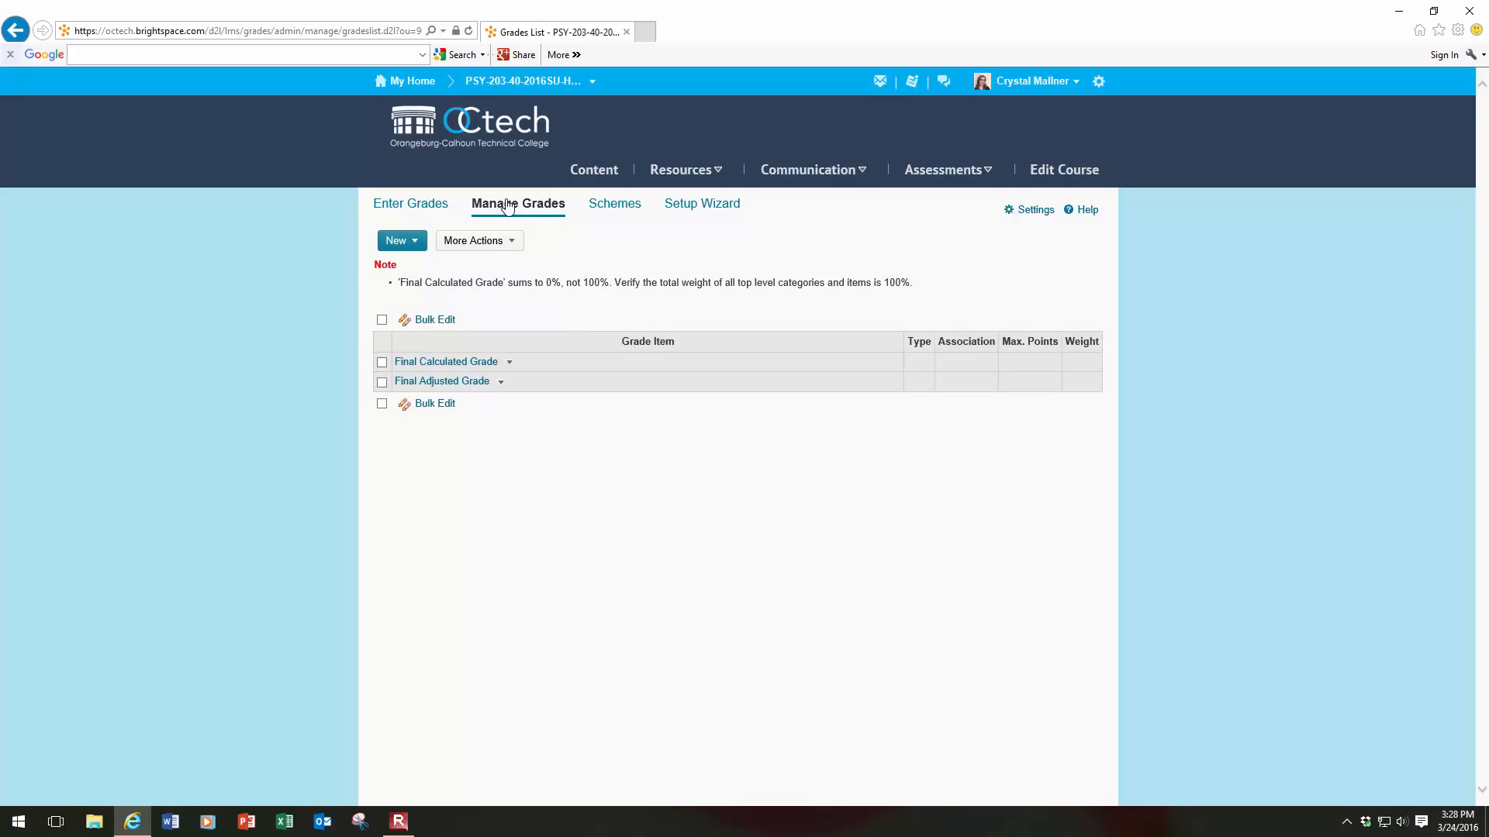
Create a new grade category named Exams with a weight of 40, distributing the weight evenly across all items
left_click(421, 247)
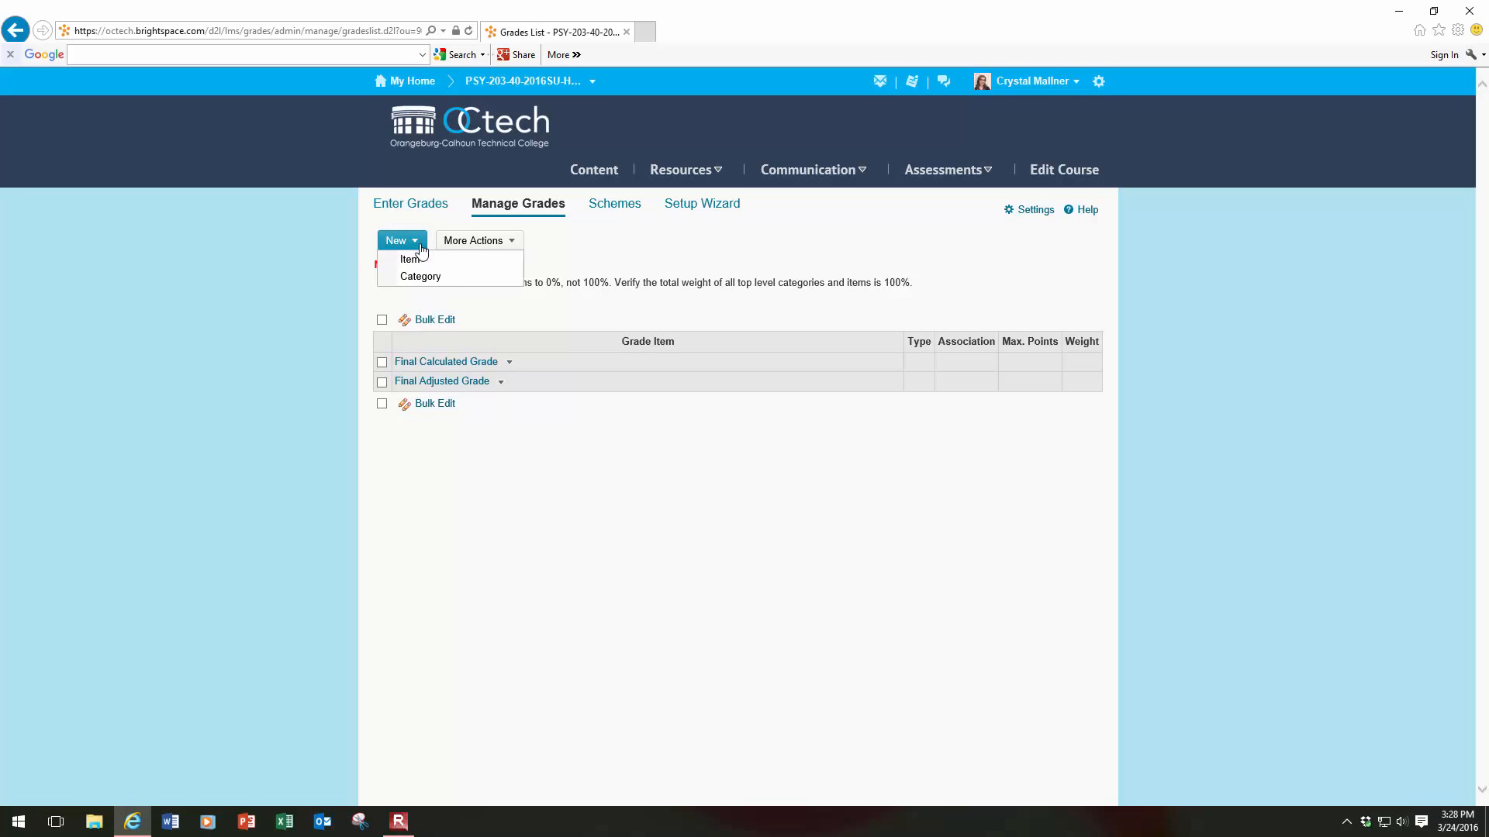
left_click(423, 277)
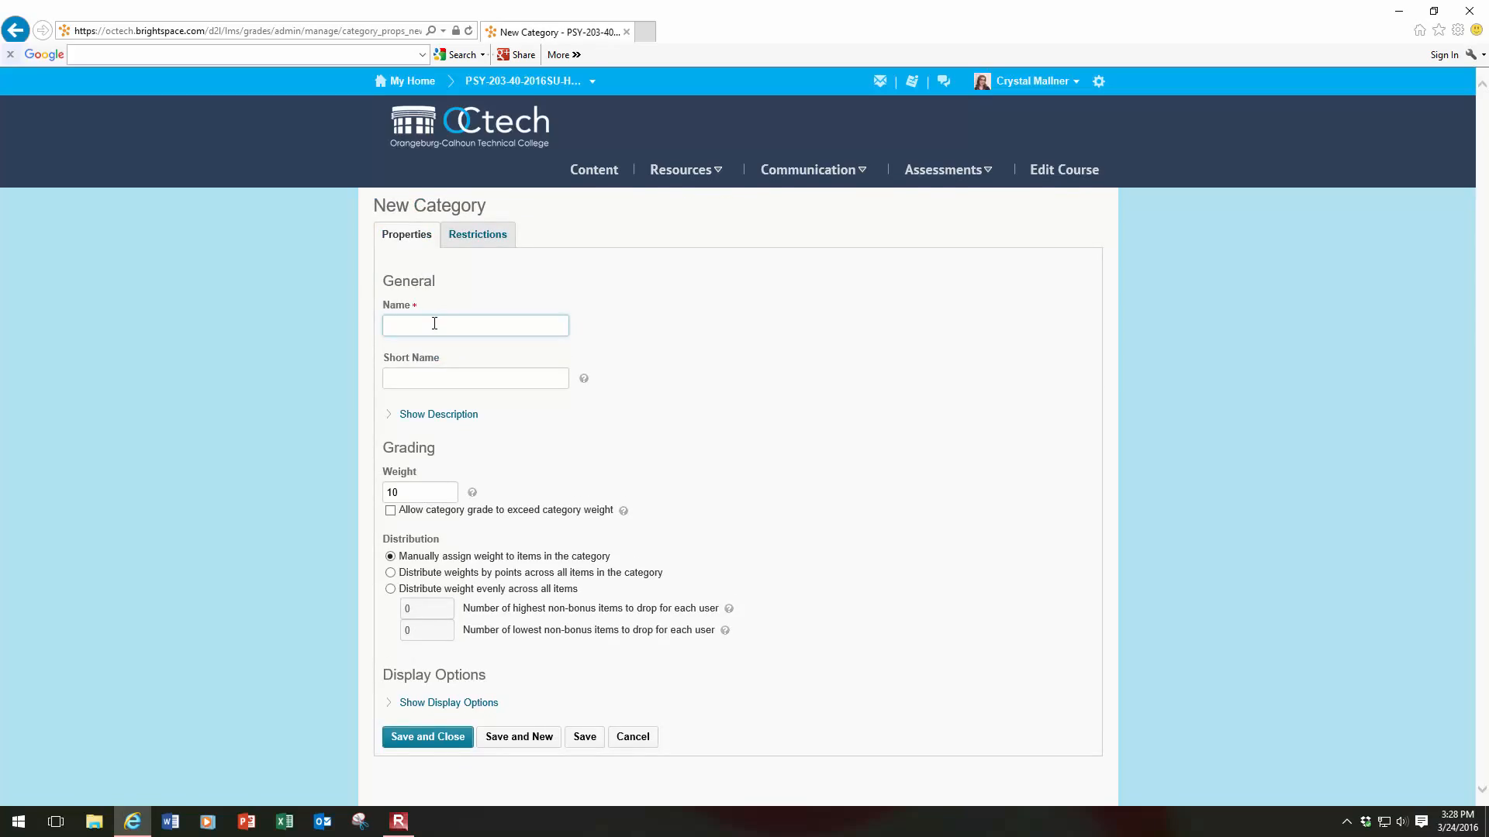
type("Exams")
double_click(442, 493)
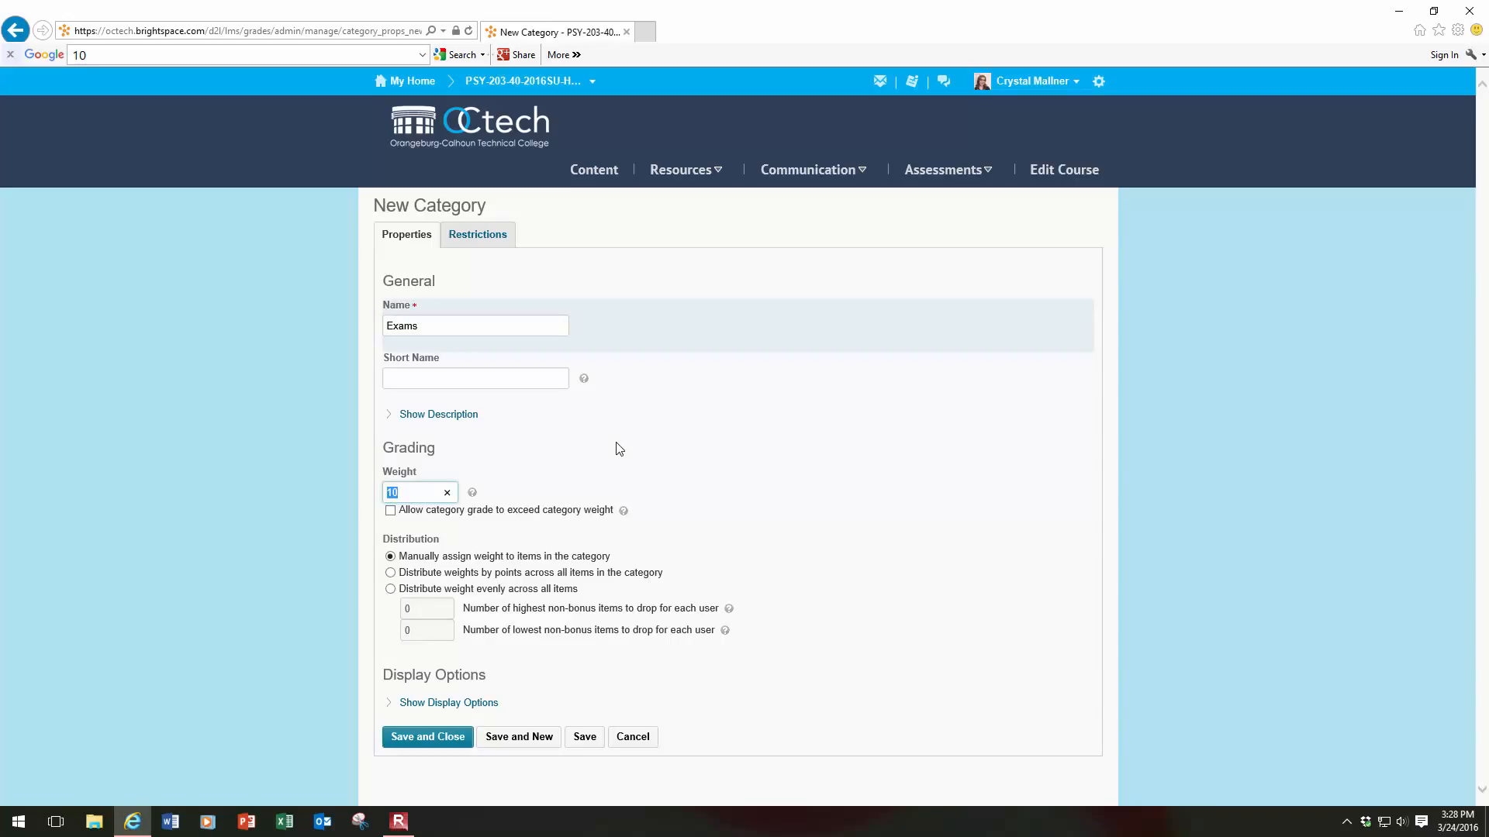
type("40")
left_click(391, 590)
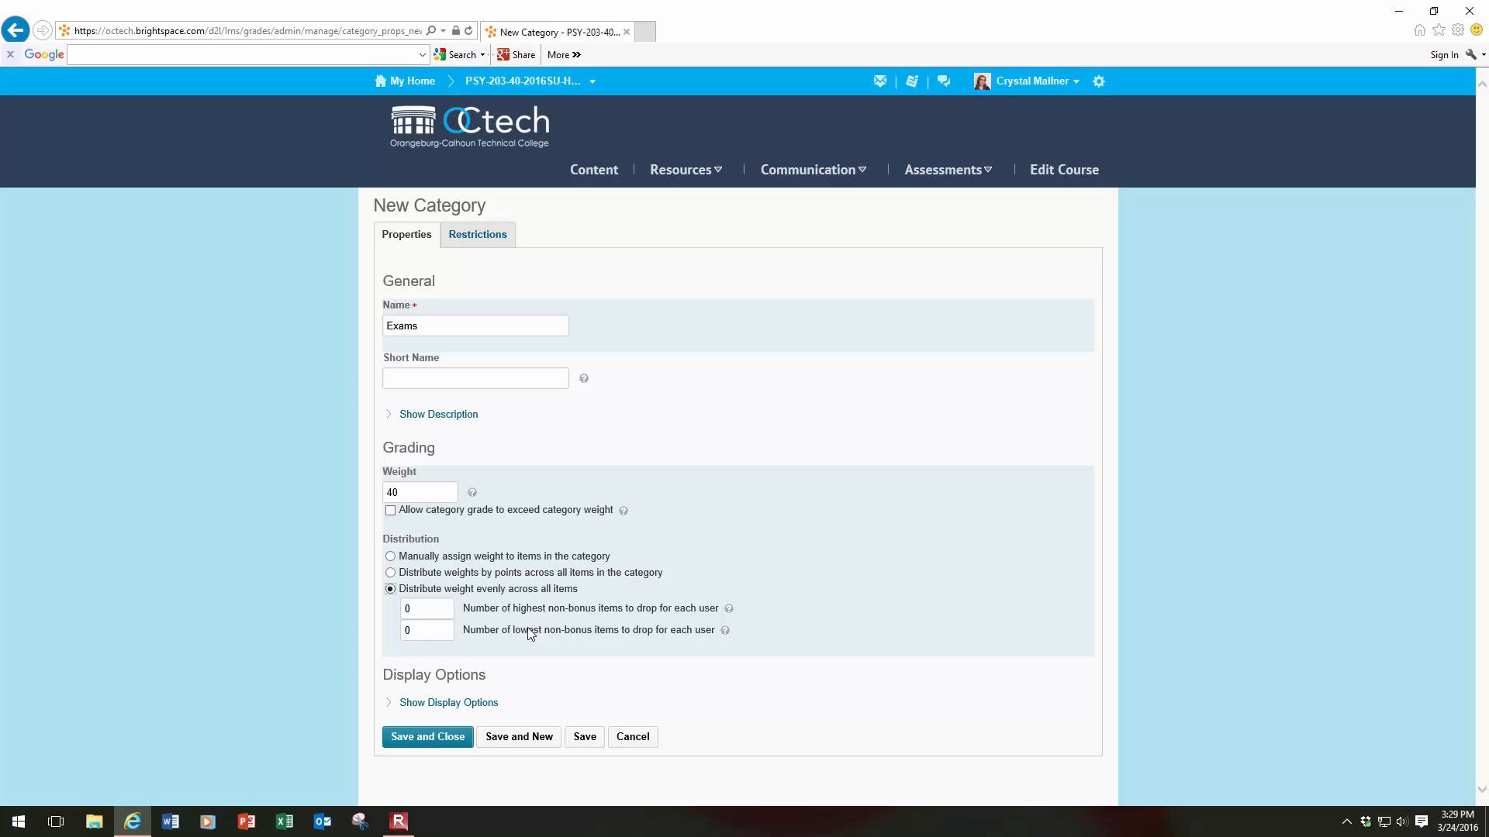
Try dropping 1 lowest non-bonus item per user in the Exams category, and reset the number to 0
left_click_drag(416, 631, 359, 628)
type("1")
key("BackSpace")
type("0")
left_click(421, 607)
Review the display options of the Exams category, save it and begin another new category
left_click(434, 704)
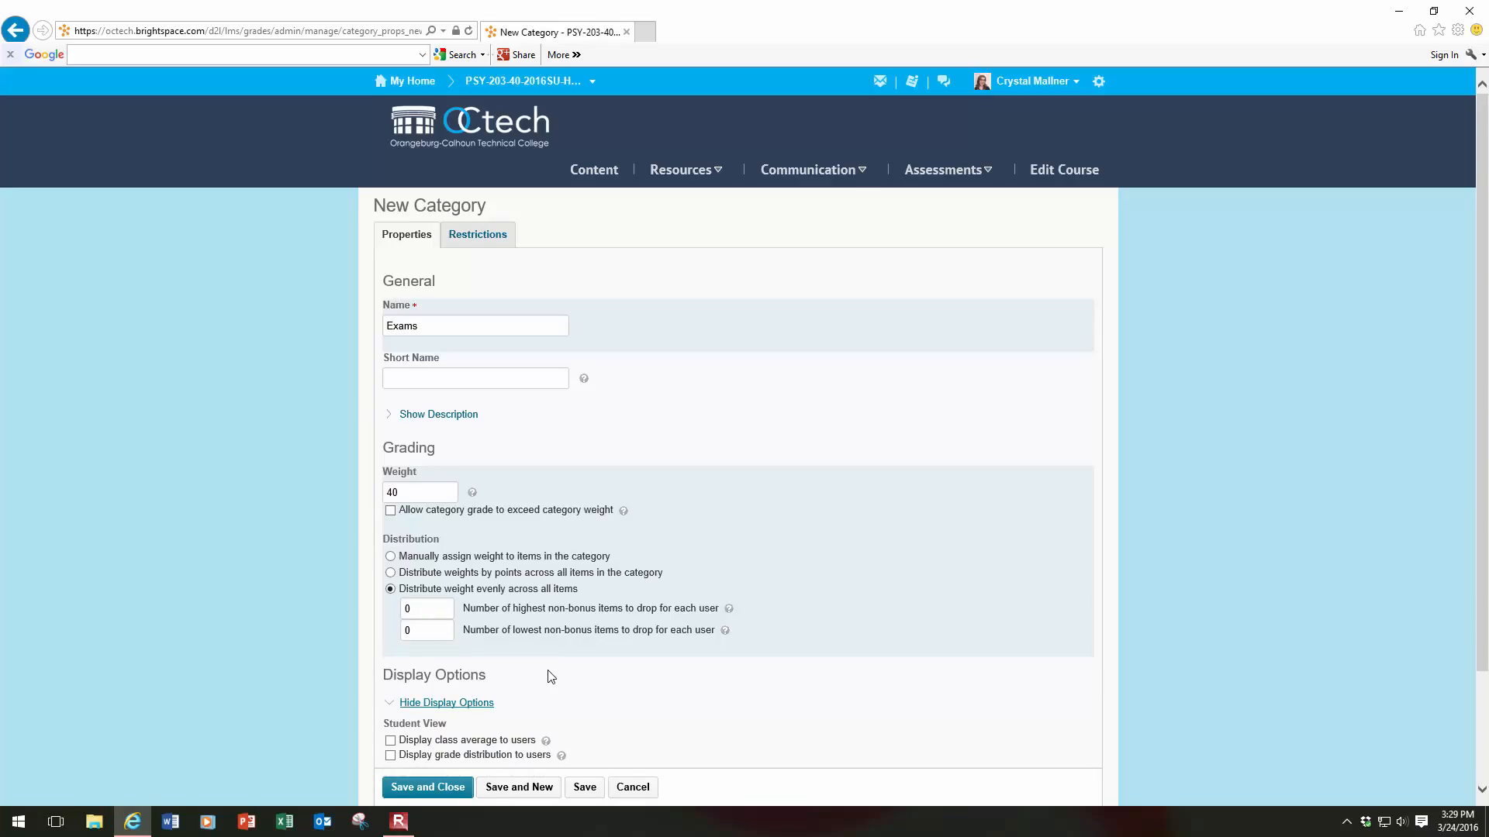
scroll(551, 677, "down", 2)
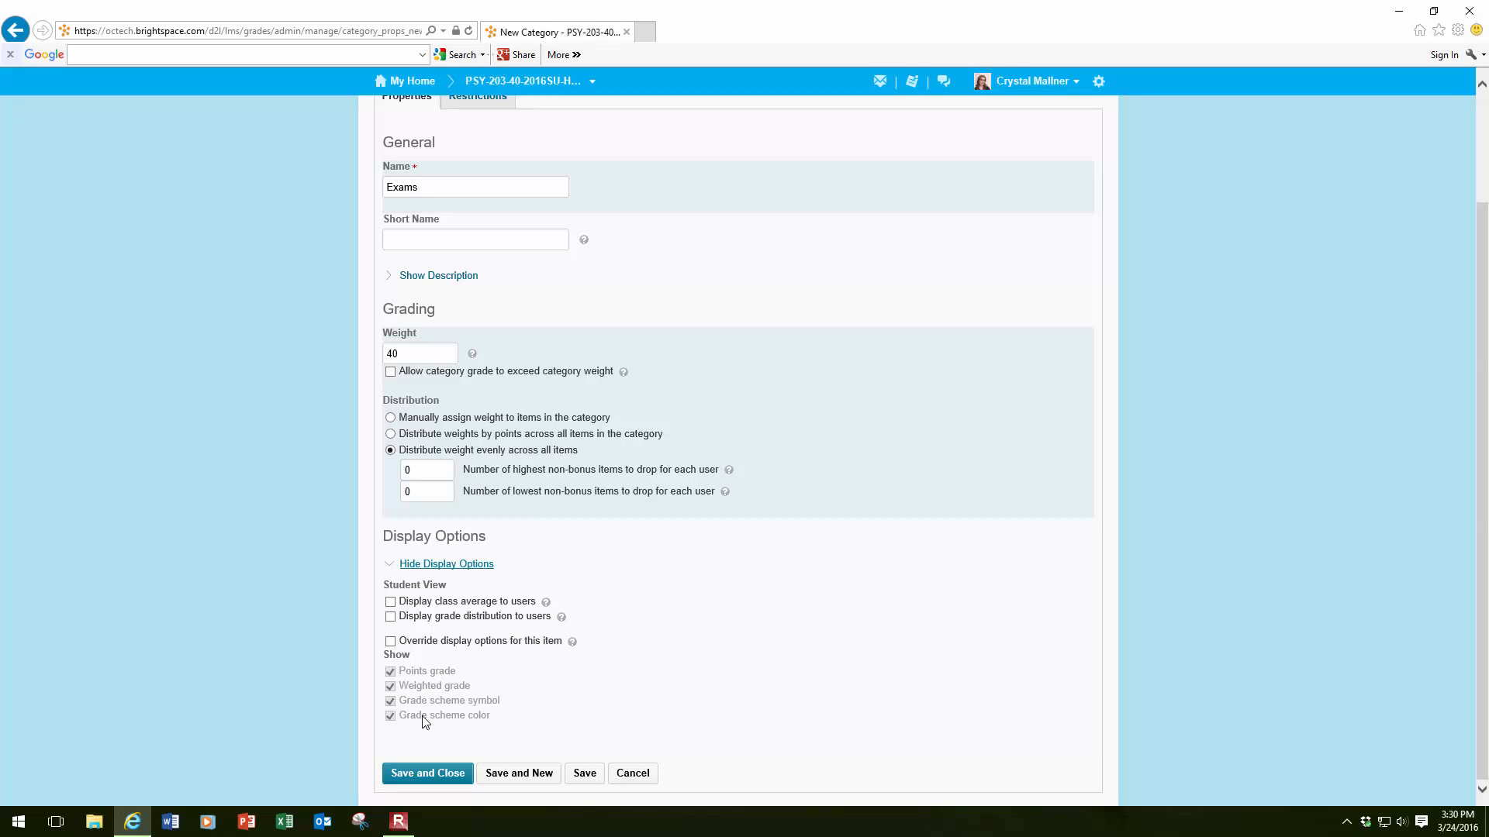
left_click(462, 571)
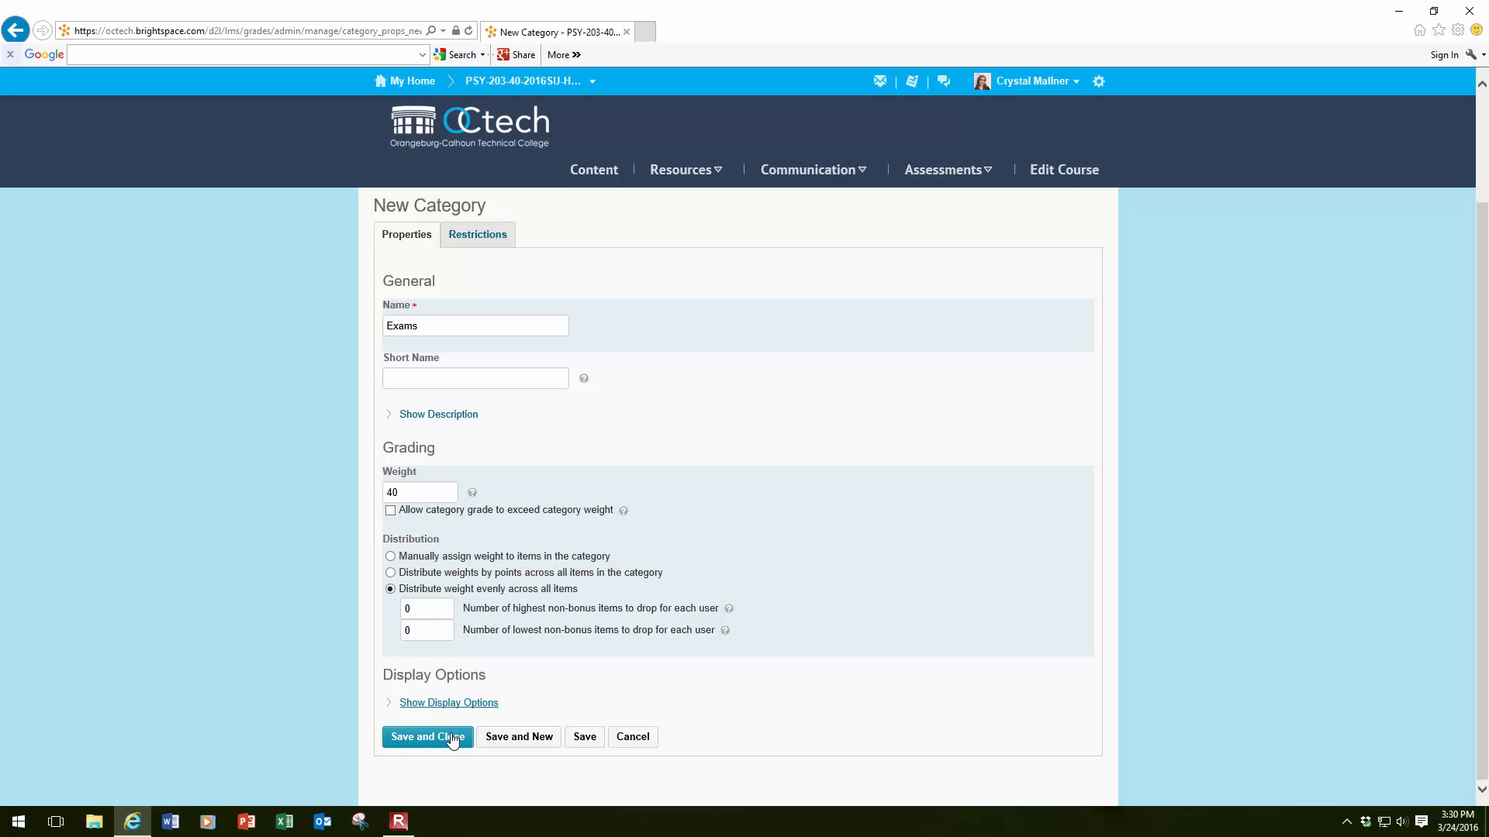
left_click(502, 742)
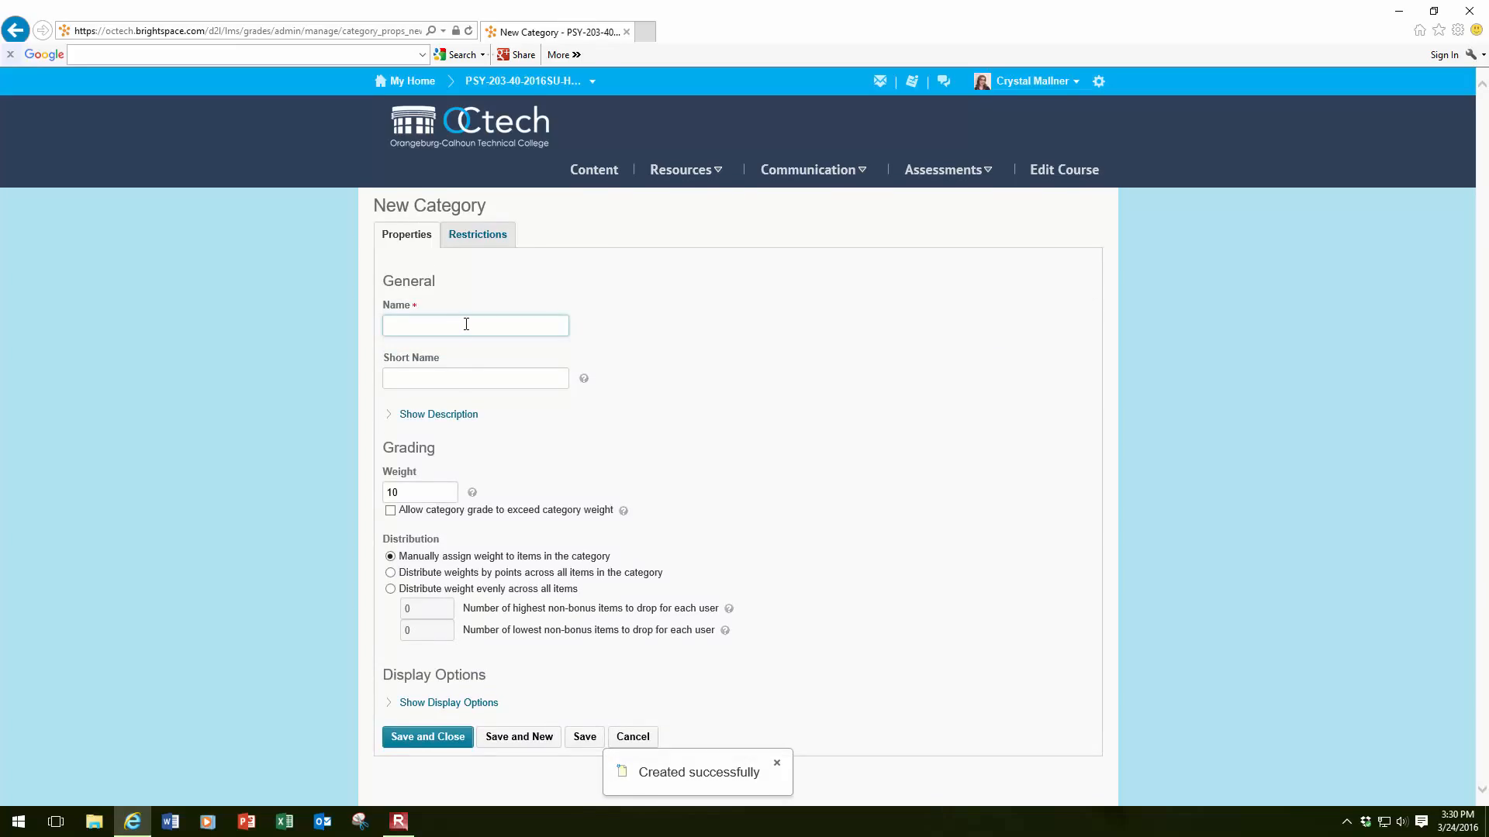
Create the Discussions category with a weight of 40 distributed evenly across all items, and save it, returning to the grades list
type("Discussions")
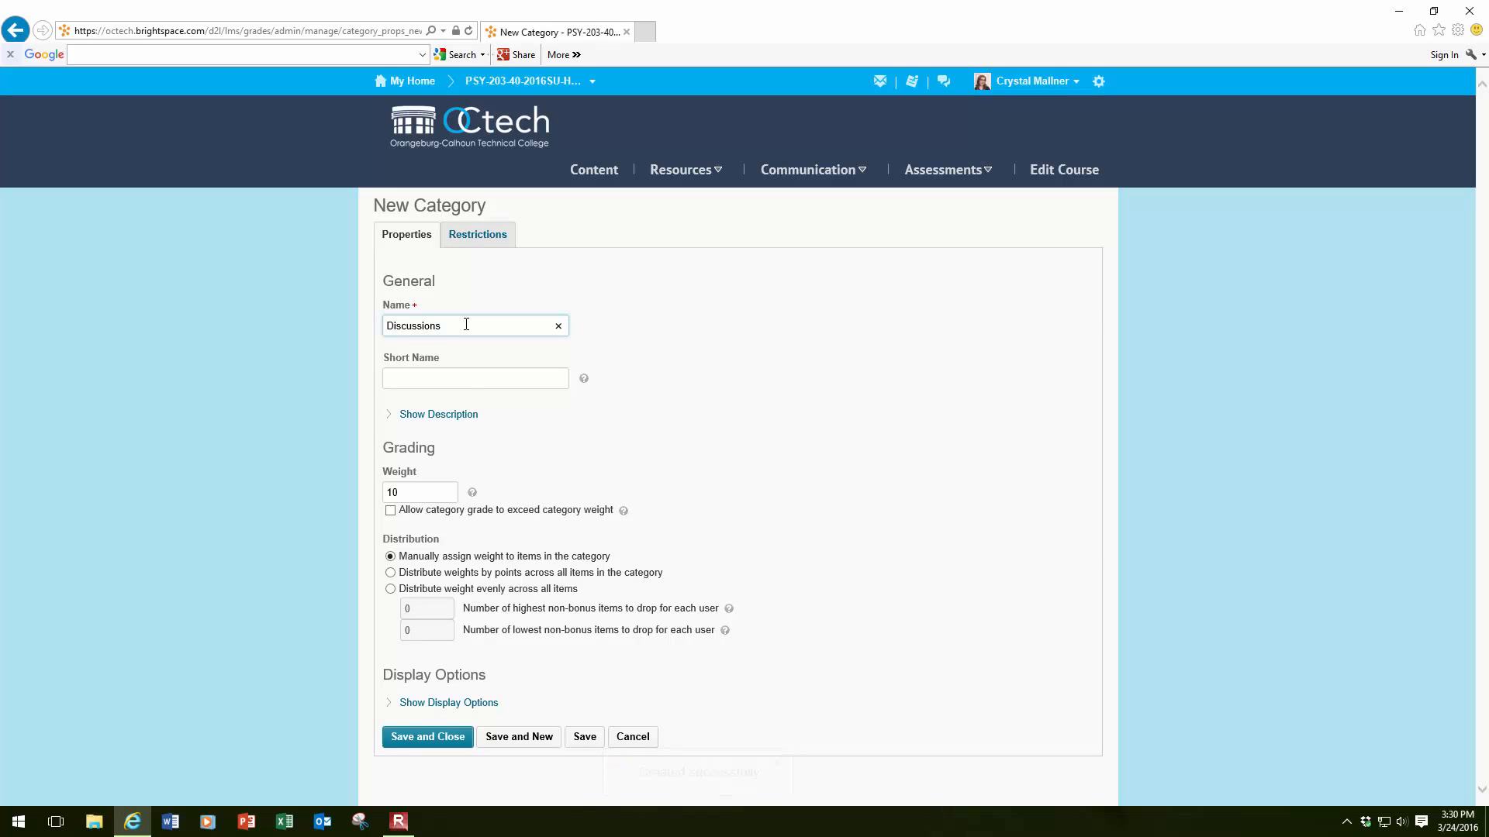
left_click(417, 492)
key("BackSpace")
key("BackSpace")
type("40")
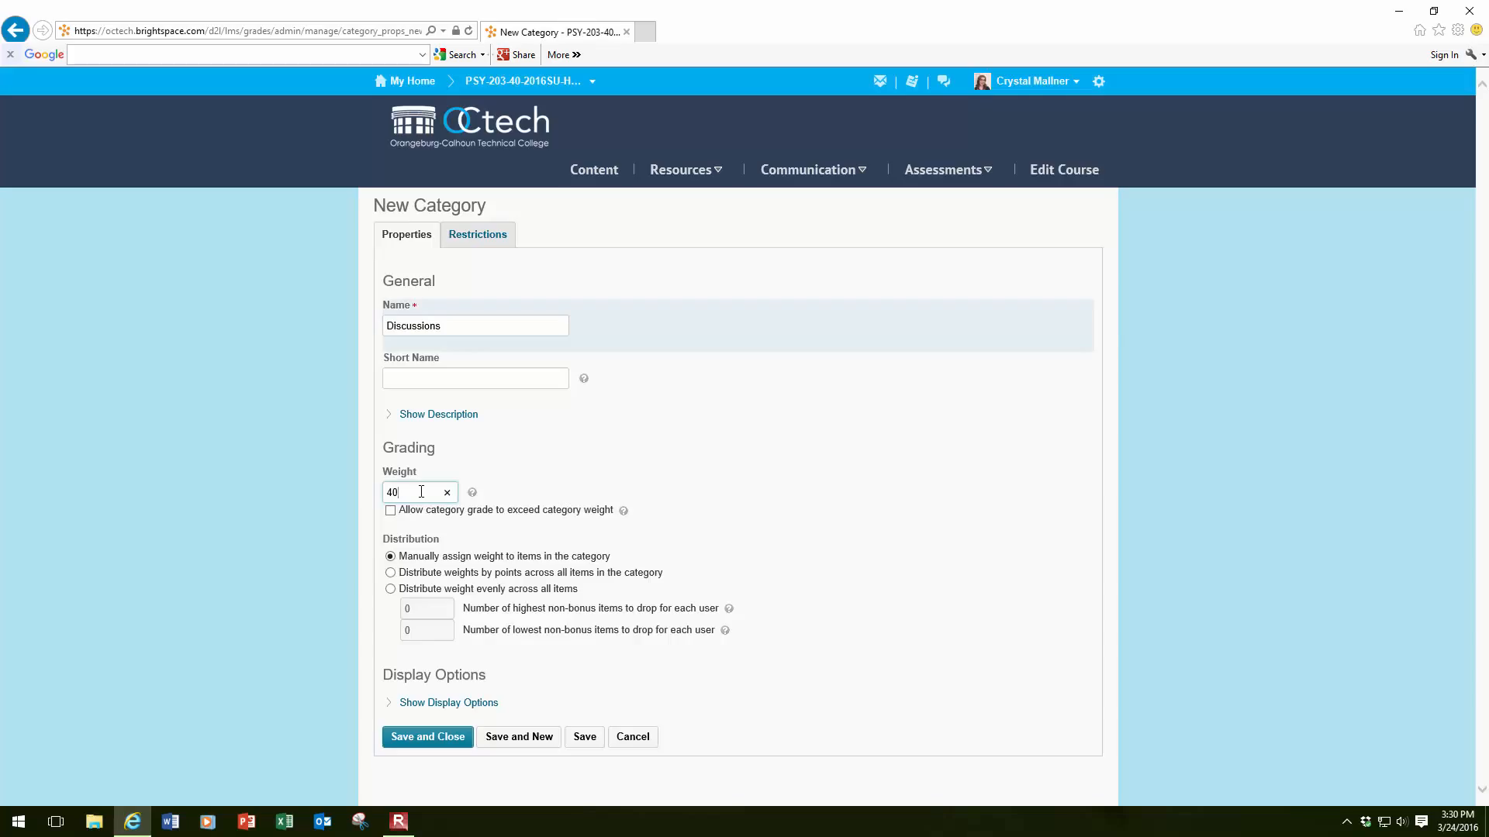
left_click(391, 589)
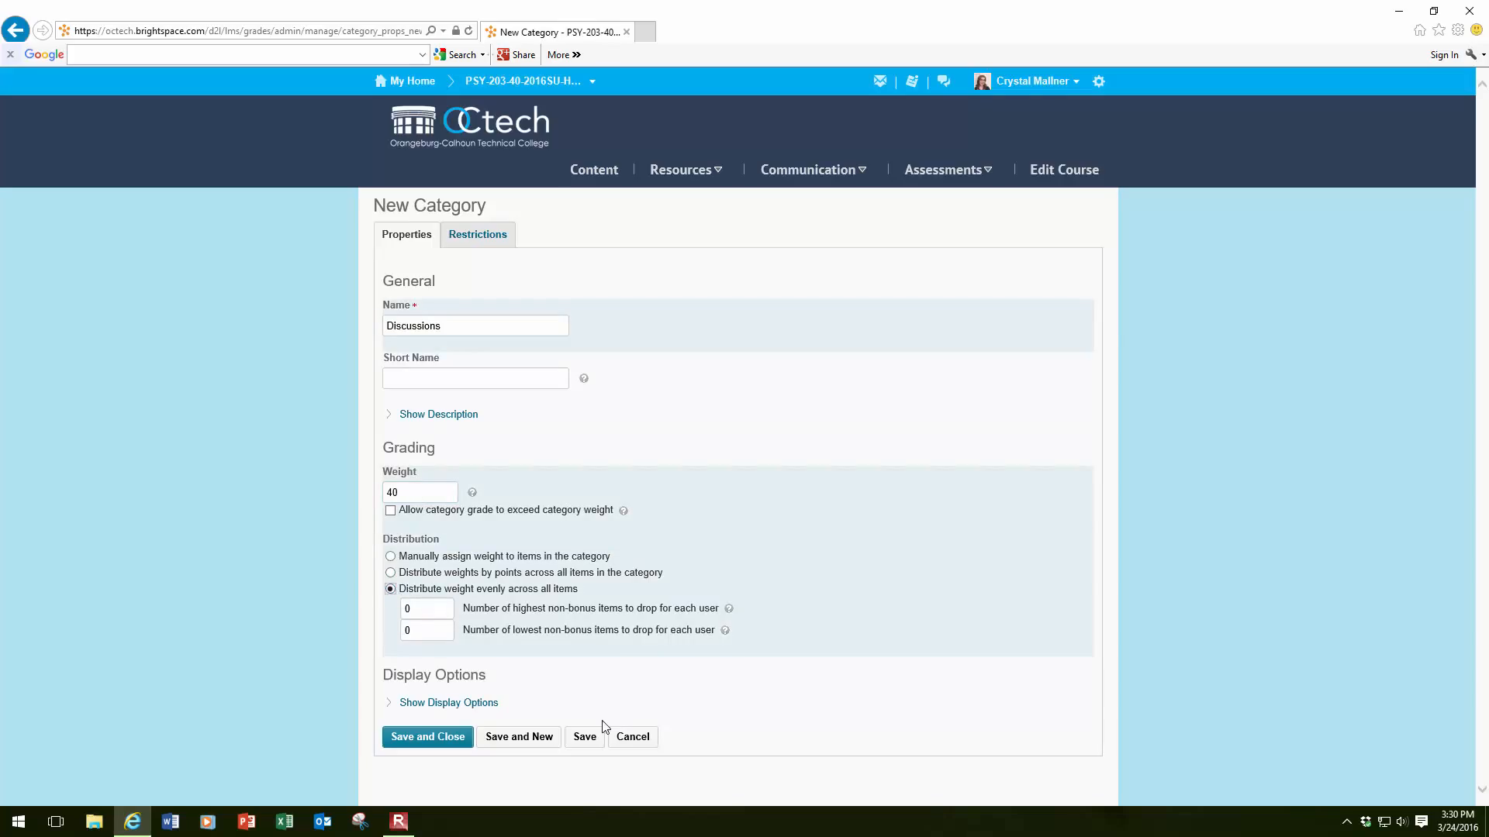
left_click(455, 742)
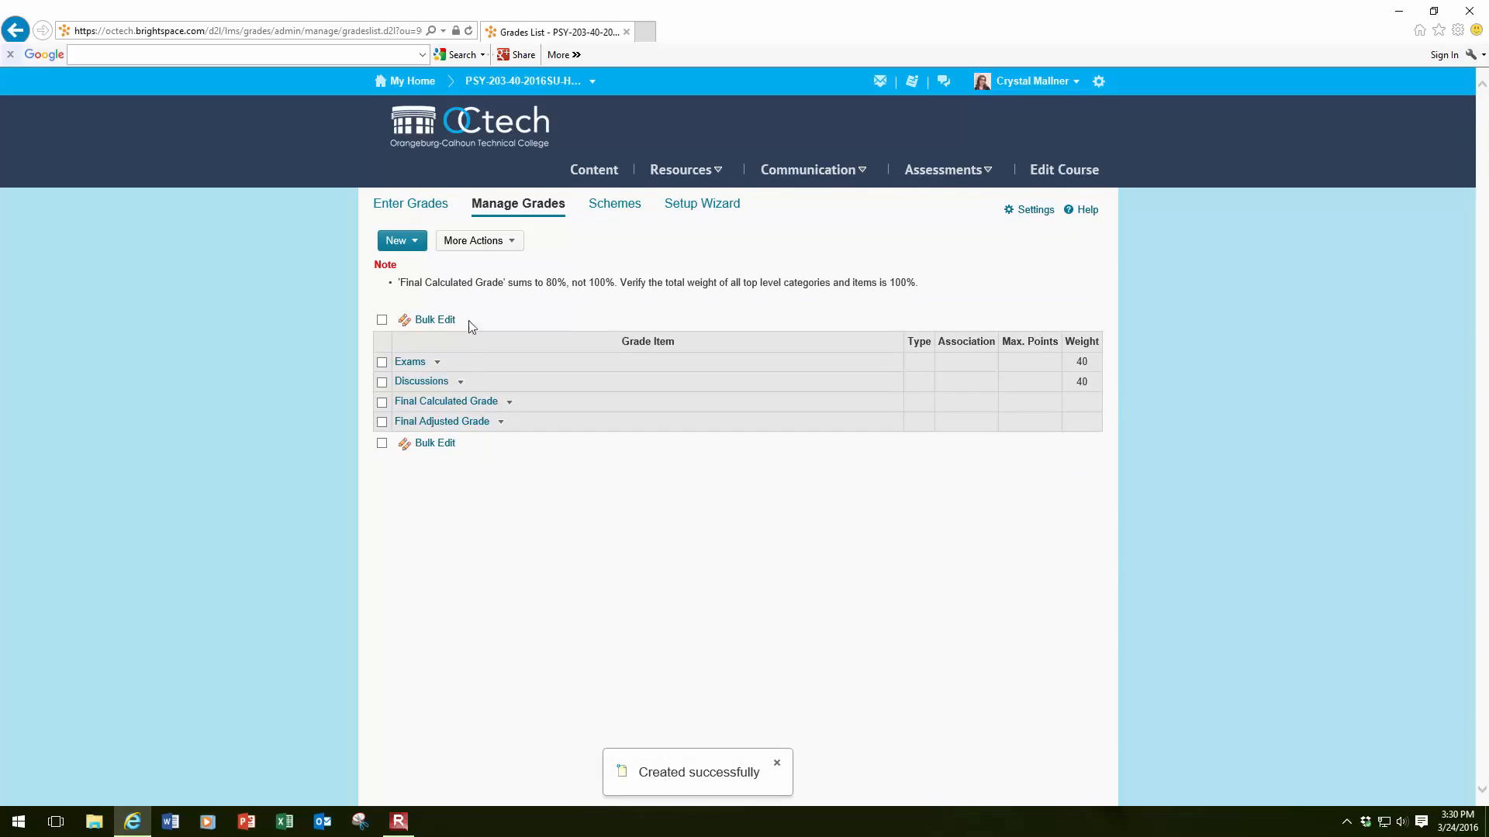
Add a Project category with a weight of 20 distributed evenly across all items, and save it
left_click(423, 243)
left_click(416, 276)
type("Project")
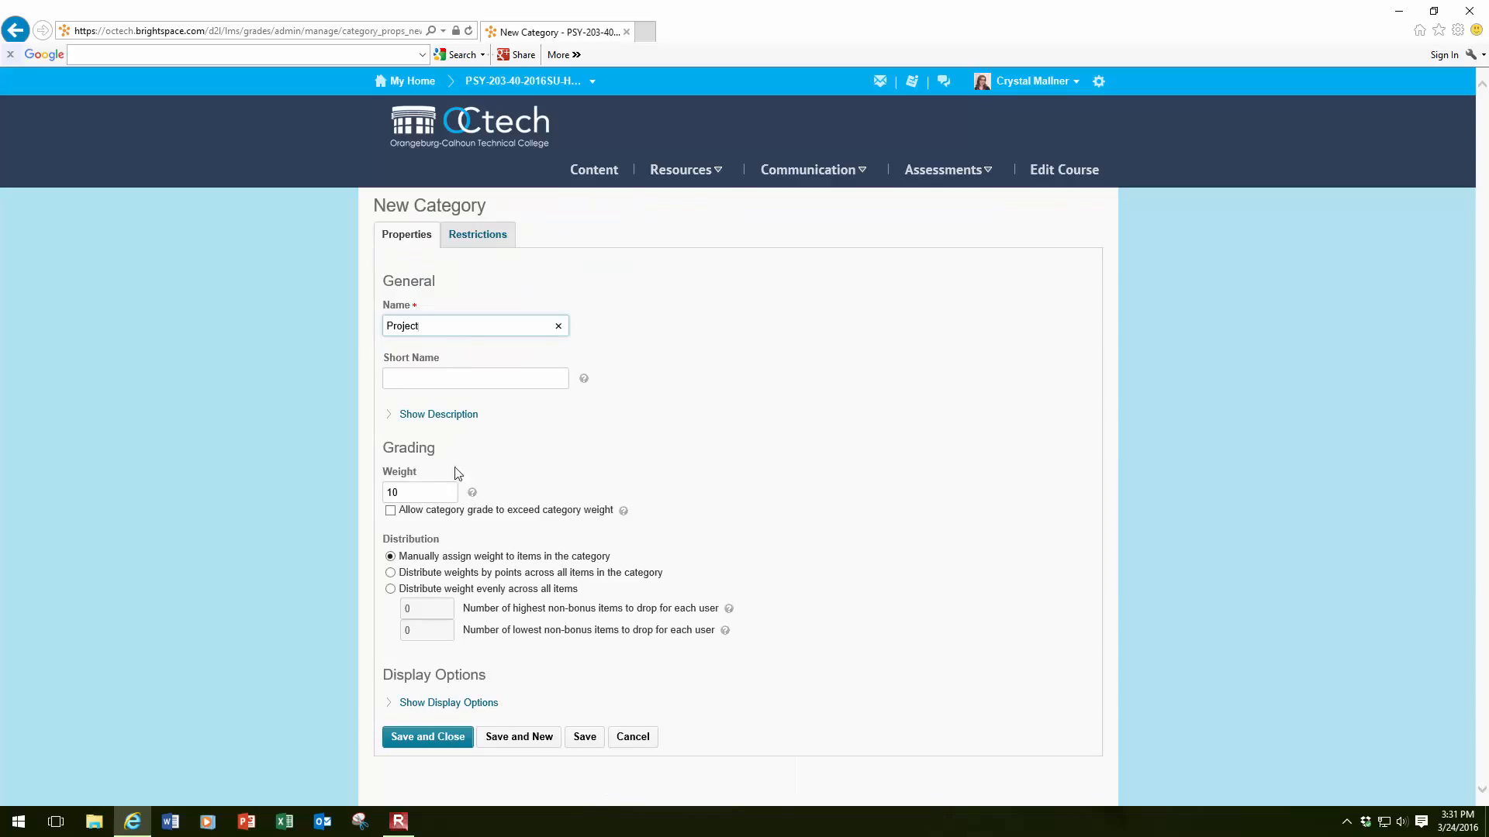
double_click(418, 491)
type("20")
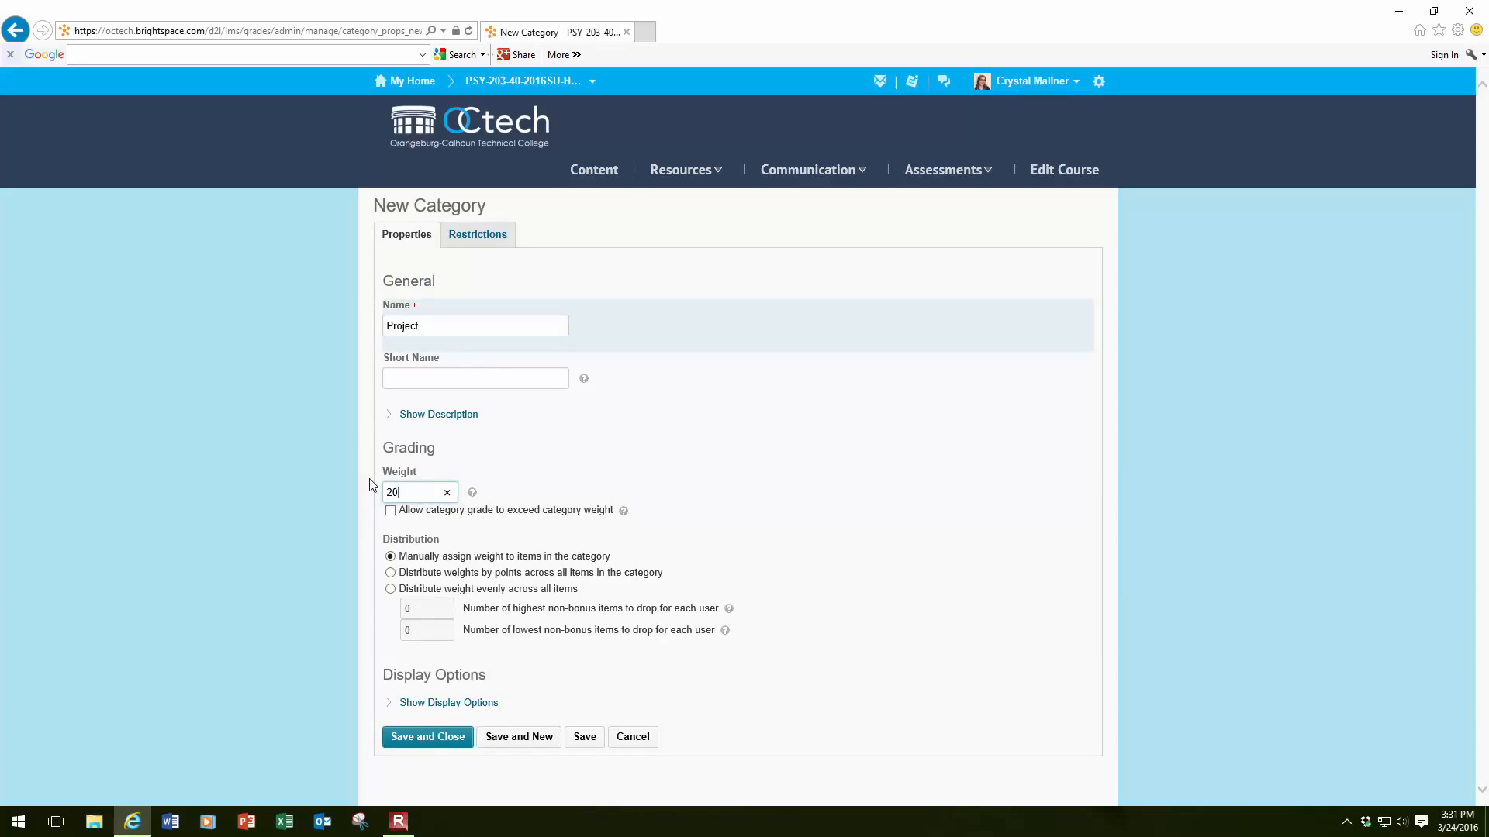
left_click(390, 588)
left_click(429, 736)
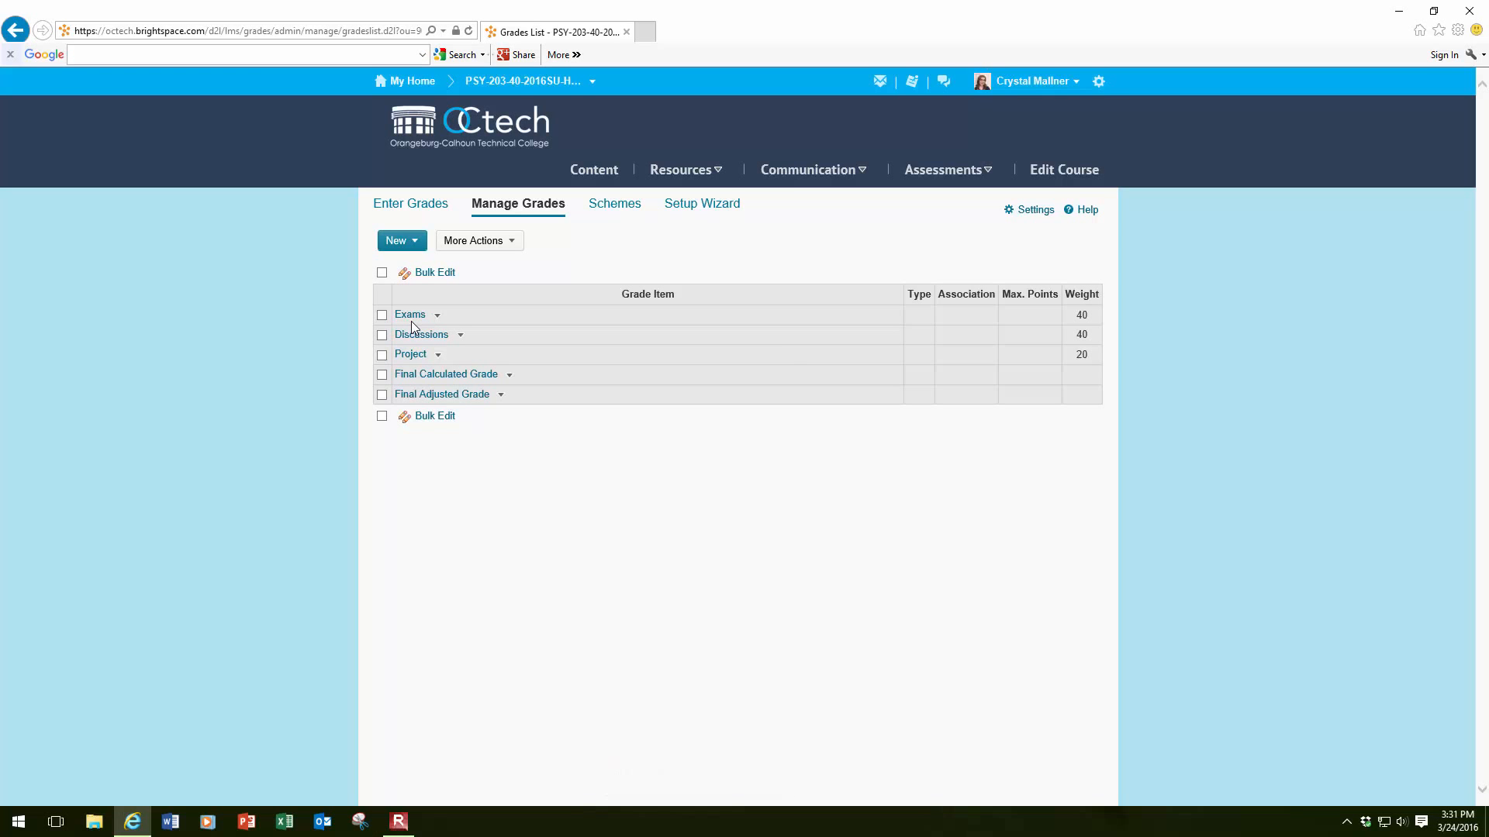
Start a new numeric grade item named Exam 1 and assign it to the Exams category
left_click(400, 241)
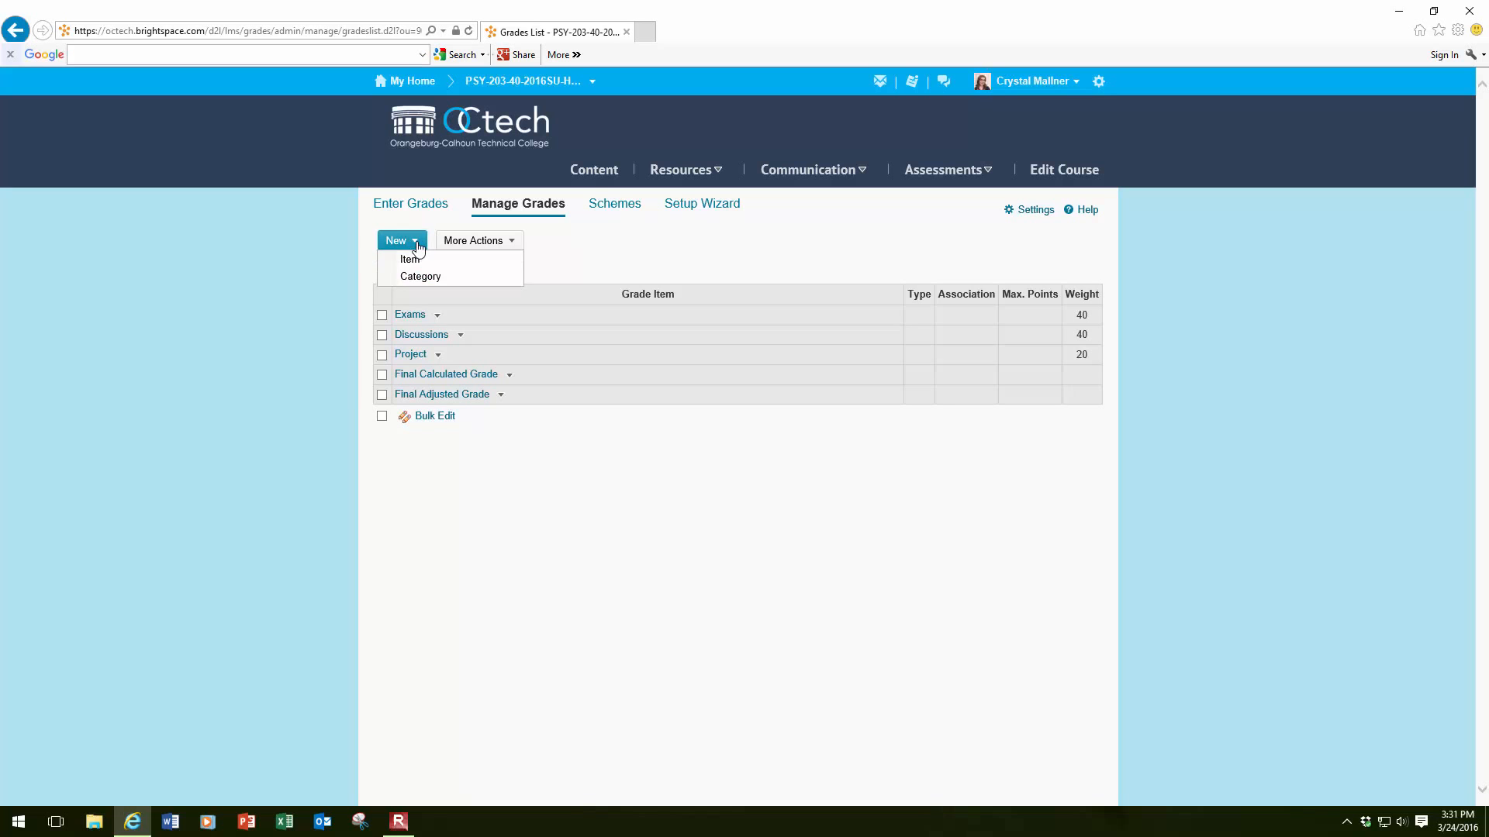
left_click(416, 259)
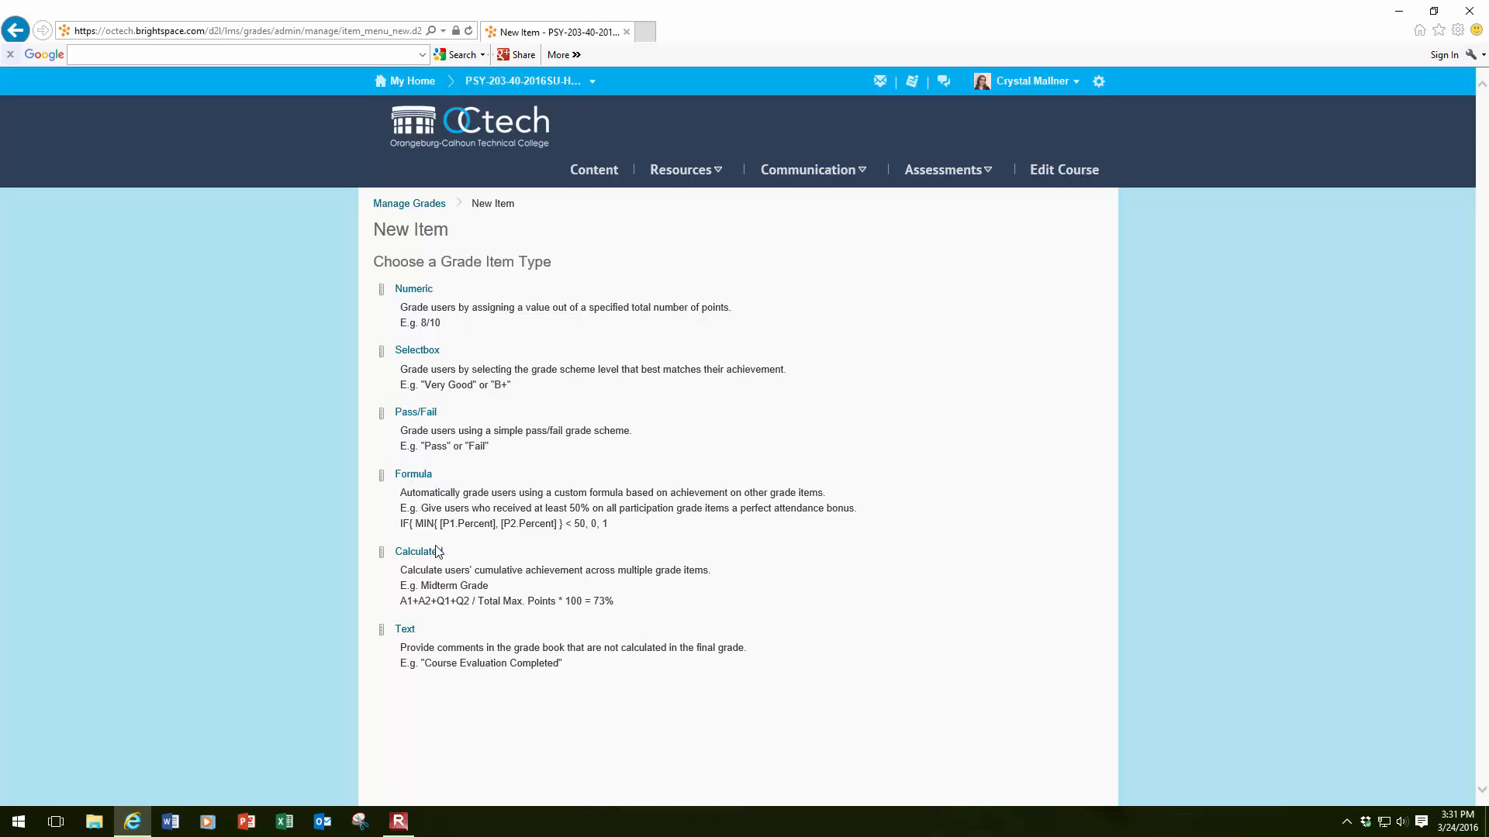
left_click(409, 290)
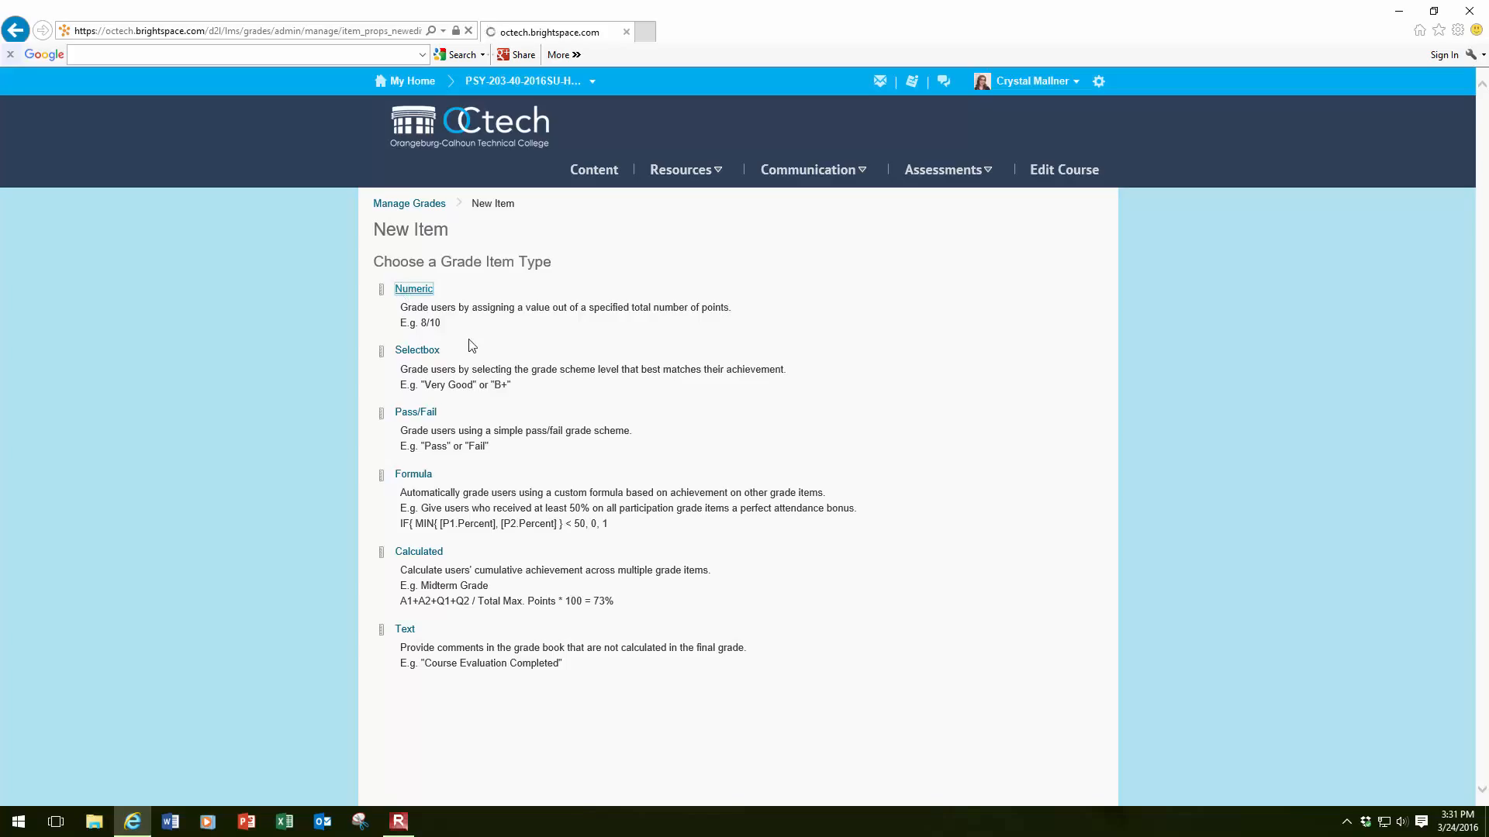
type("Exam 1")
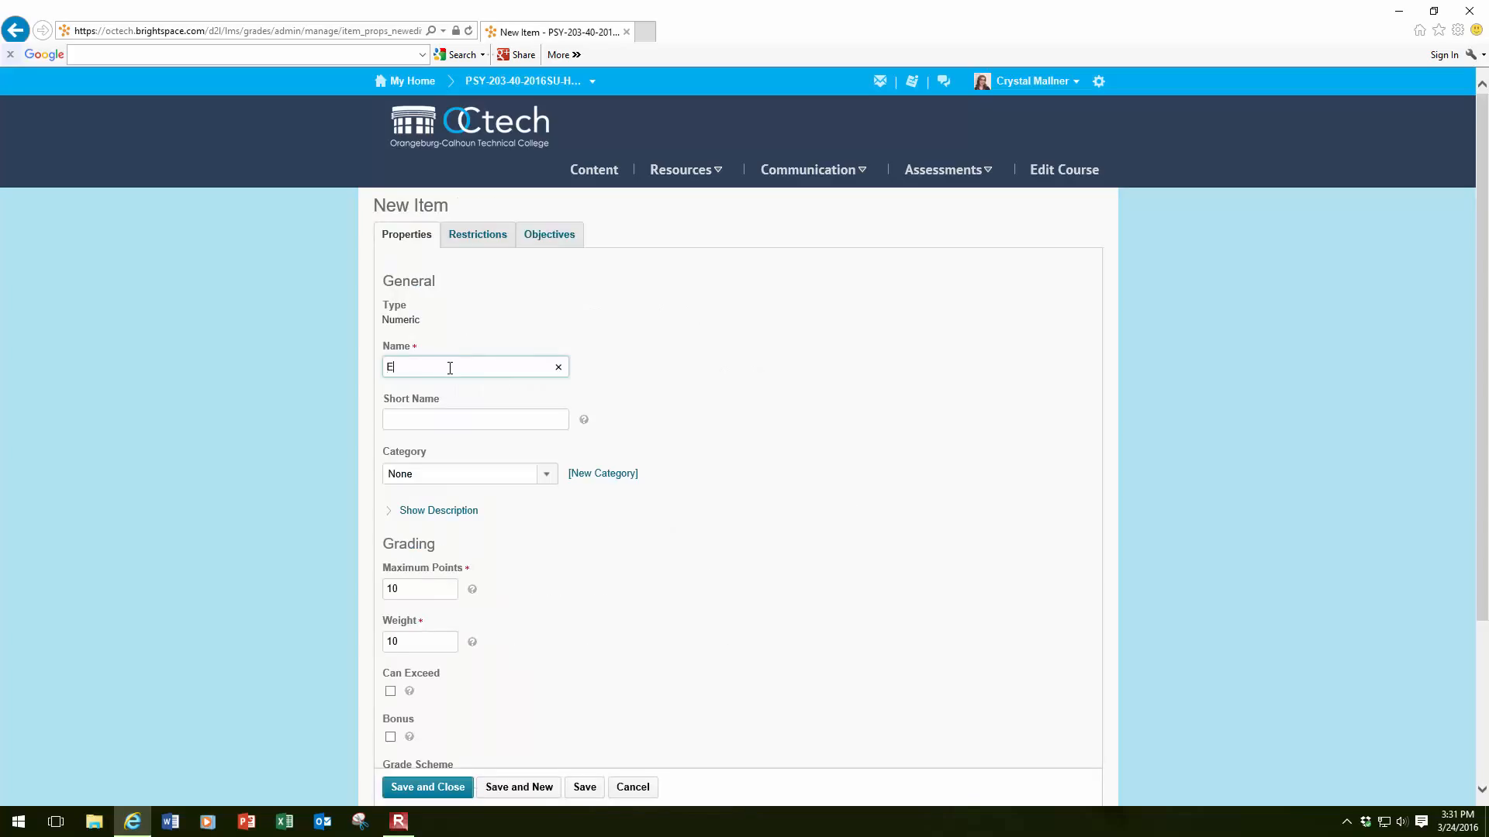
left_click(453, 475)
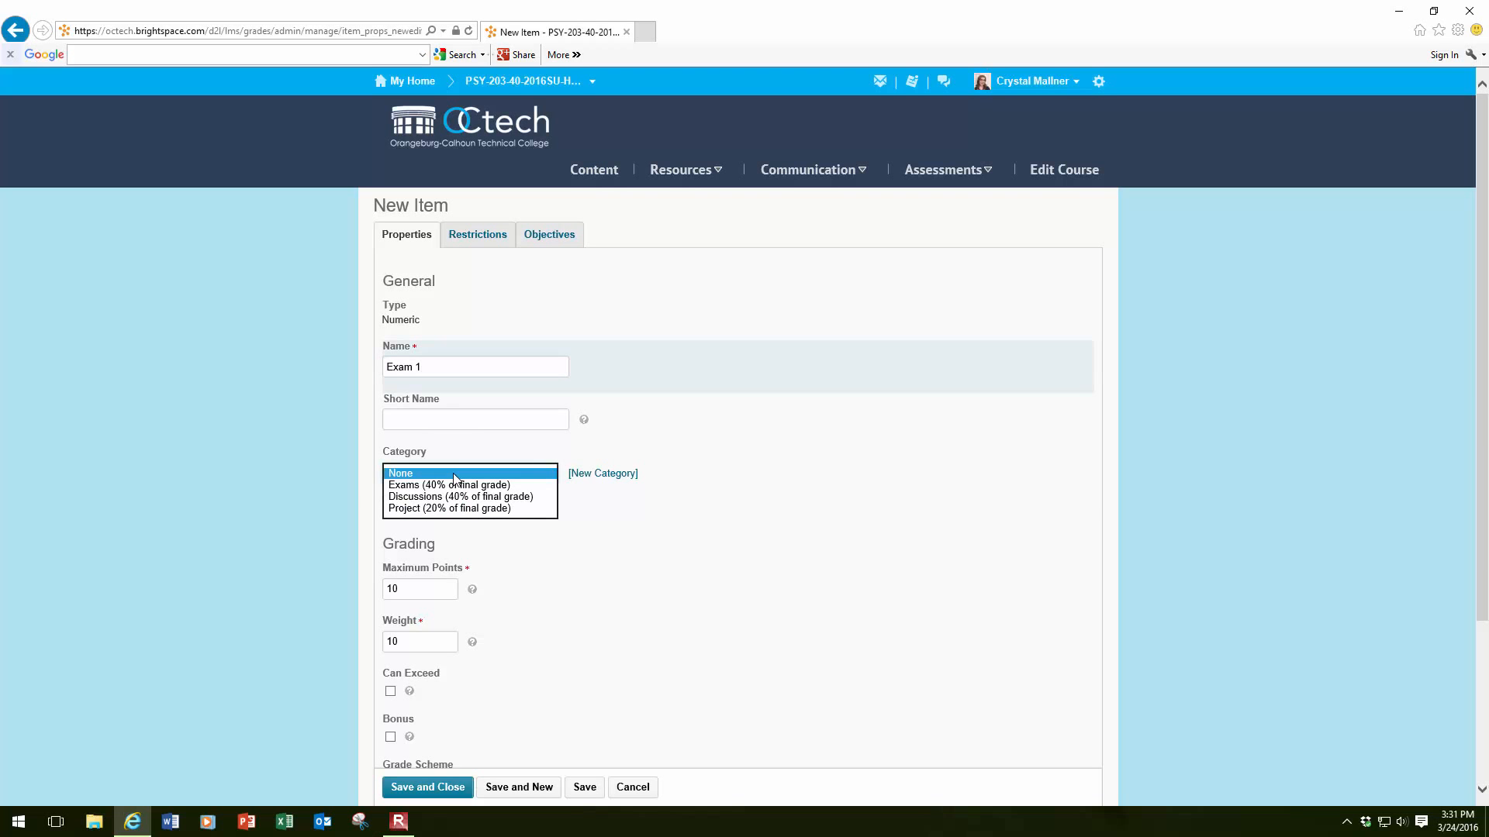
left_click(457, 485)
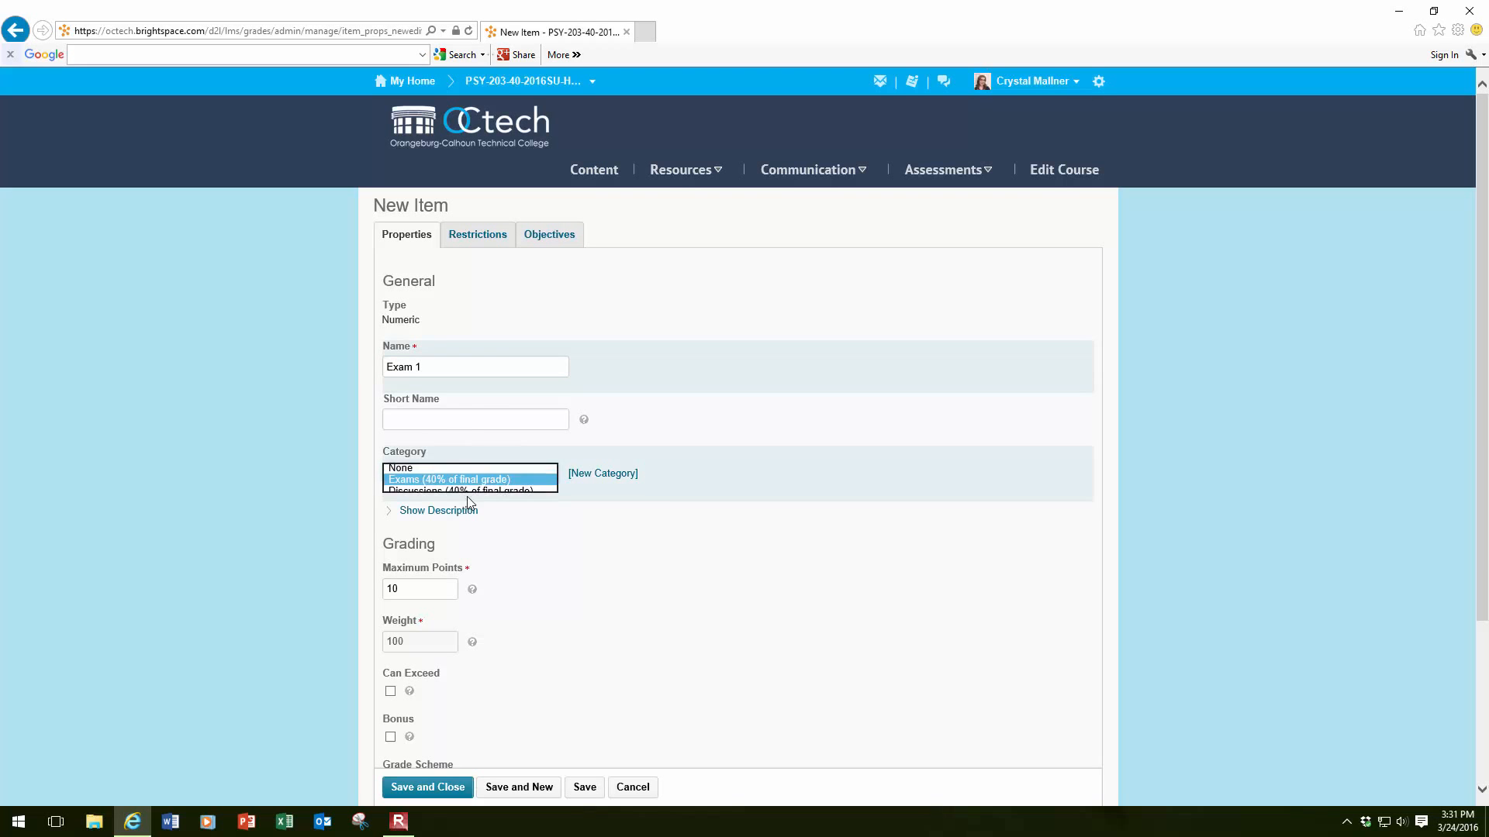
Set the maximum points of Exam 1 to 100
scroll(468, 504, "down", 2)
left_click(434, 478)
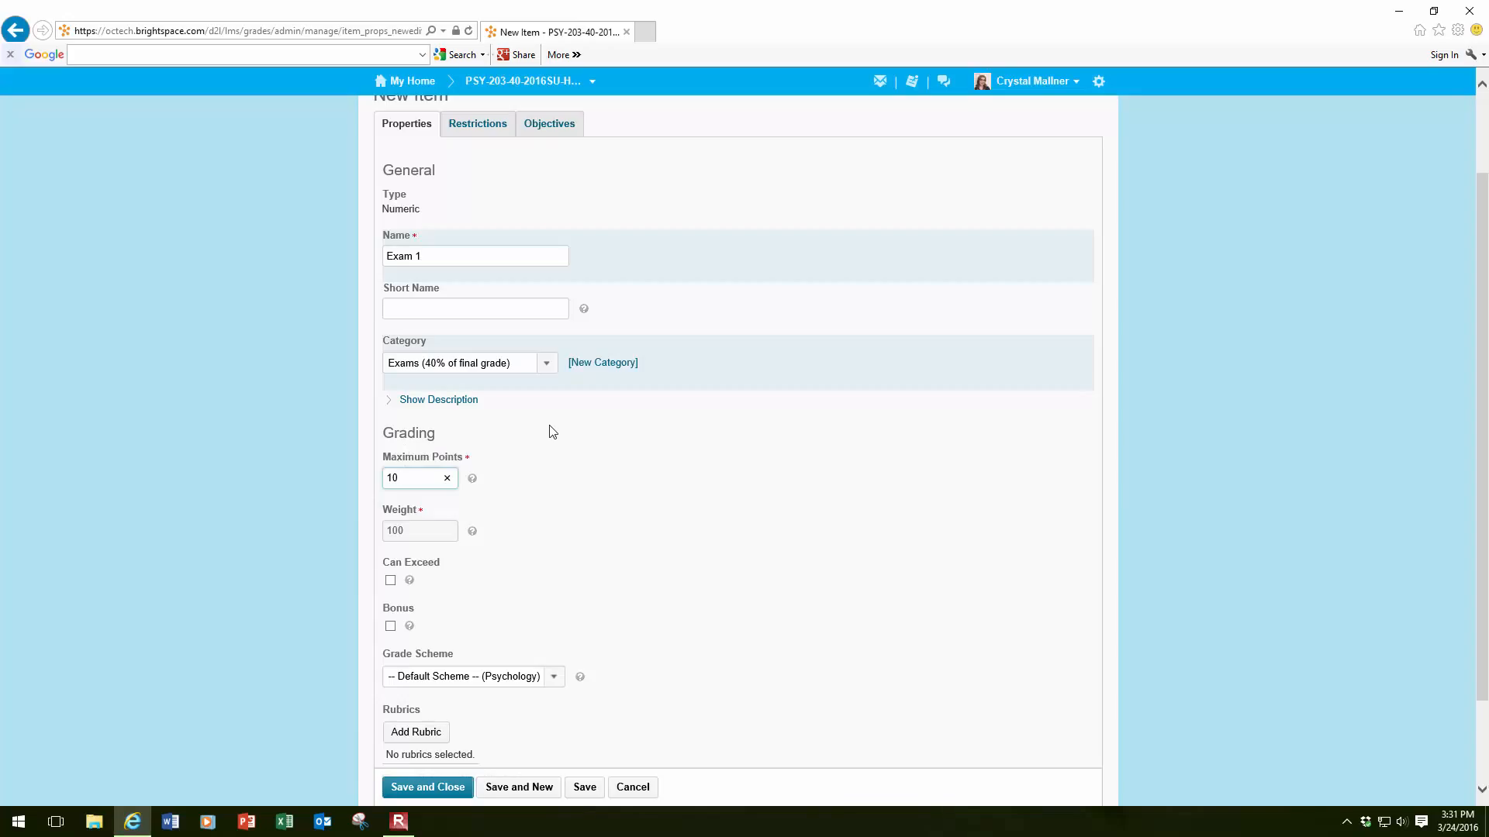
type("0")
left_click(452, 535)
left_click(537, 544)
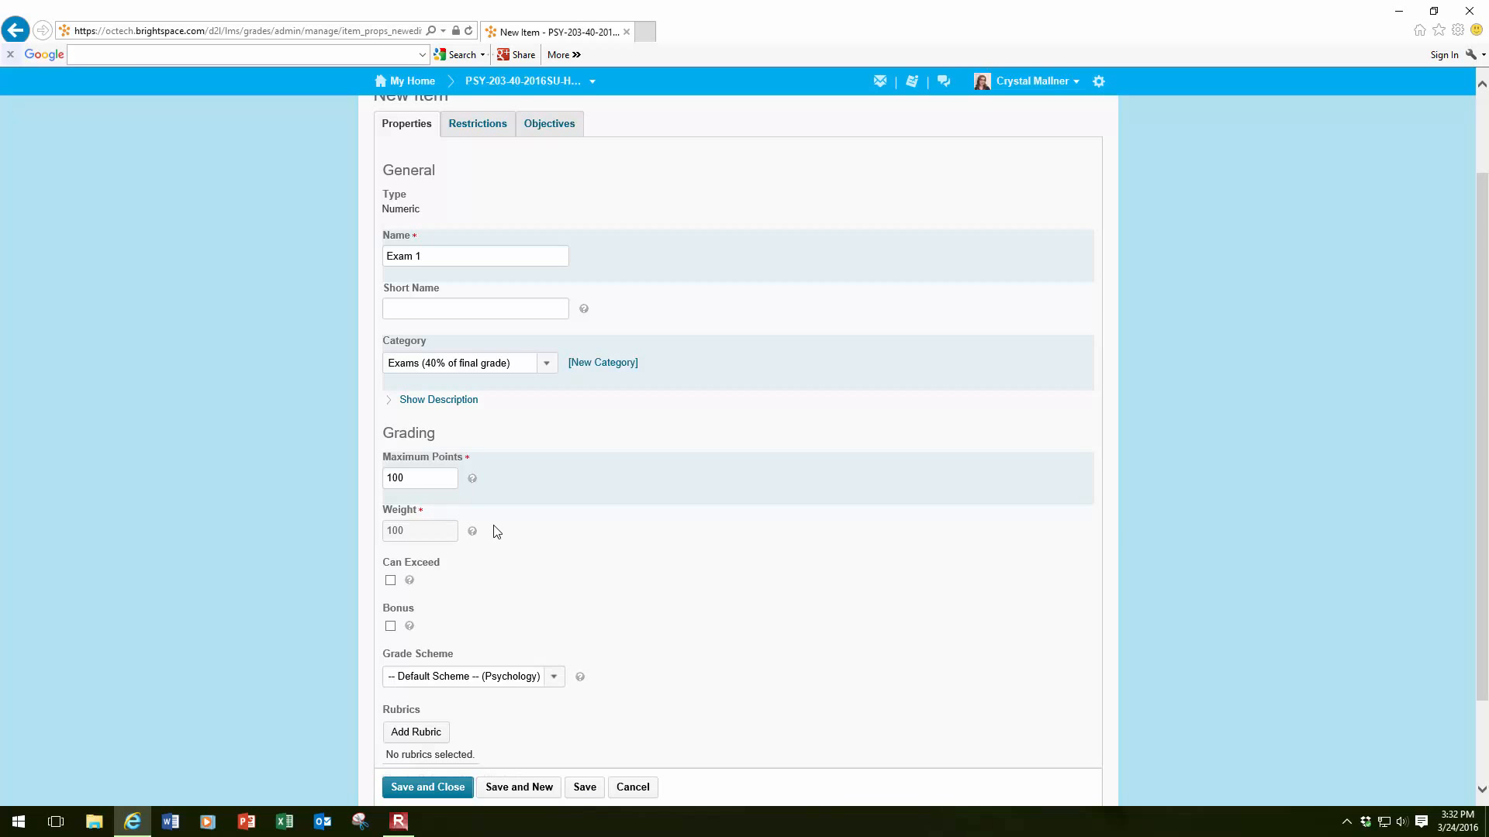
Read the help for Can Exceed, enable that option for Exam 1 and save the item, continuing with another new item
scroll(496, 531, "down", 2)
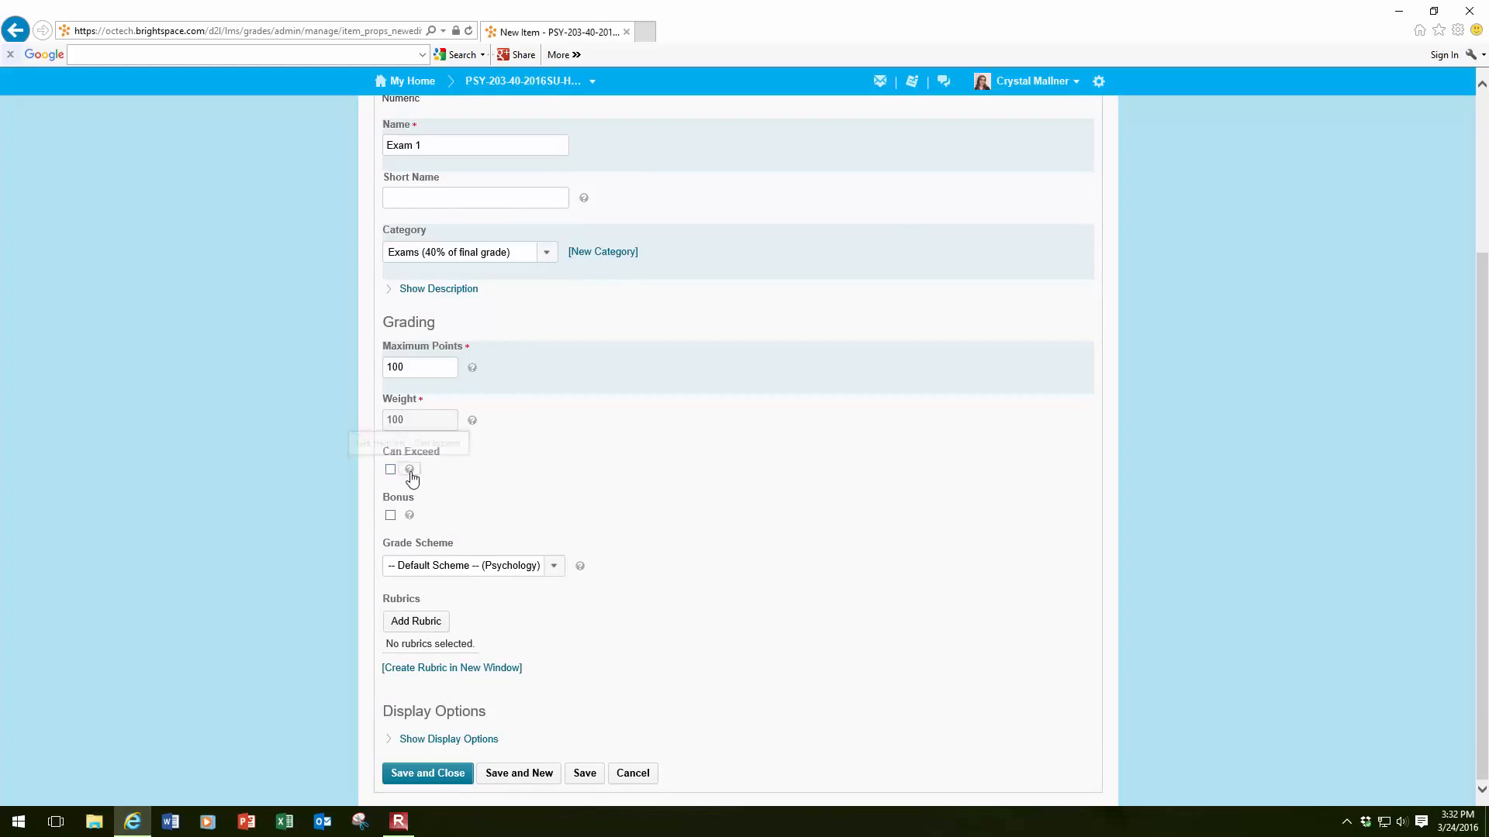
left_click(409, 471)
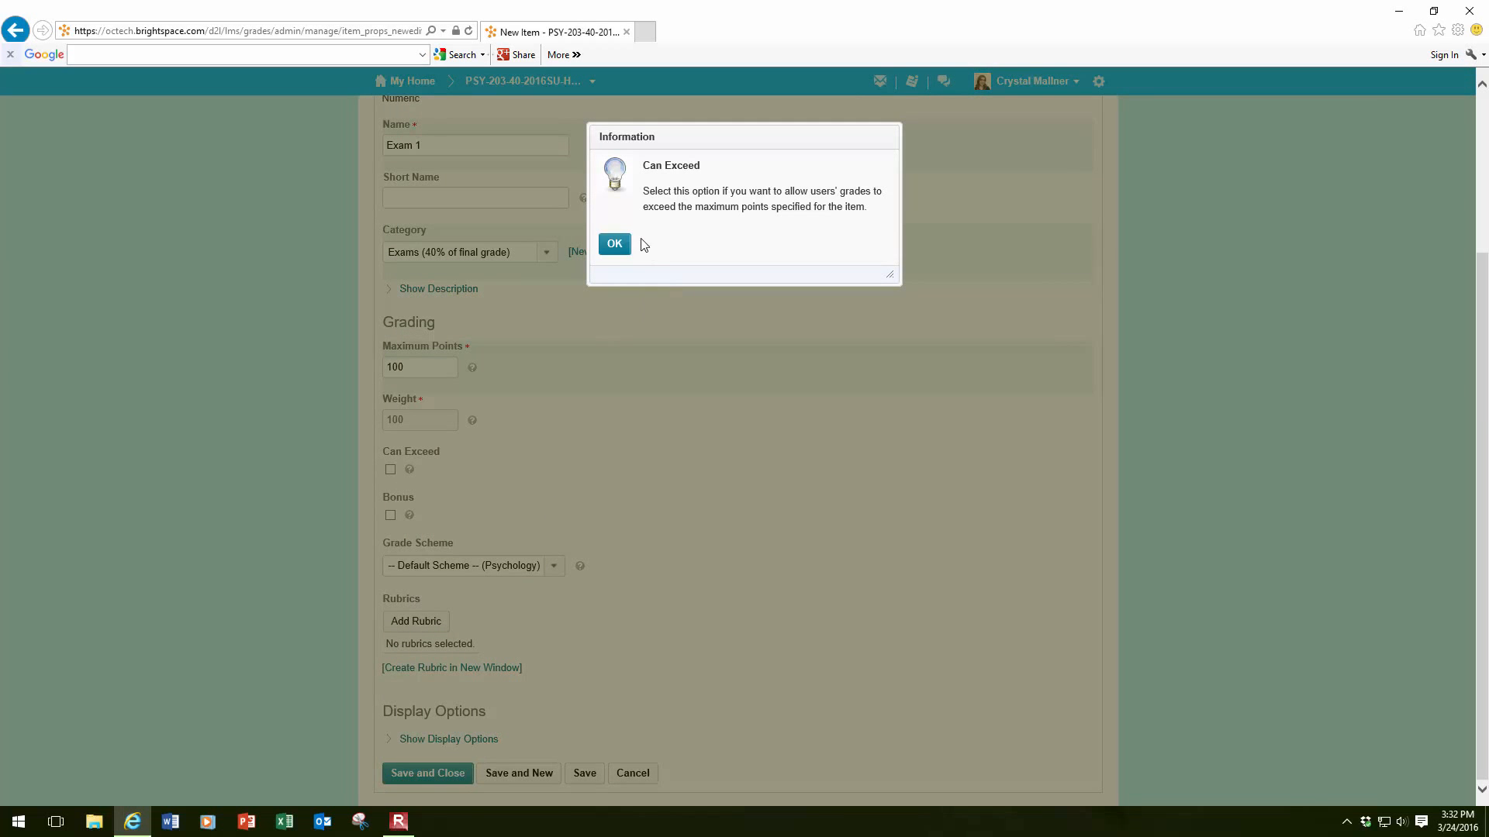
left_click(615, 244)
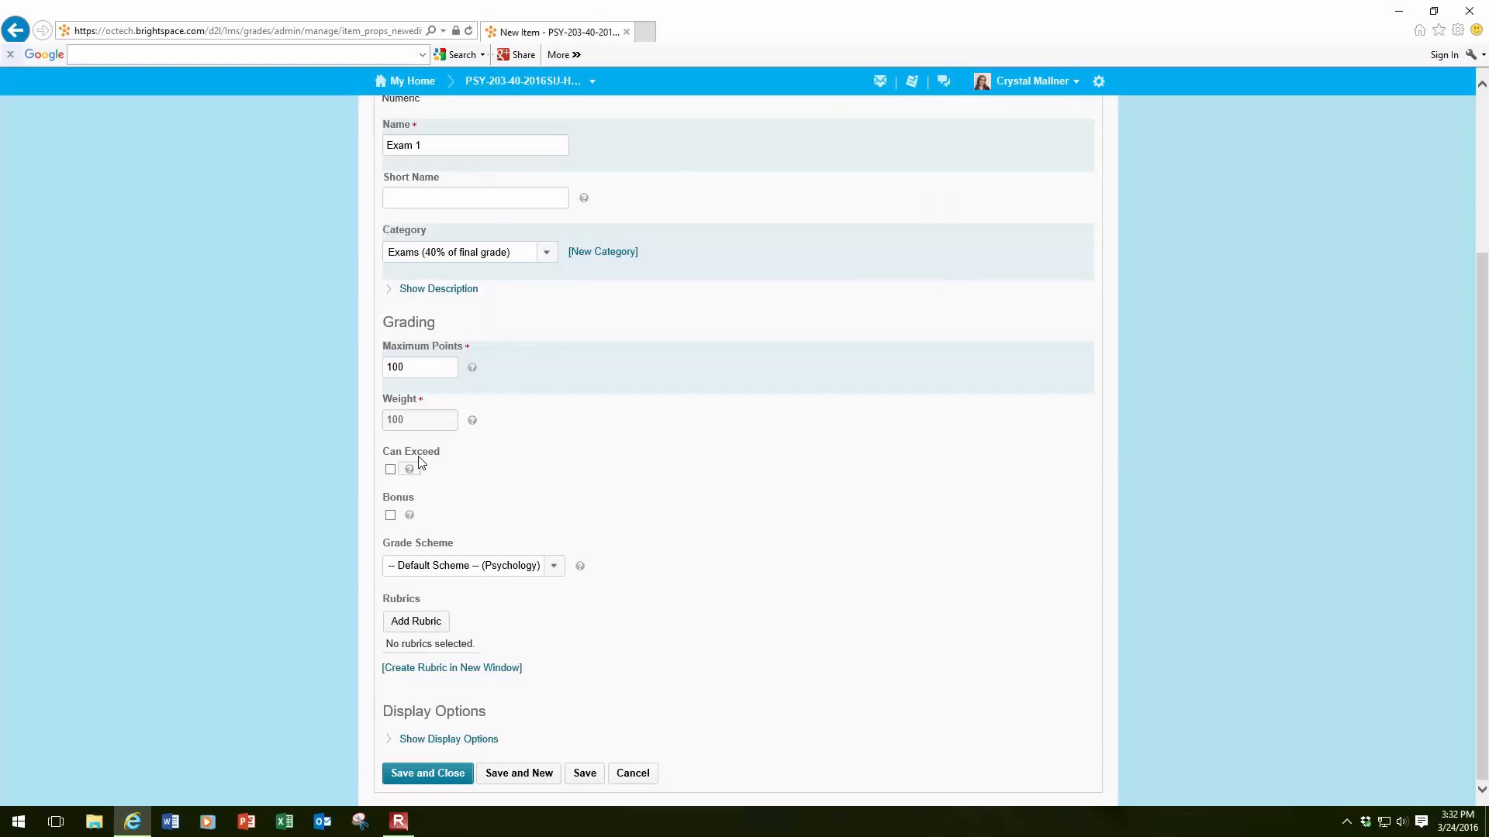
left_click_drag(432, 367, 379, 369)
left_click(550, 459)
left_click(390, 470)
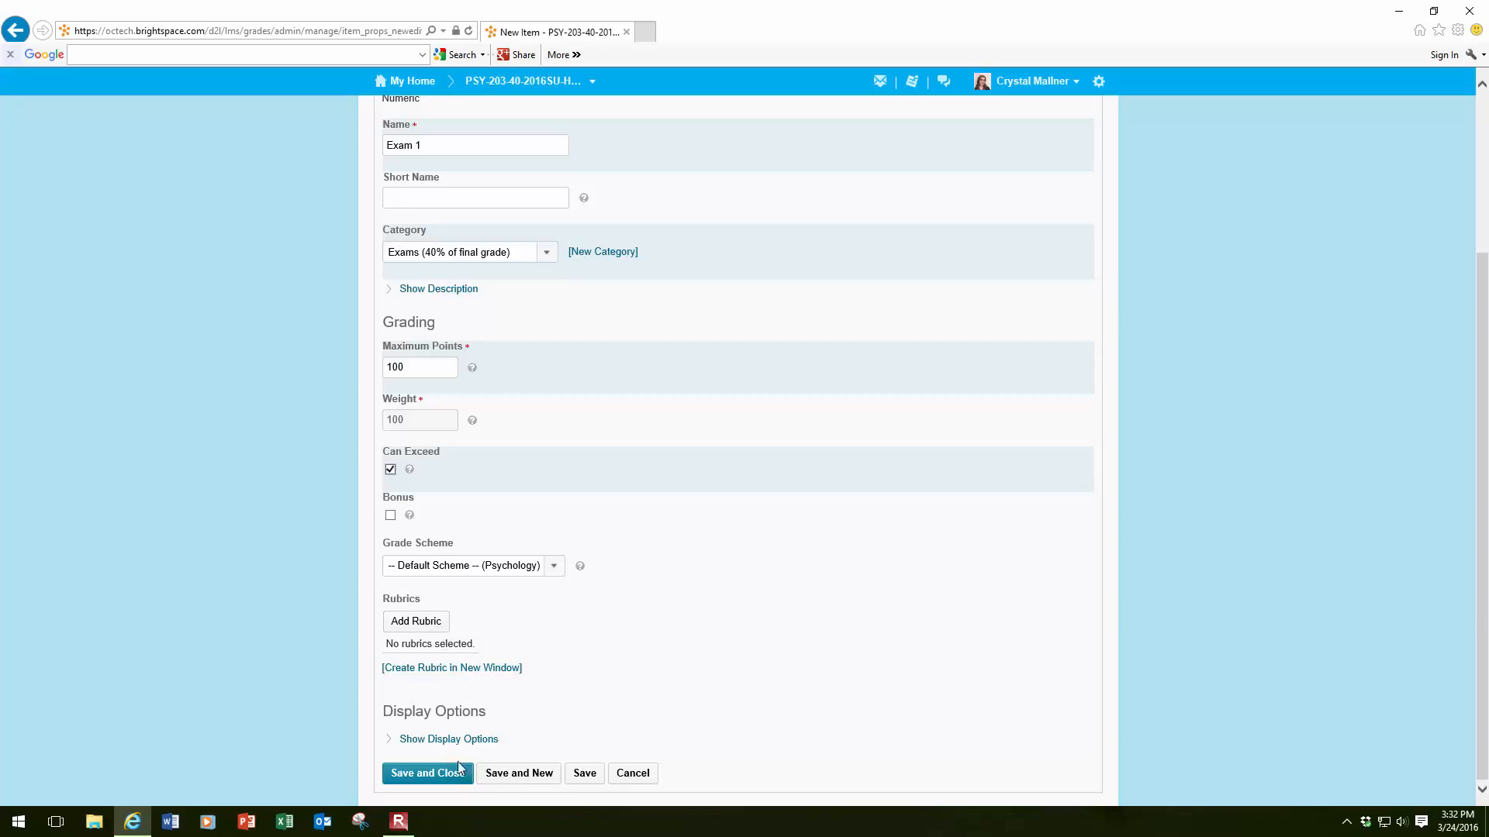
left_click(500, 774)
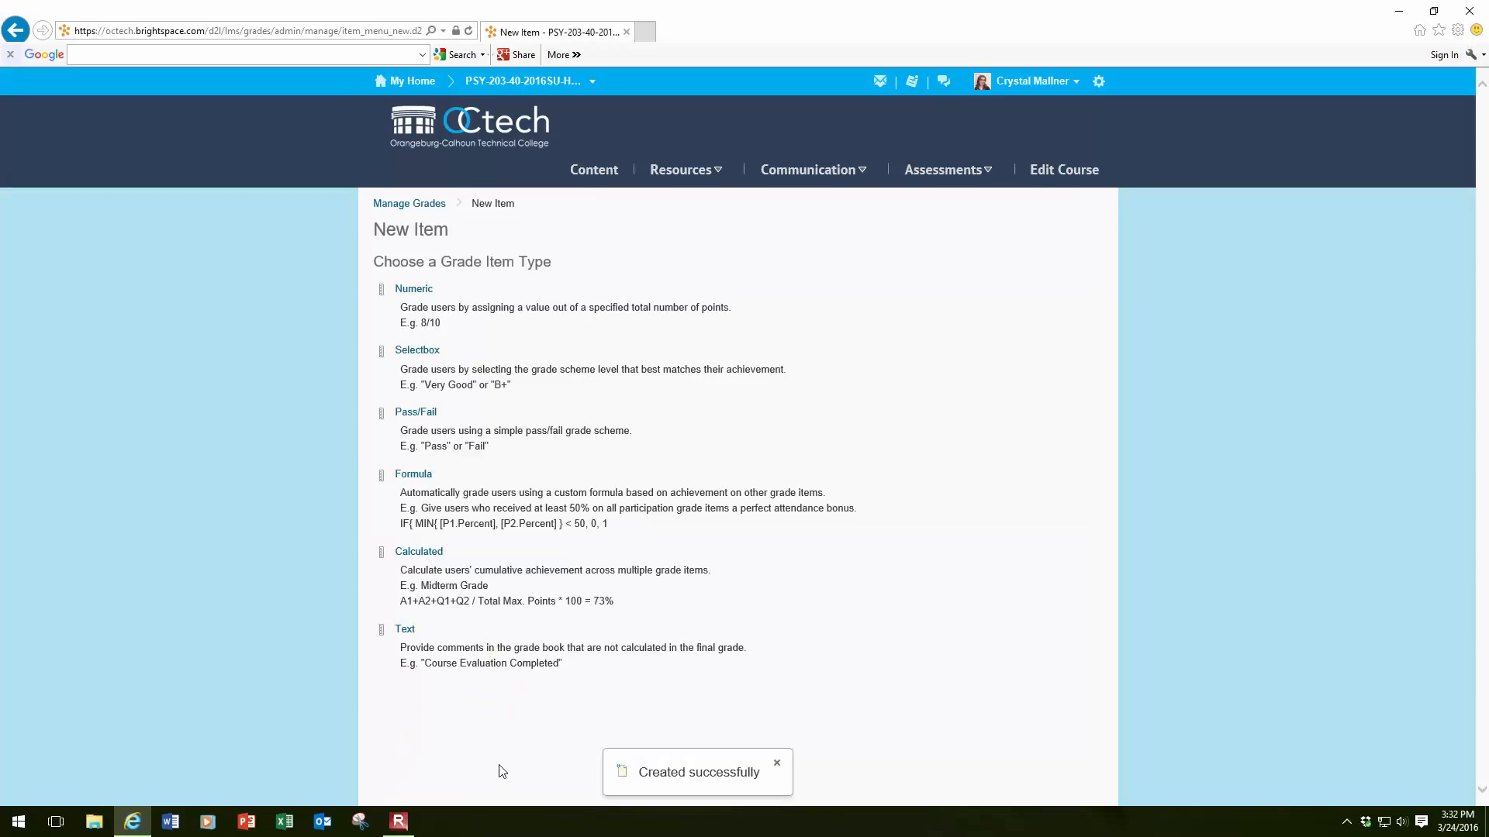
Create a numeric item named Exam 2 in the Exams category with 100 maximum points, and save it, returning to the grades list
left_click(419, 291)
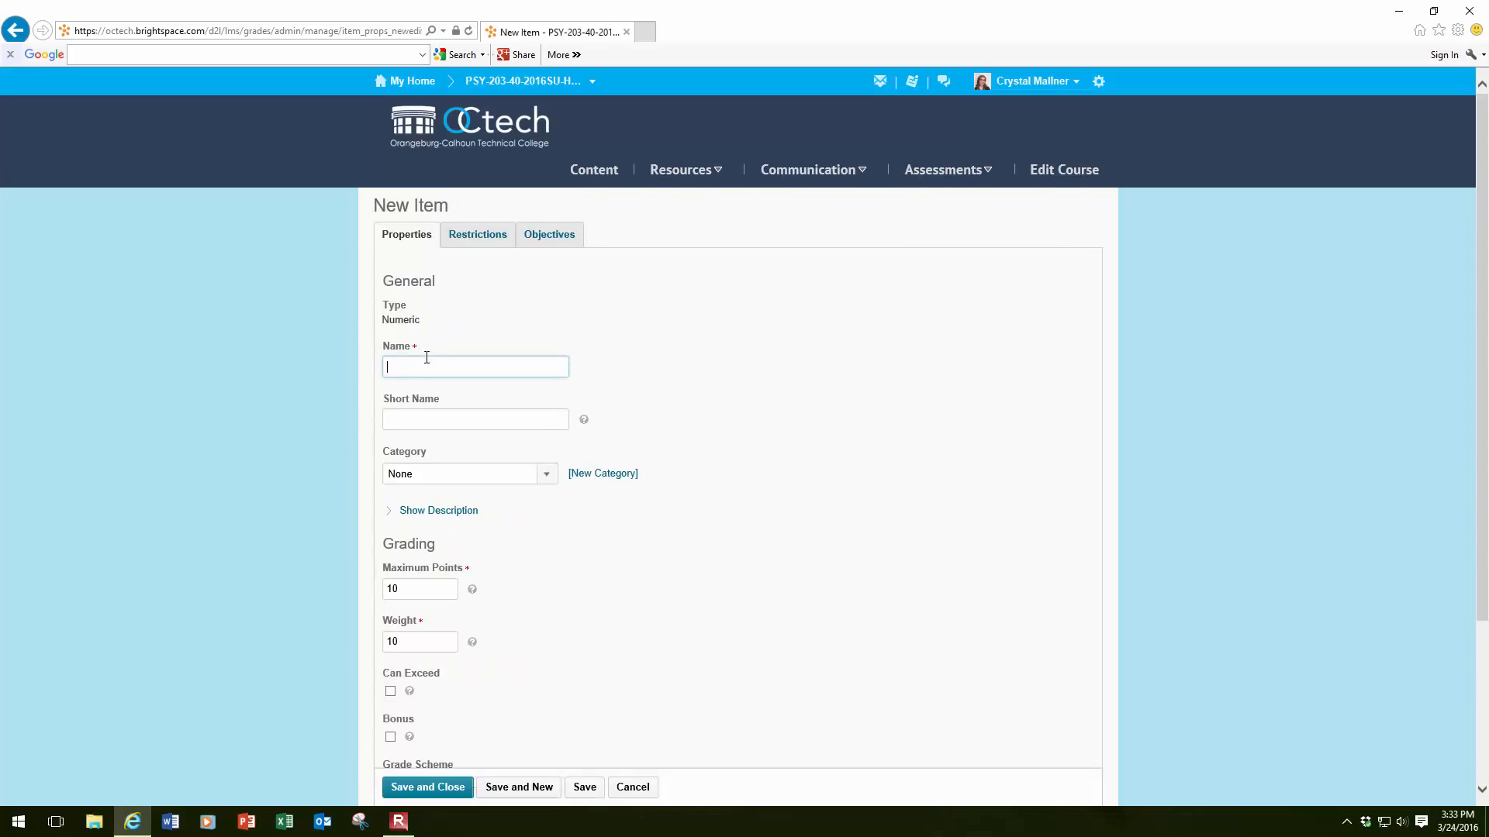
type("Exam 2")
left_click(426, 474)
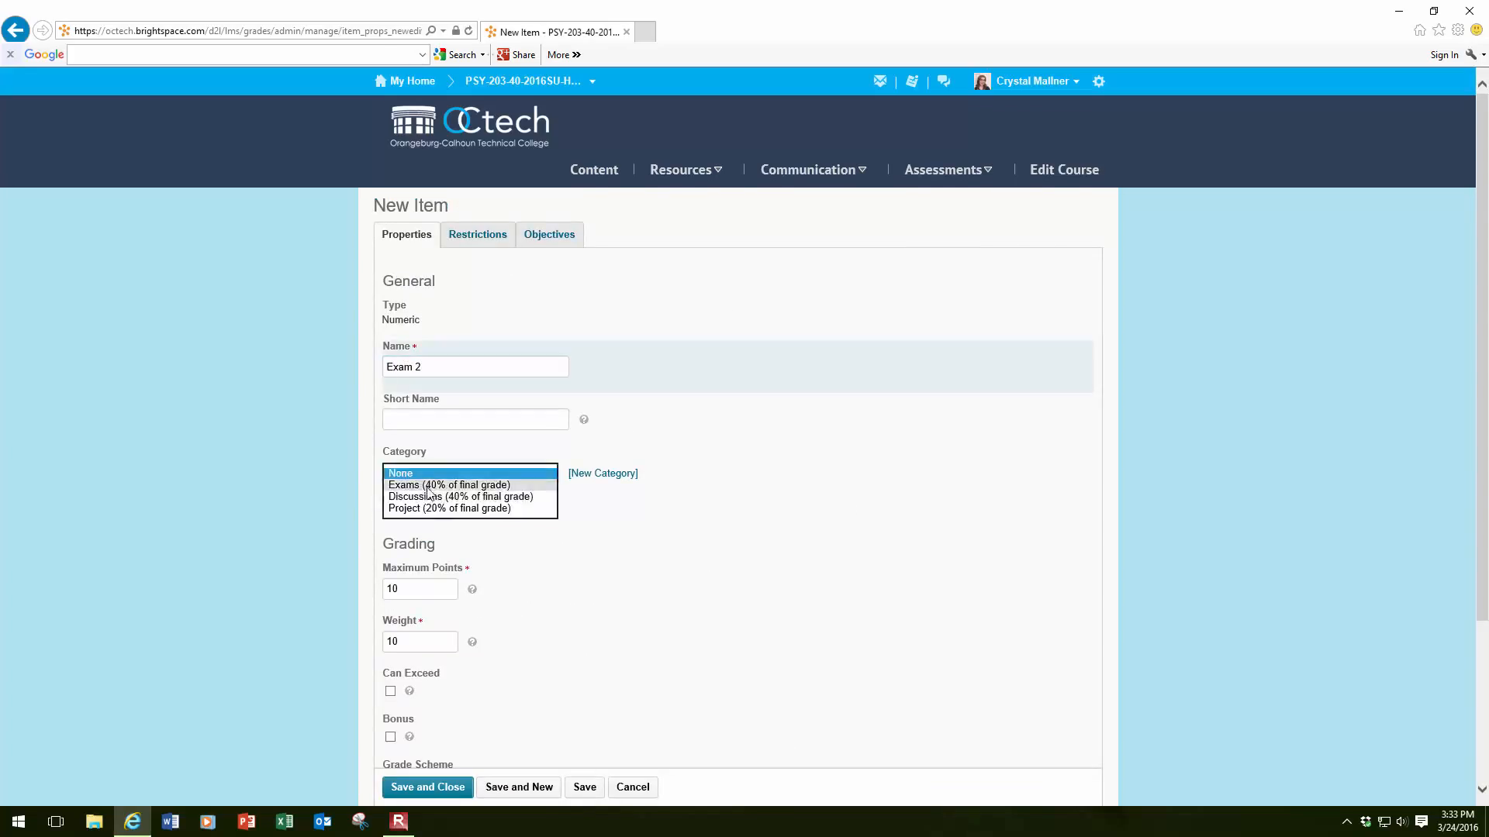
left_click(425, 481)
left_click(422, 589)
type("0")
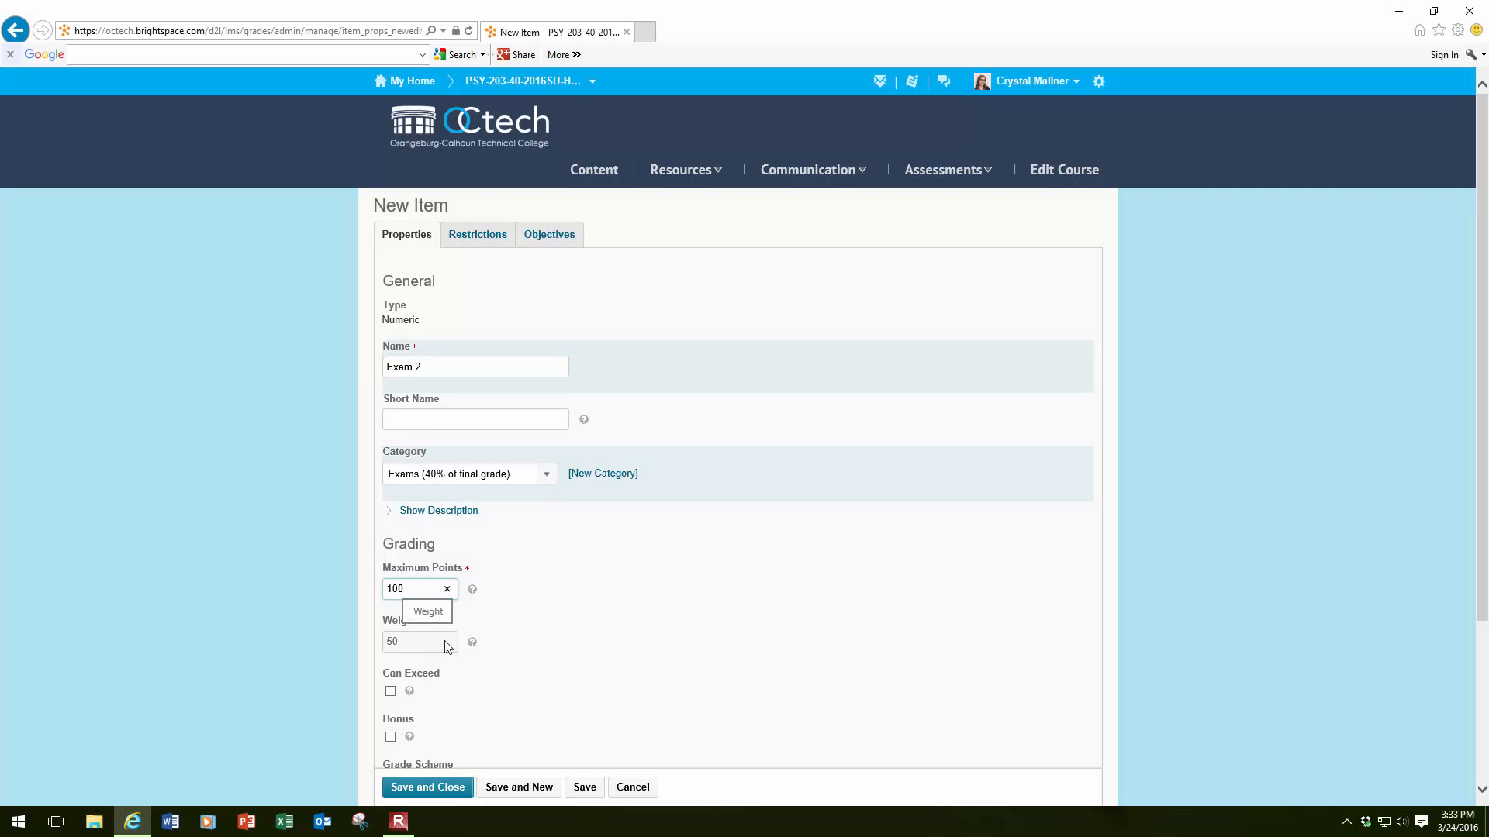
scroll(535, 700, "down", 3)
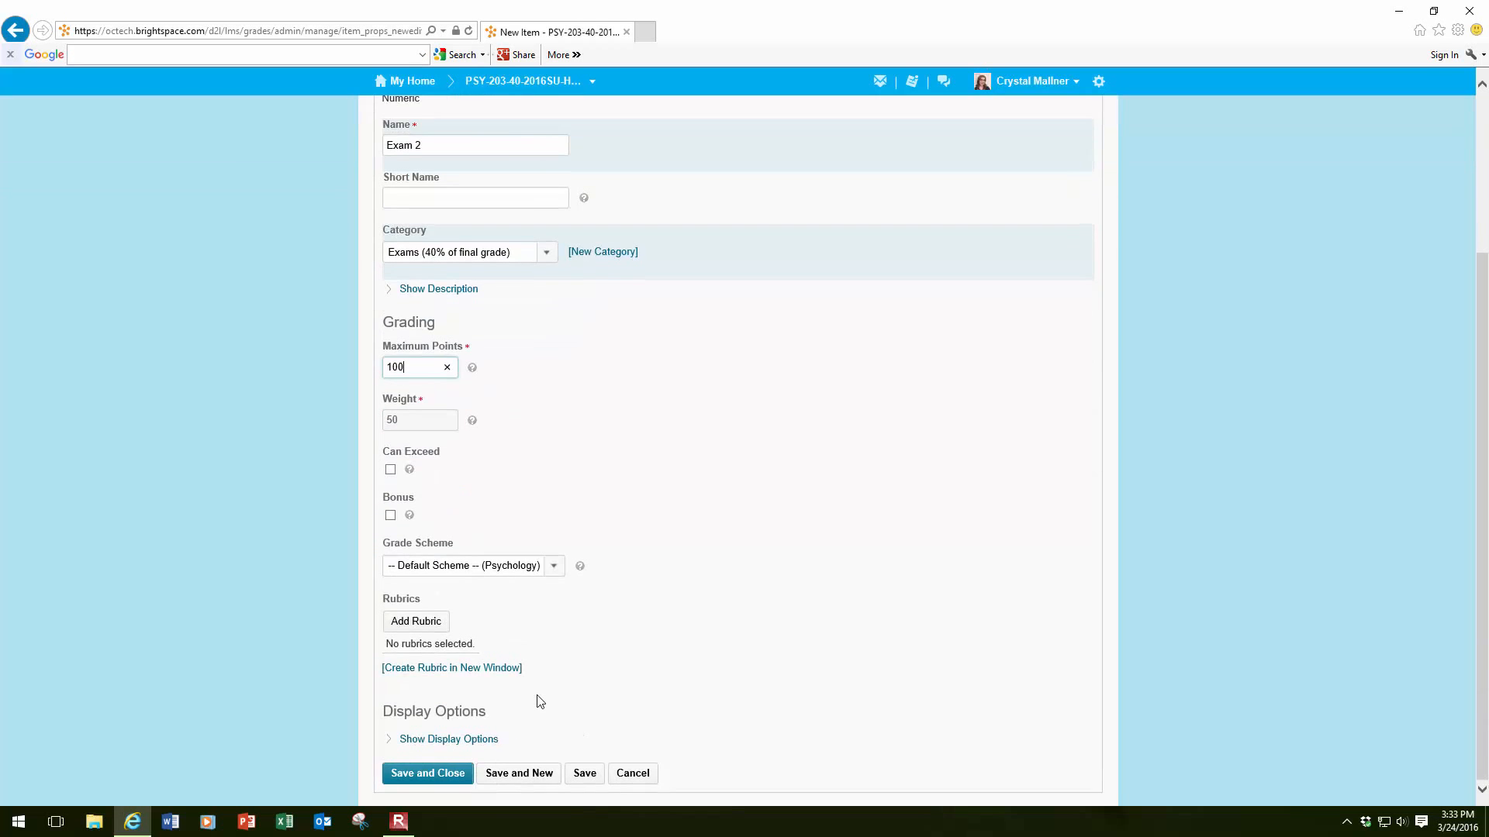
left_click(441, 773)
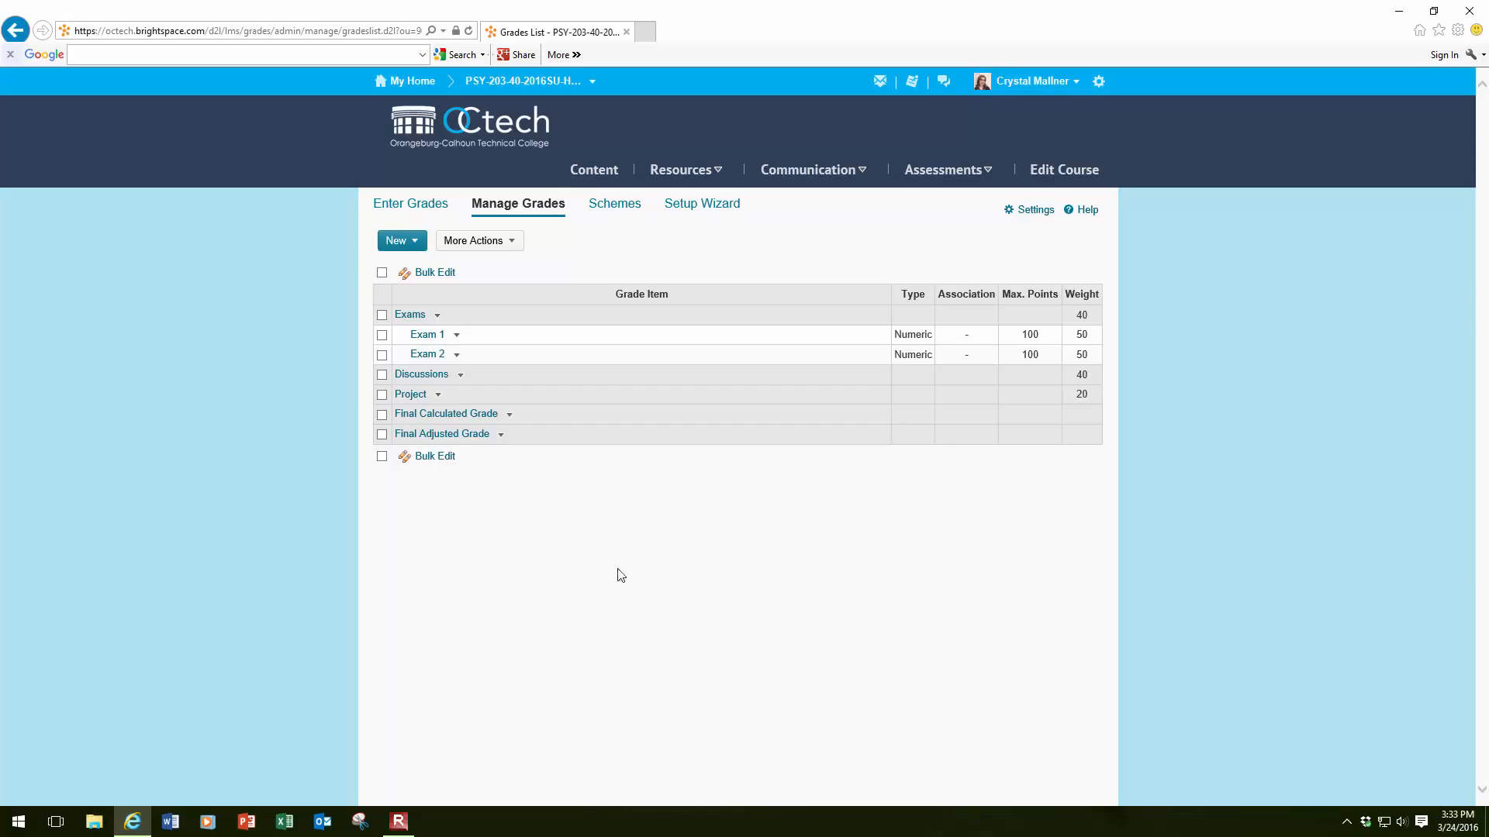
Open Exam 1 for editing, review its properties, and save and close it
left_click(458, 336)
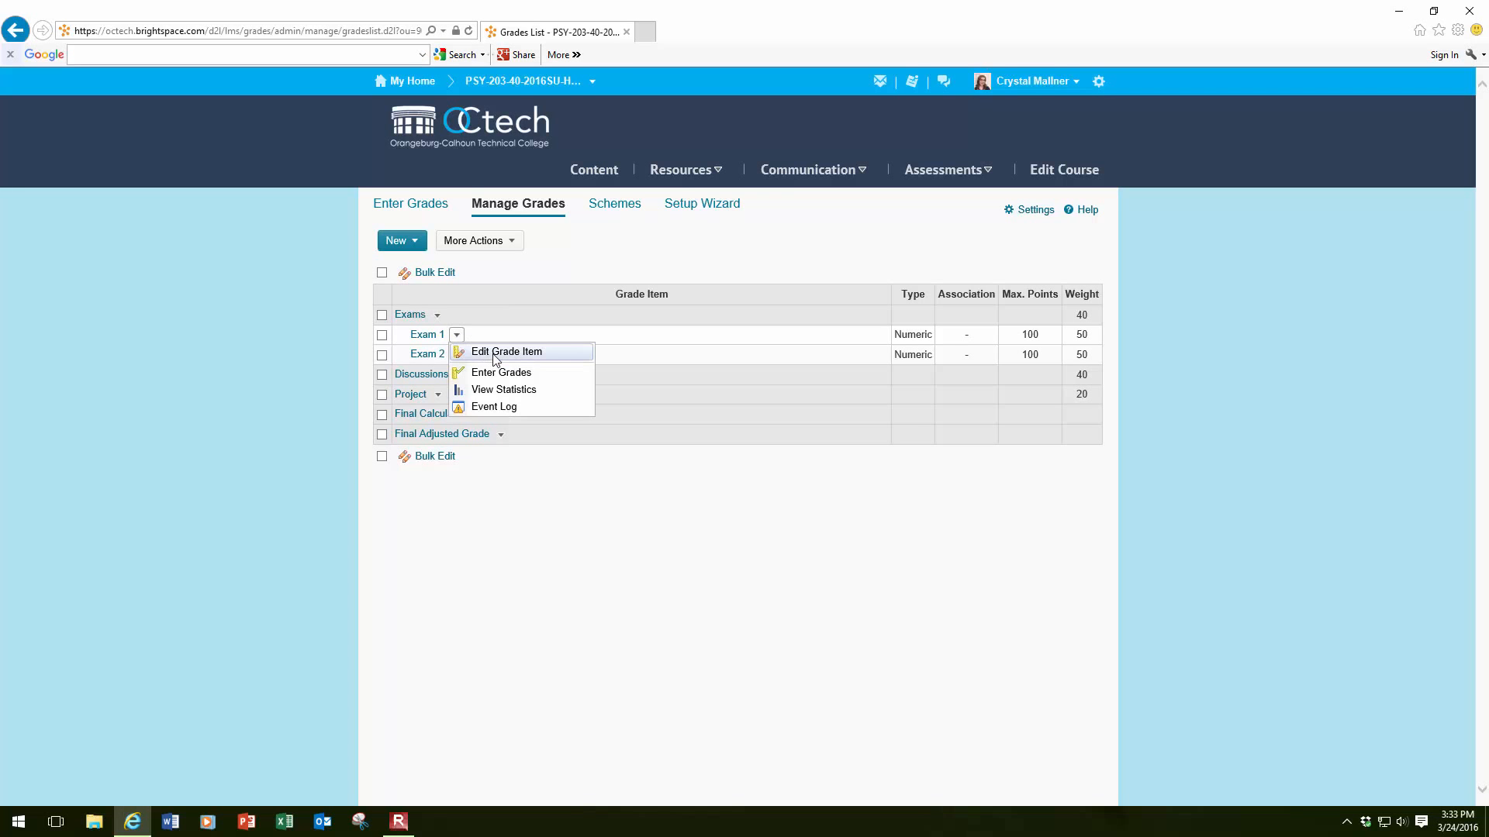
left_click(495, 353)
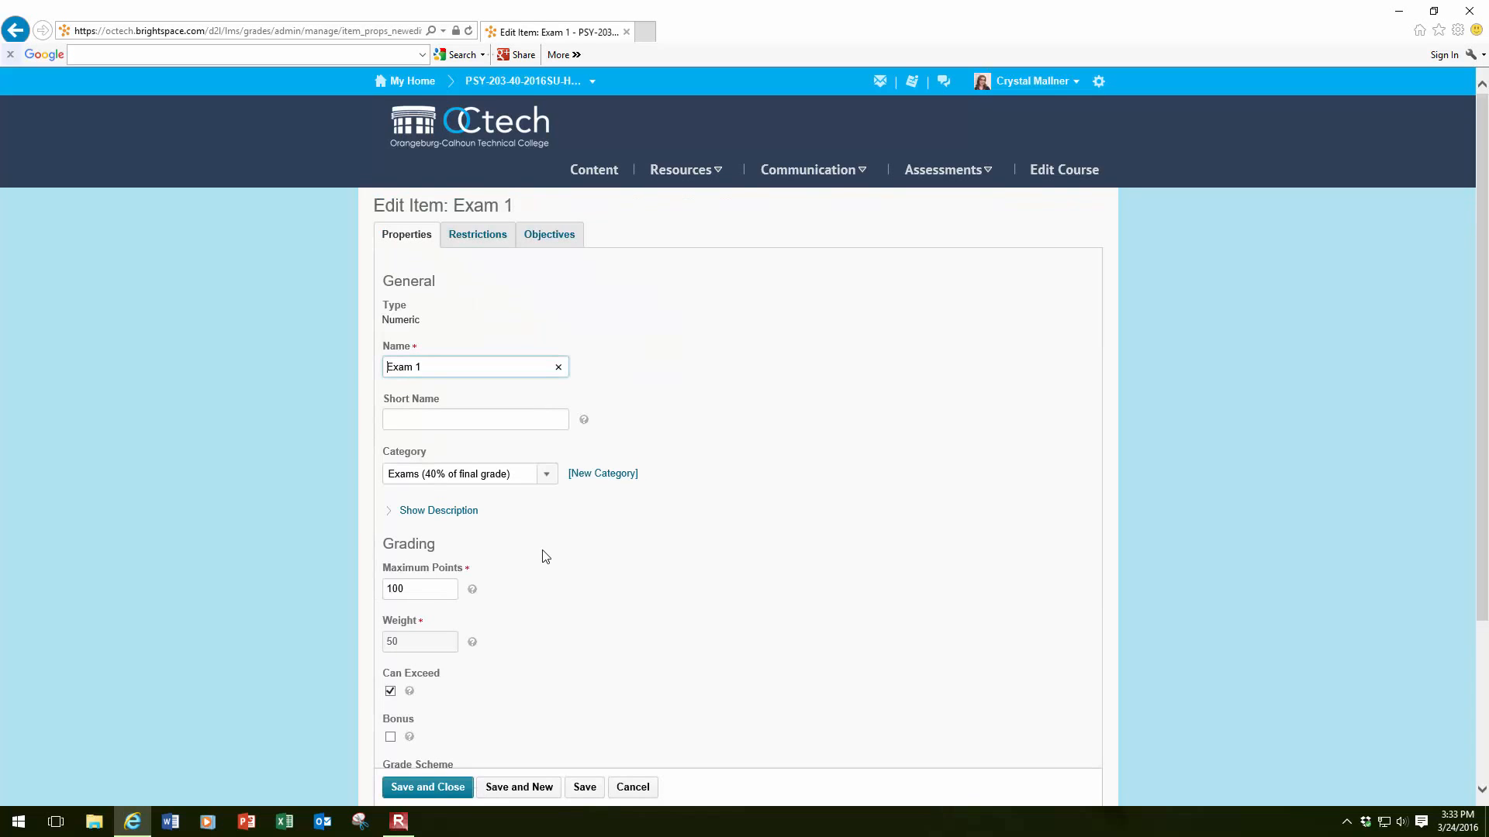
scroll(545, 557, "down", 3)
left_click(433, 788)
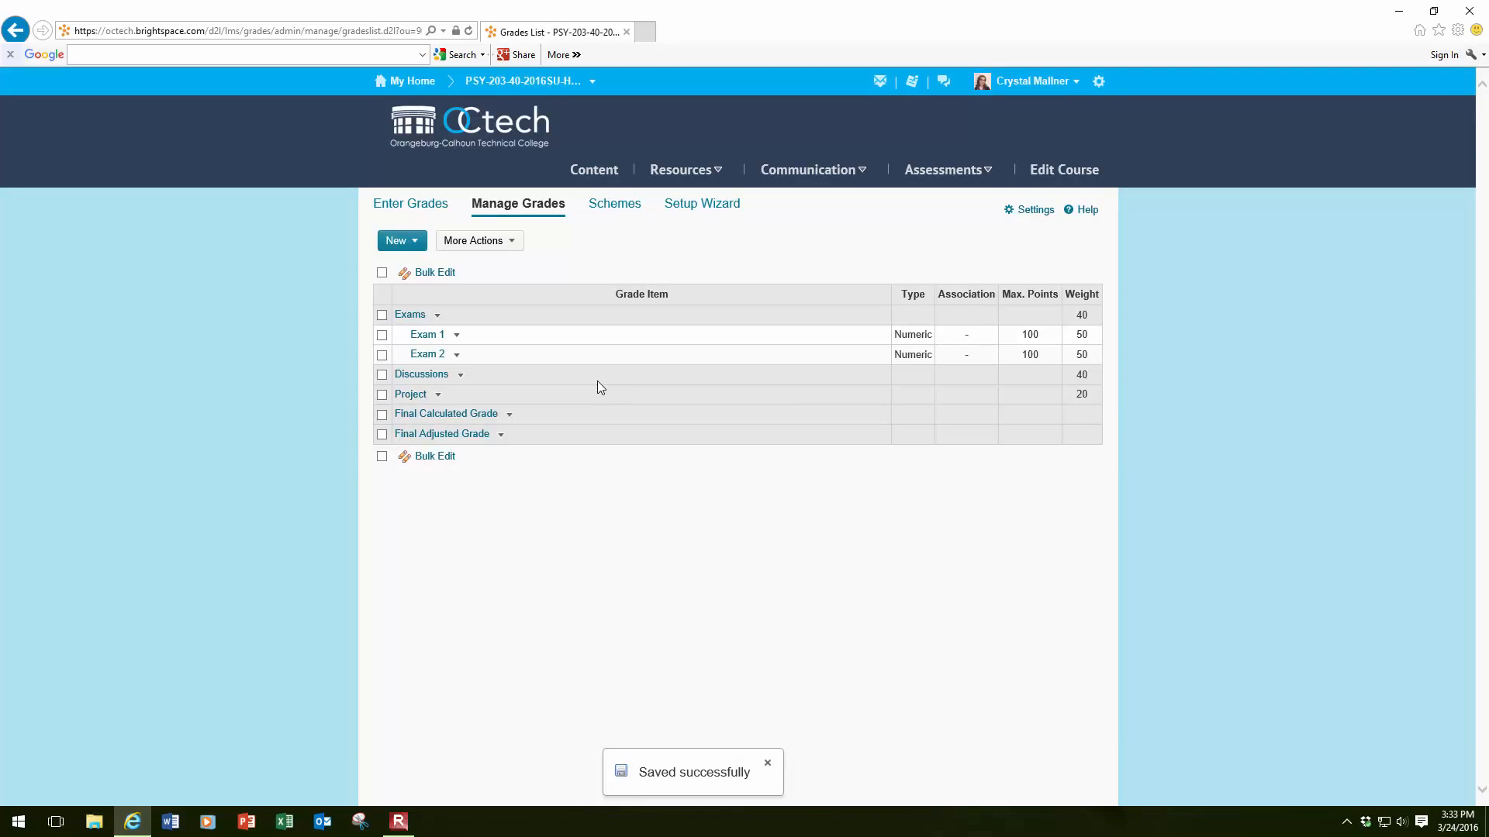
Delete the Project category from the gradebook
left_click(515, 243)
left_click(479, 260)
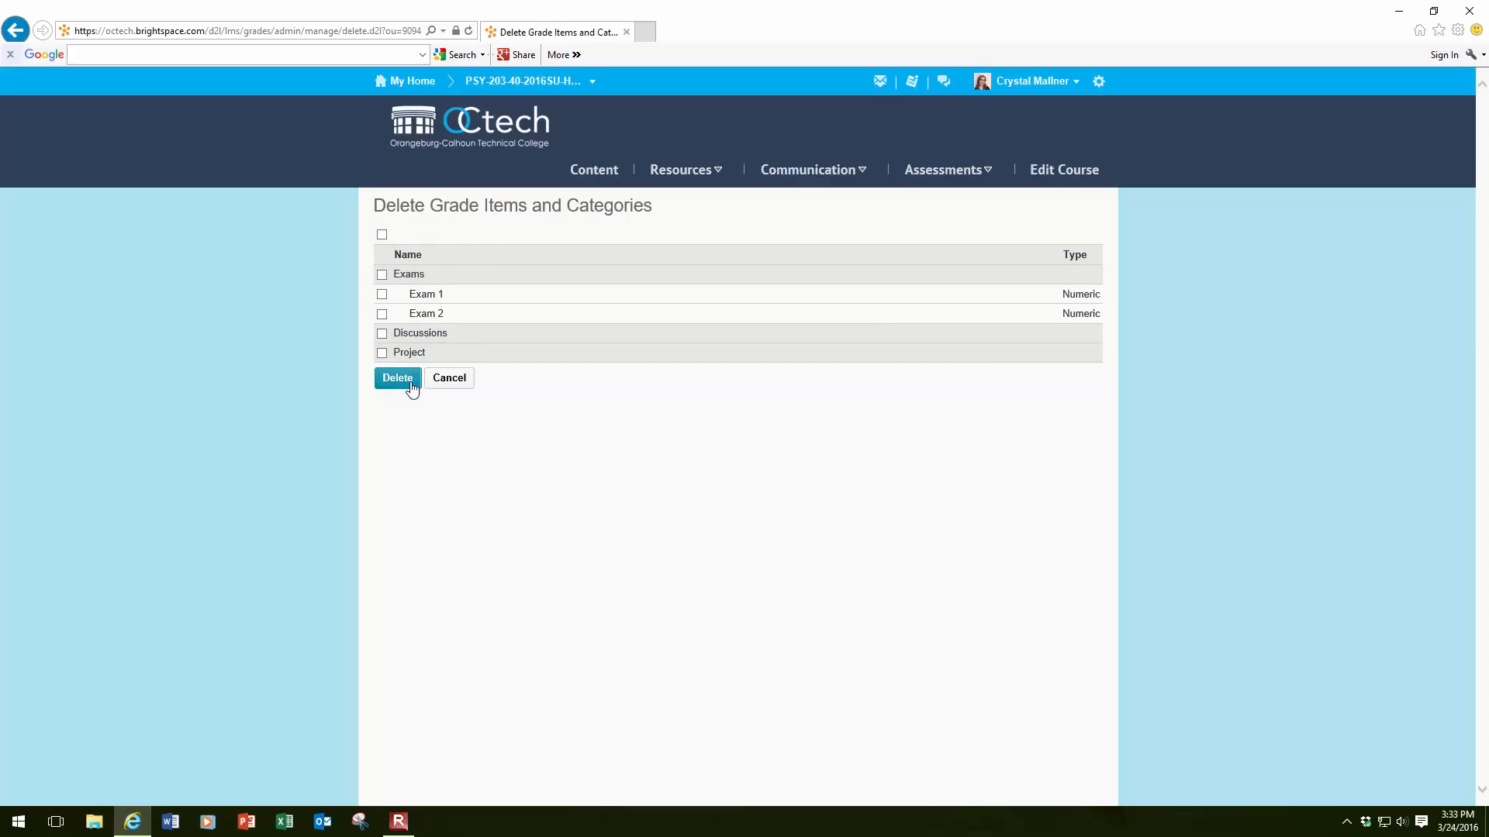
left_click(380, 354)
left_click(397, 378)
left_click(635, 321)
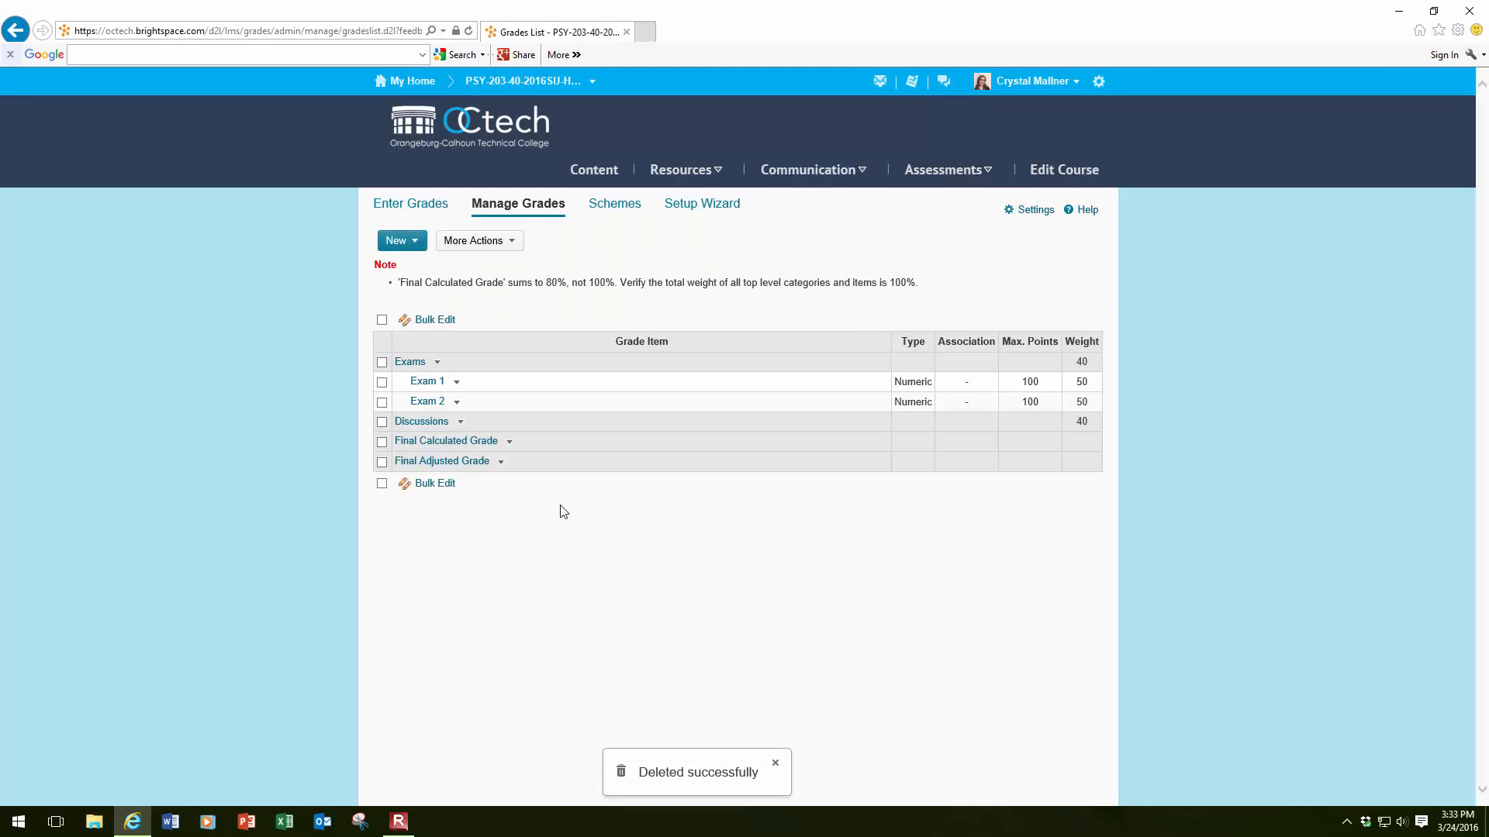
Reorder the gradebook so Discussions has sort order 1, ahead of Exams, and save the order
left_click(514, 241)
left_click(502, 276)
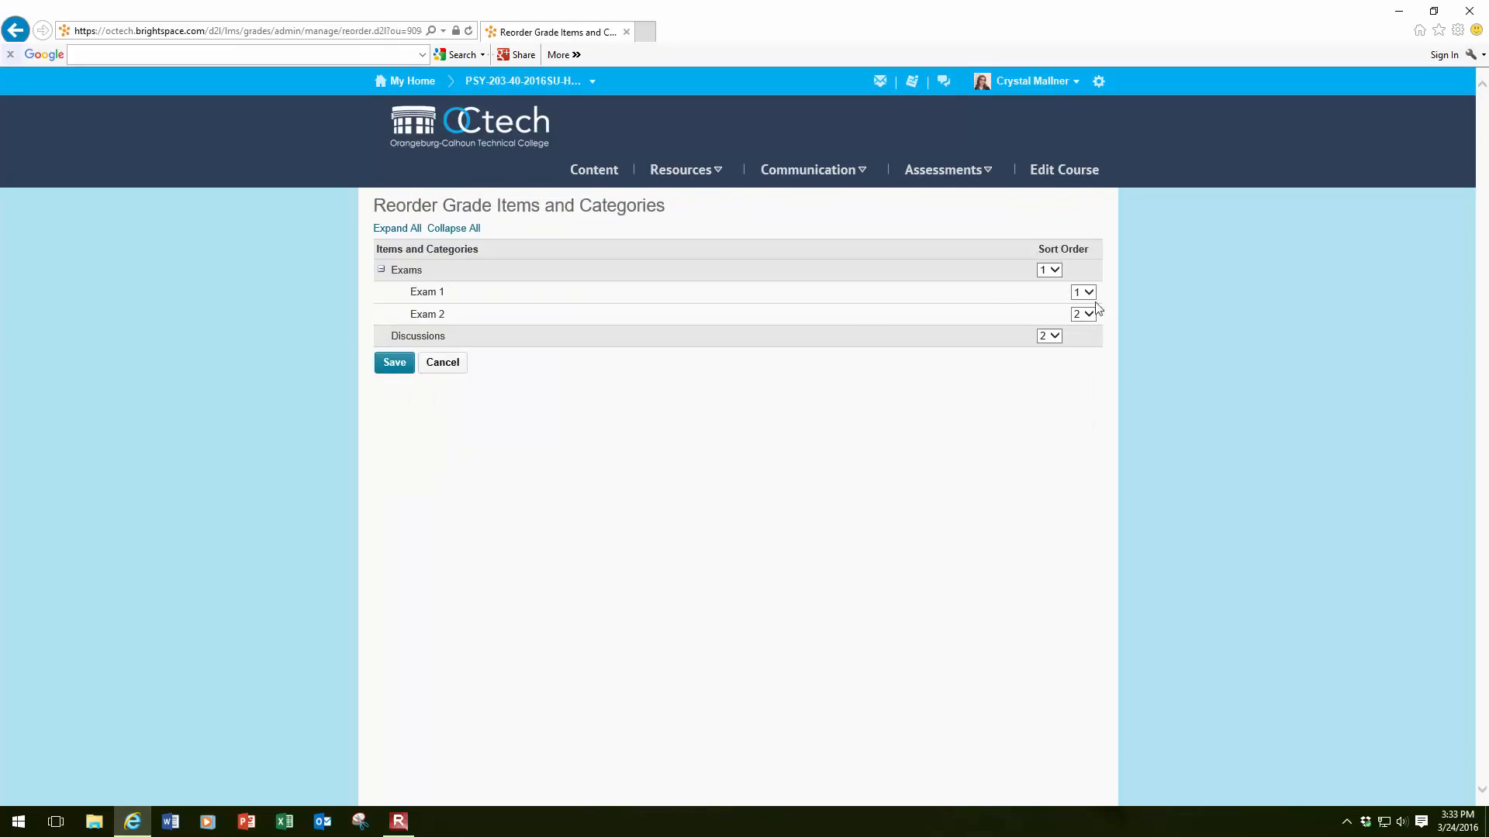
left_click(1057, 340)
left_click(1050, 322)
left_click(396, 368)
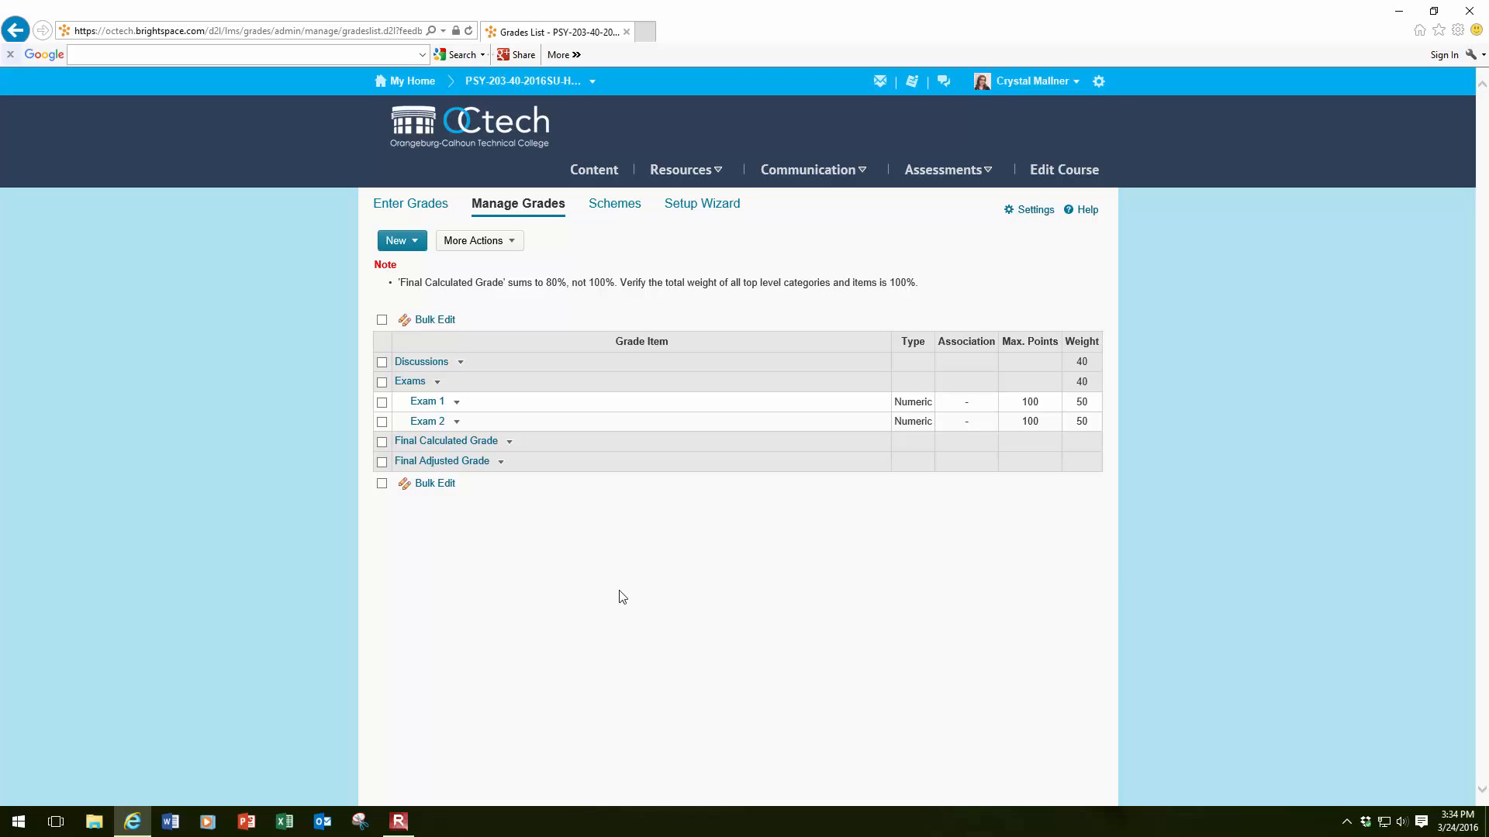
Try the specific date range visibility for Exam 1, ending with the grade item set to always visible
left_click(458, 405)
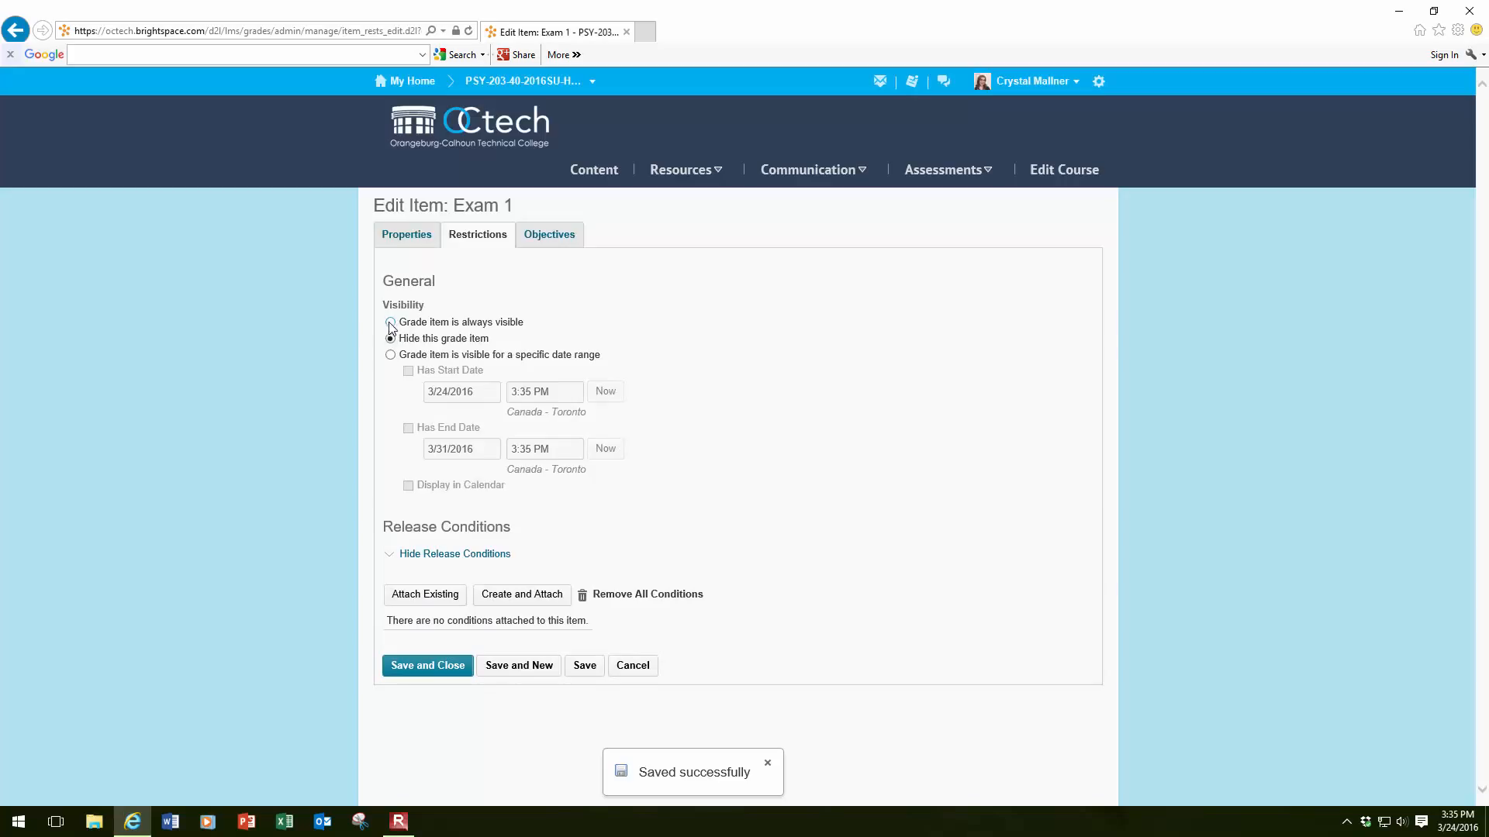
left_click(390, 322)
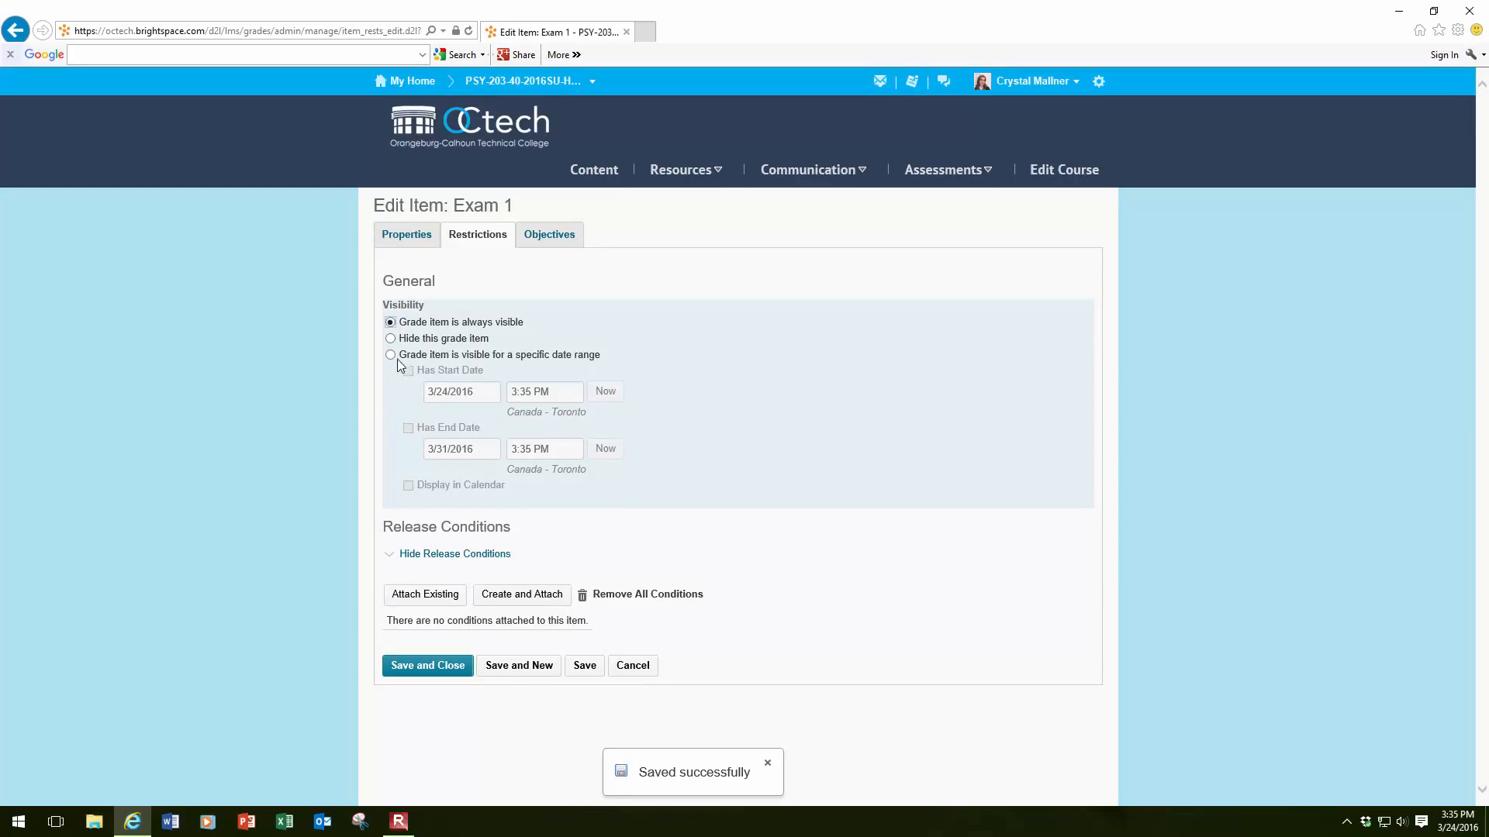
left_click(390, 355)
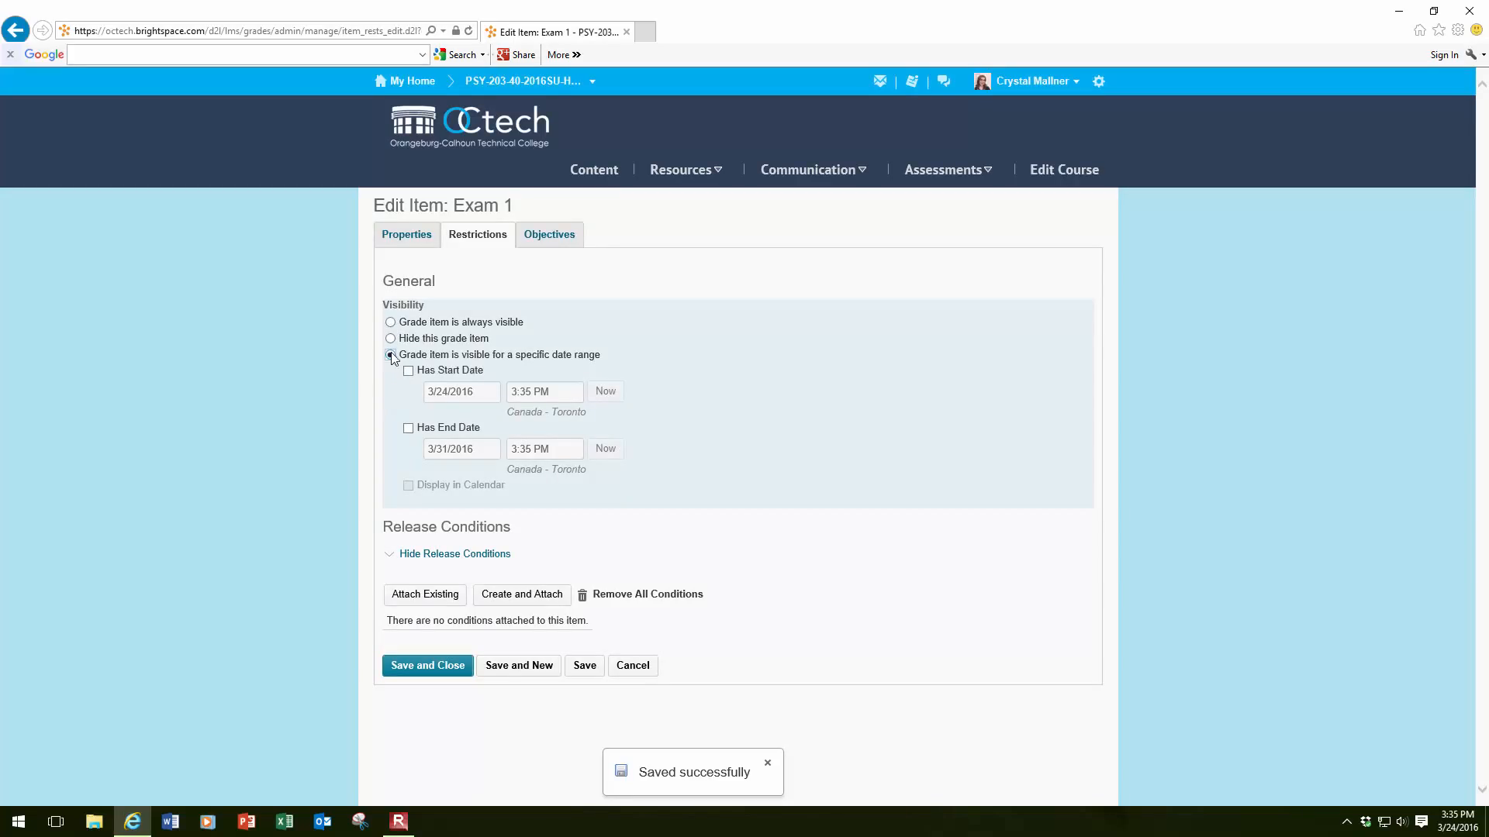
left_click(390, 322)
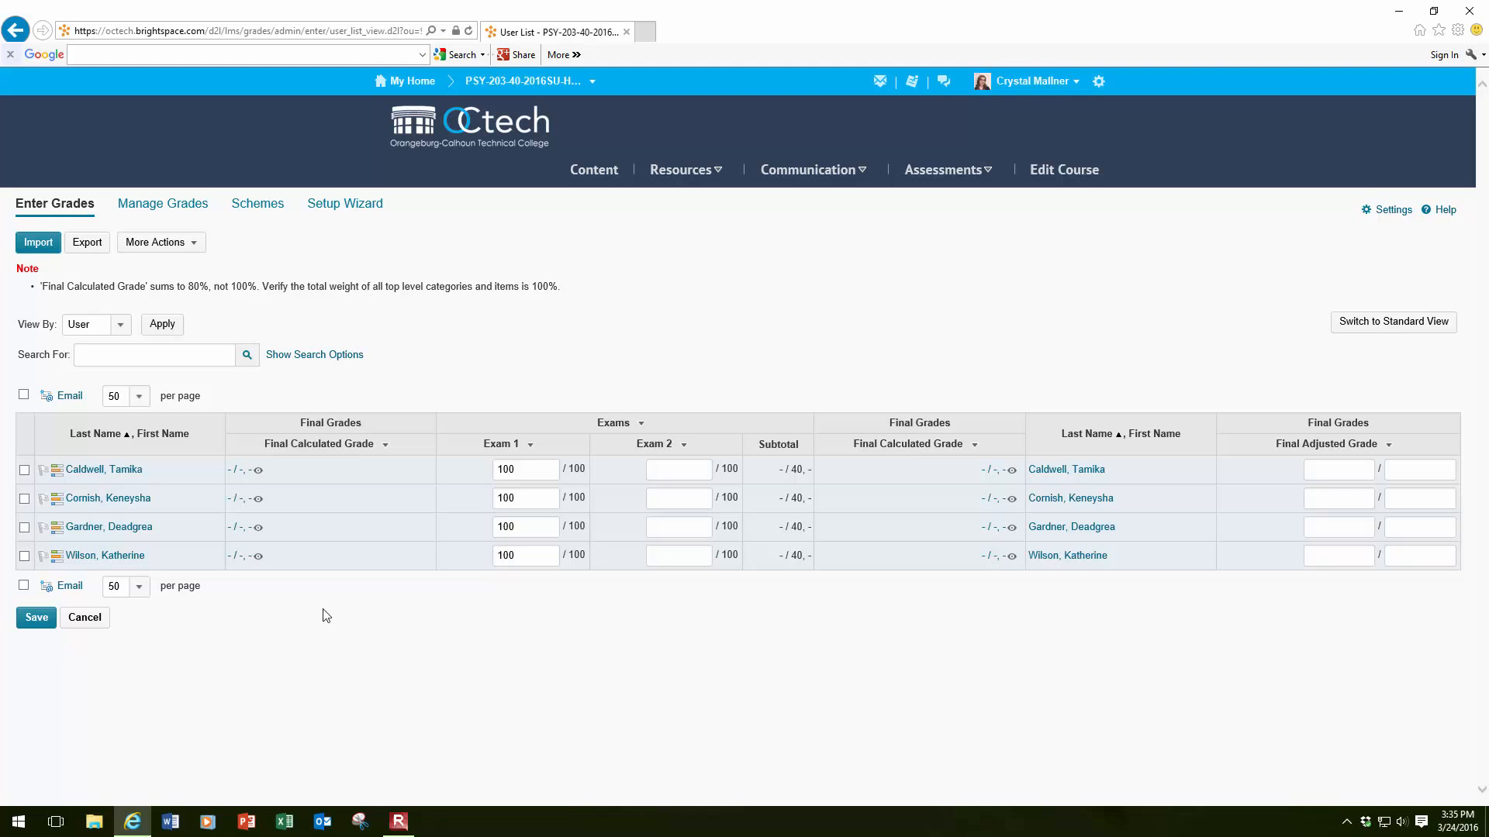
Save the Exam 1 grades of 100 for all four students
left_click(44, 621)
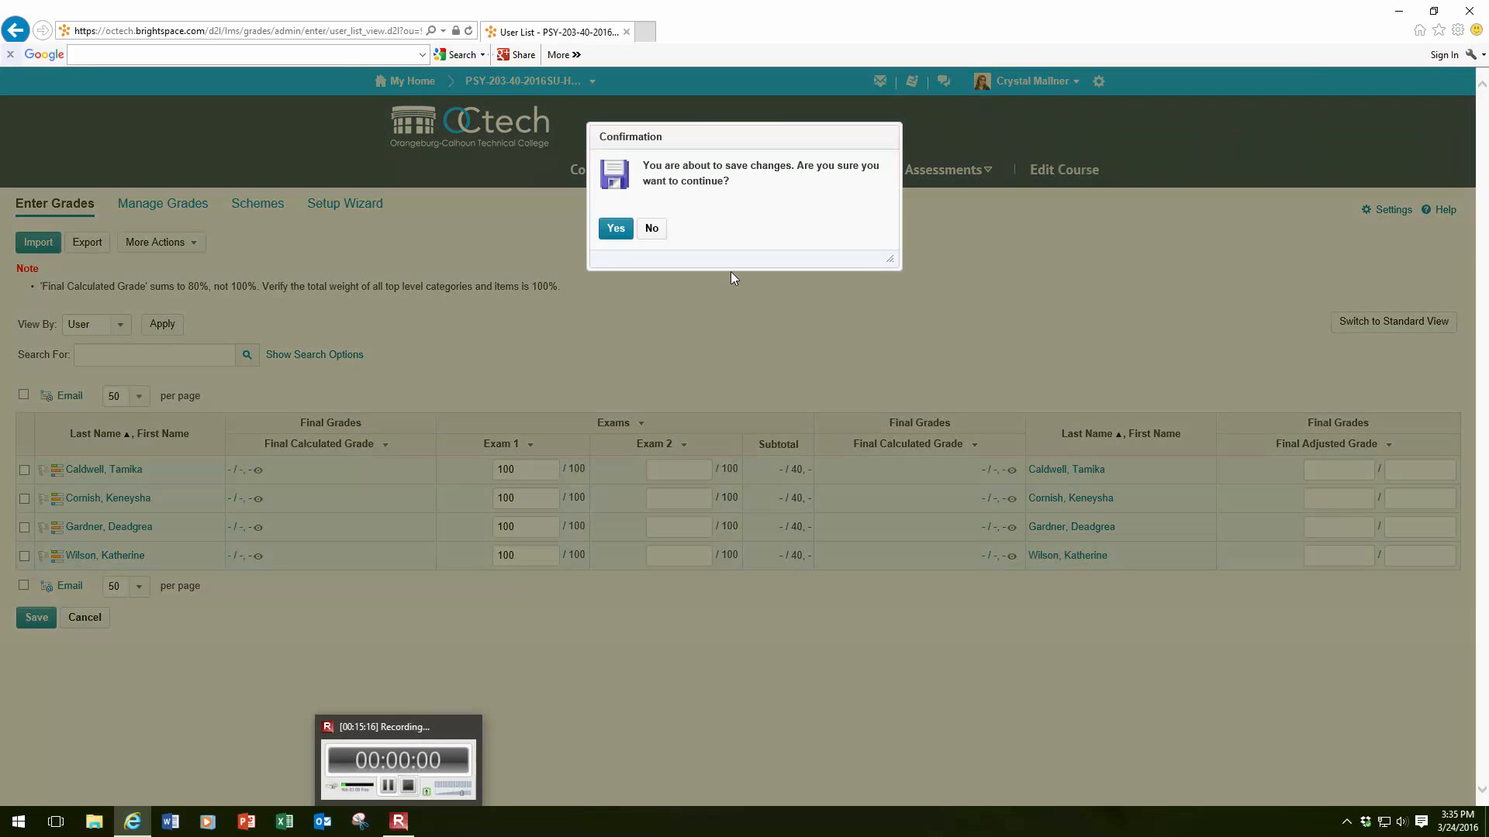
left_click(616, 228)
Clear the Exam 1 grades of all four students and save the changes
key("BackSpace")
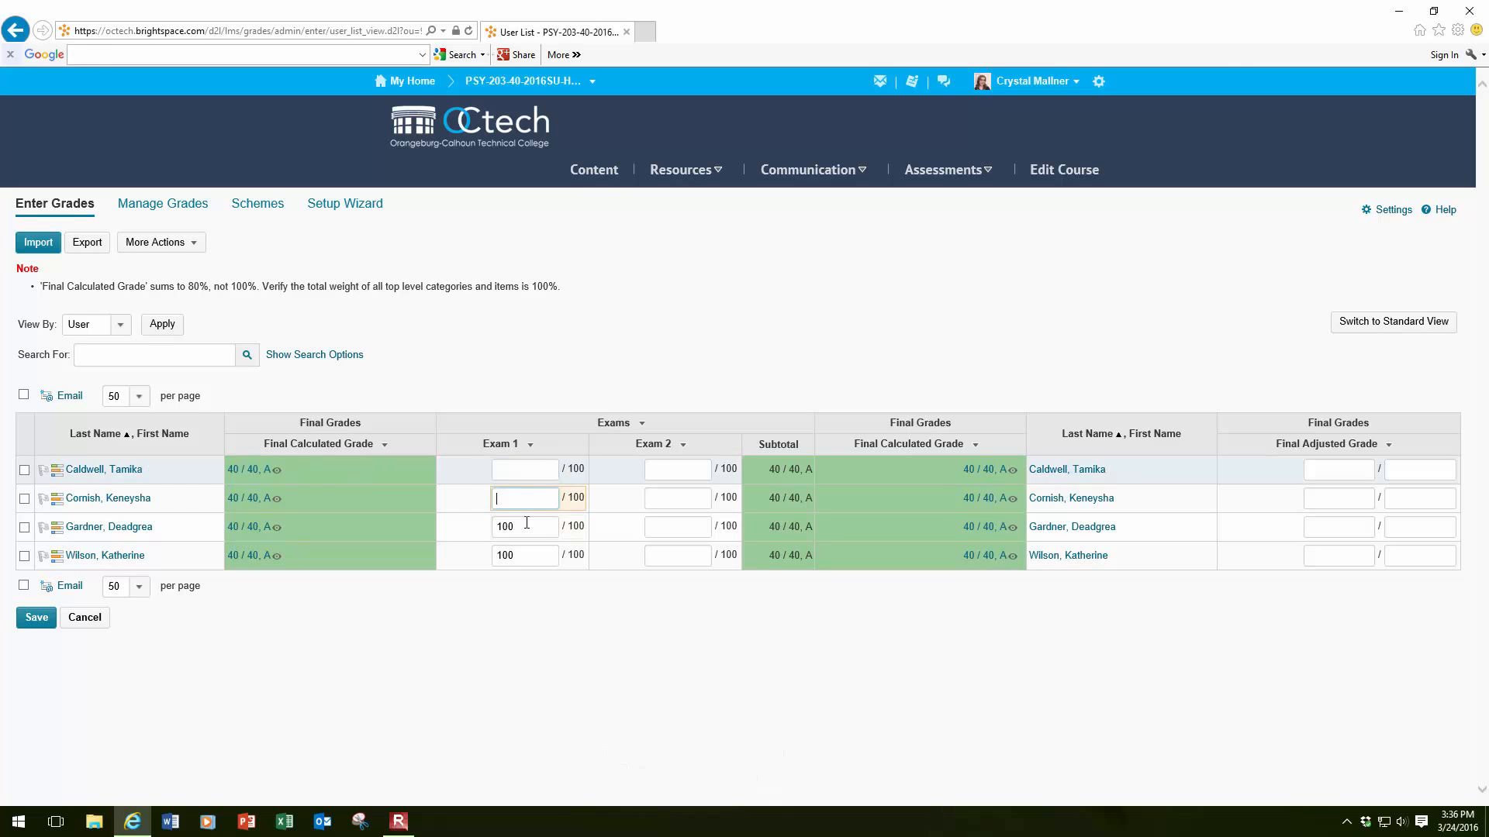
key("Tab")
key("BackSpace")
key("Tab")
key("BackSpace")
left_click(36, 618)
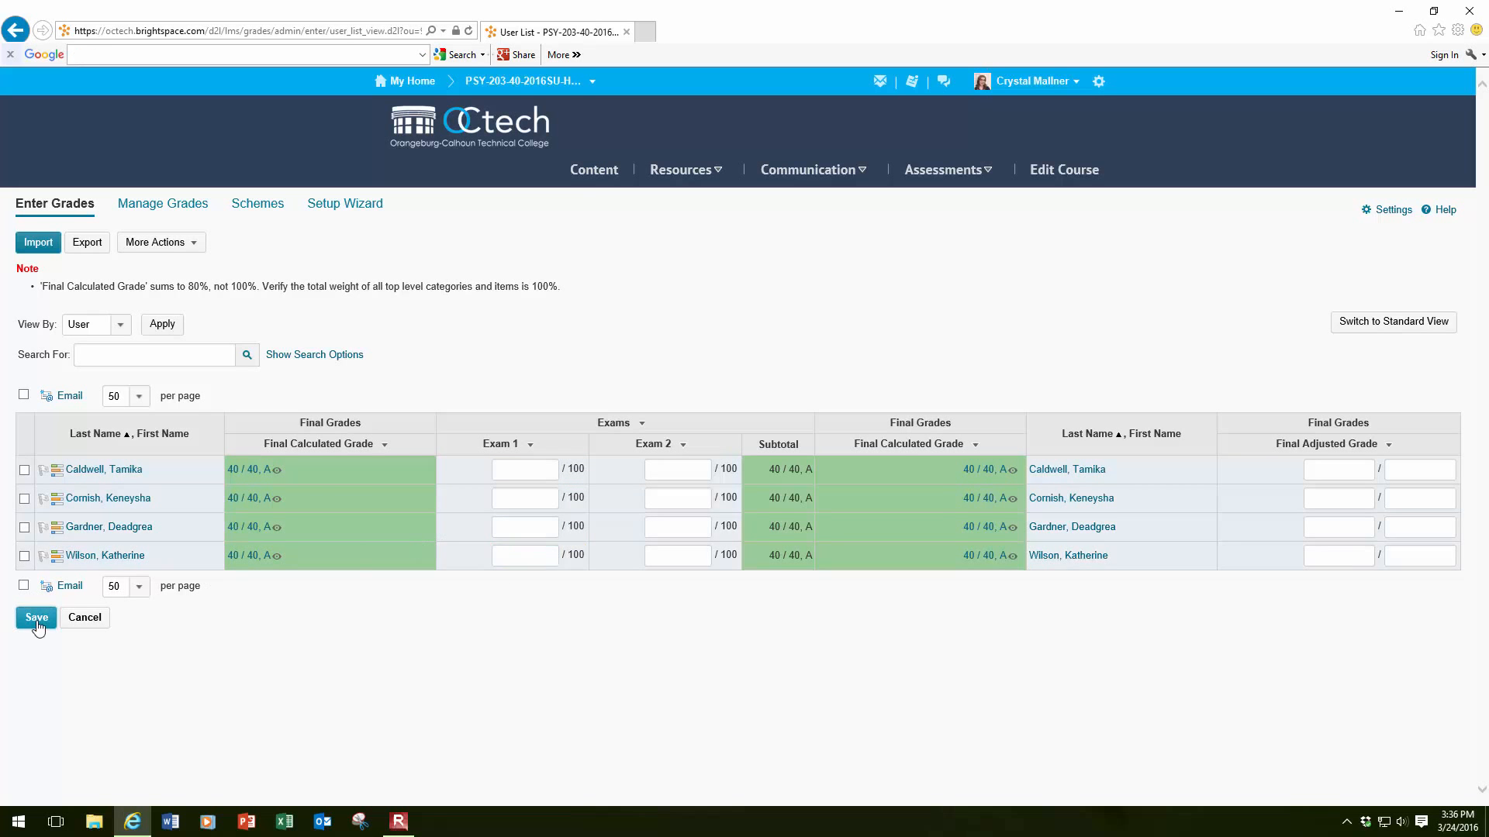
left_click(615, 228)
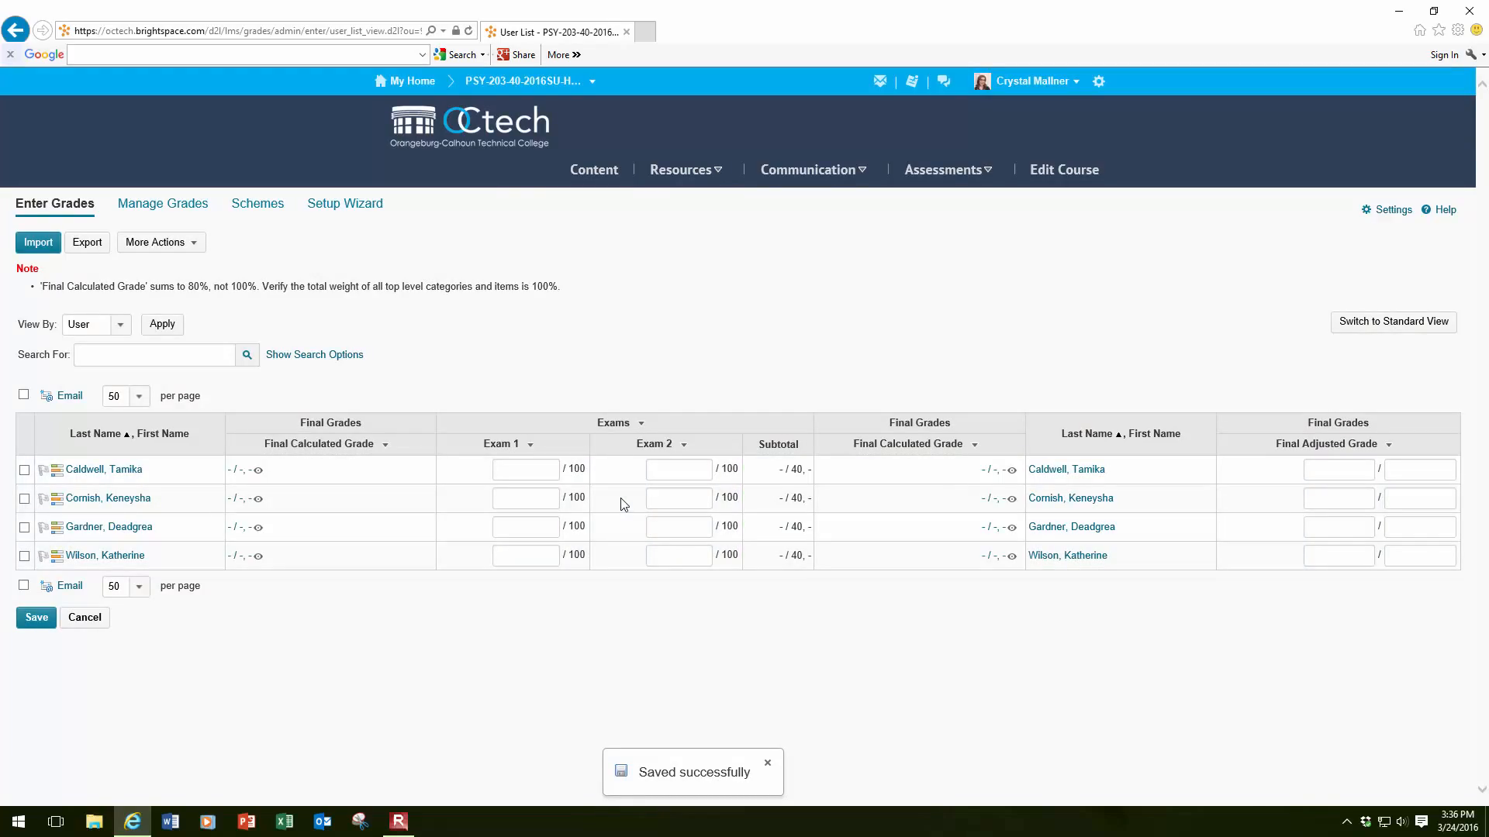
Display the grades in Standard View and return to Spreadsheet View
left_click(1393, 320)
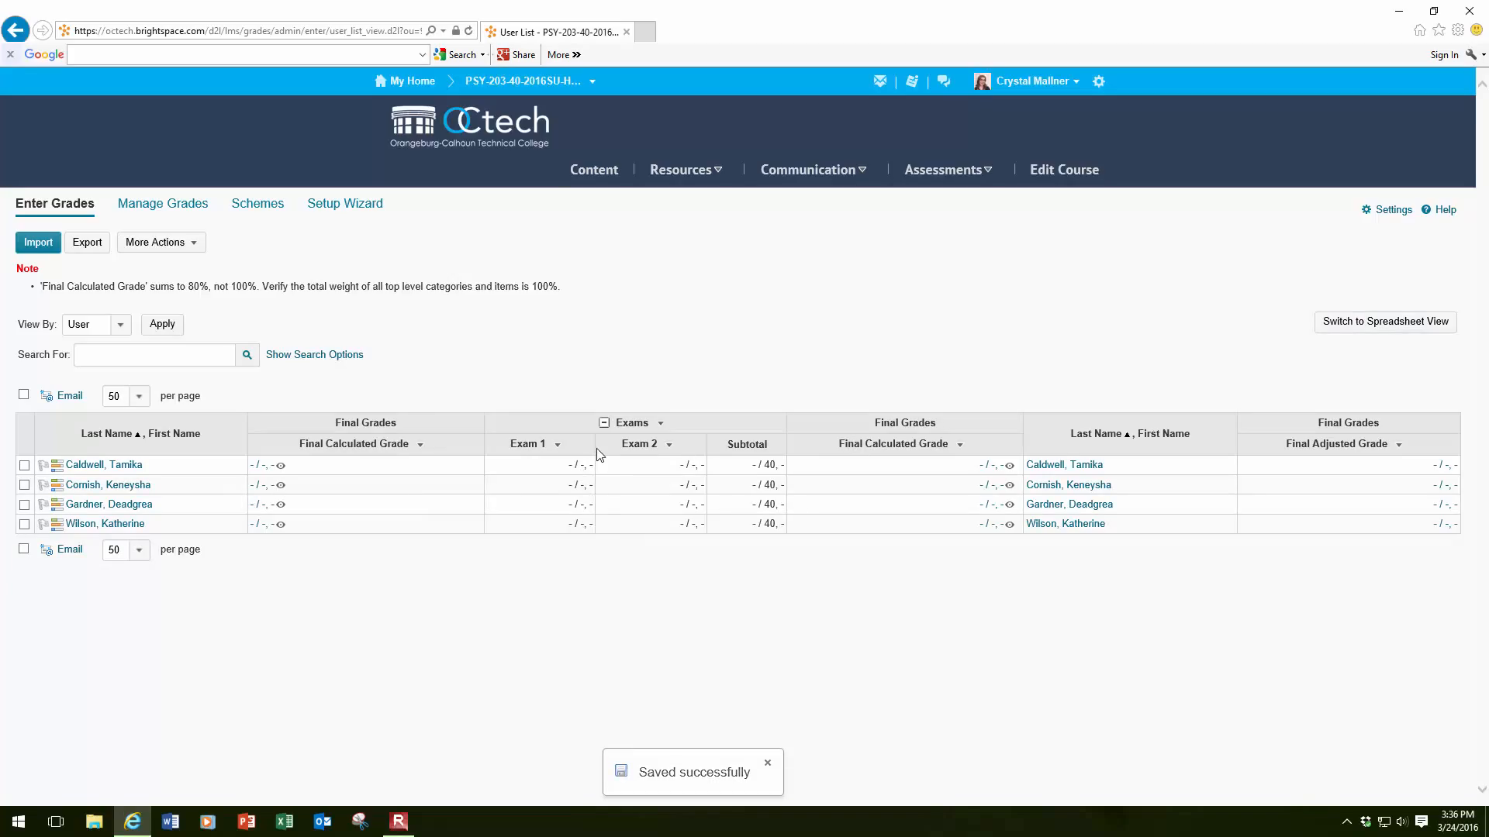
left_click(1349, 325)
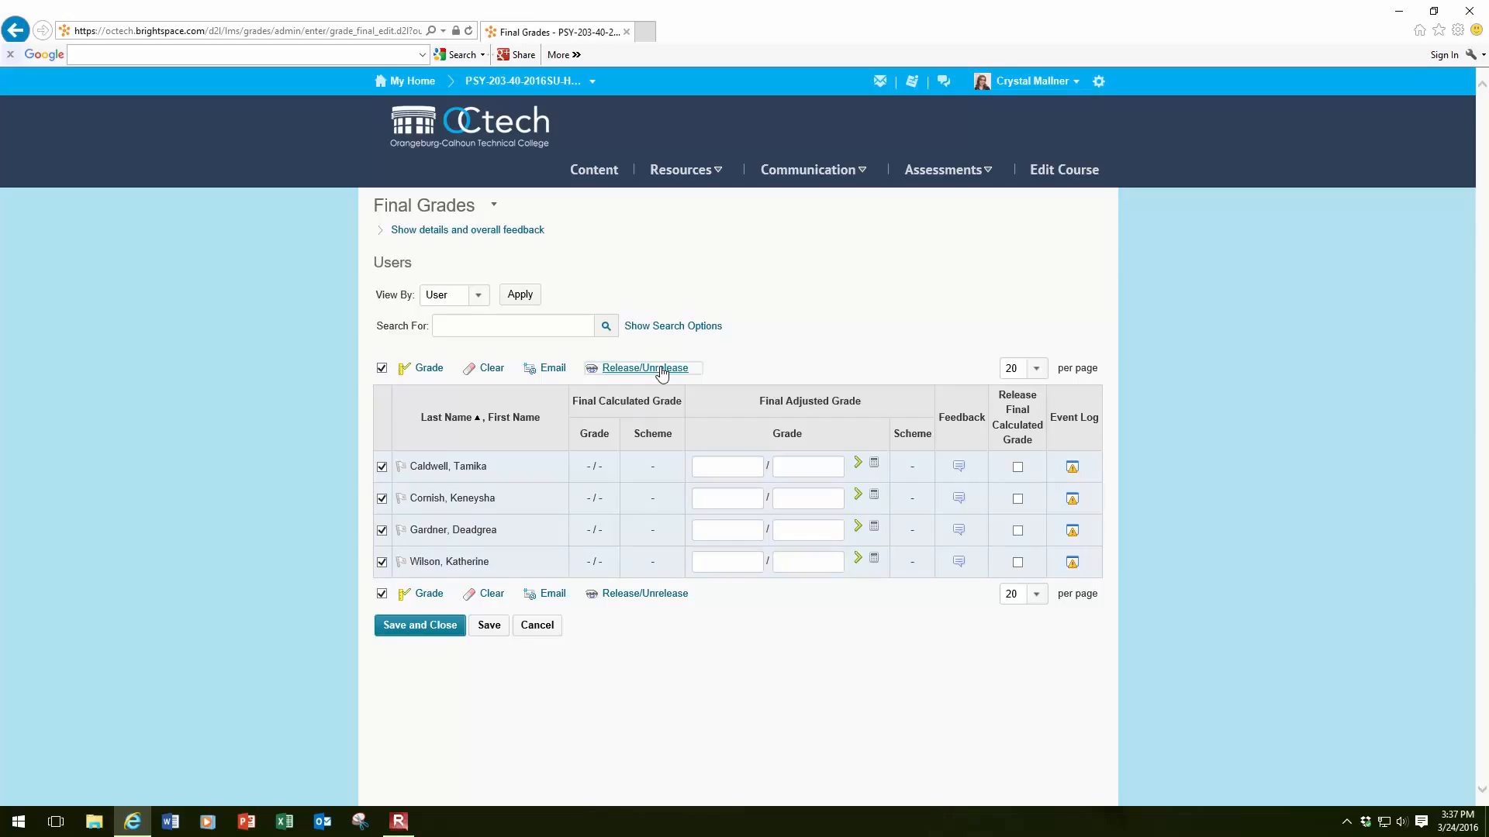
Release the final calculated grade for all selected students, then save and close the Final Grades page
left_click(662, 373)
left_click(444, 625)
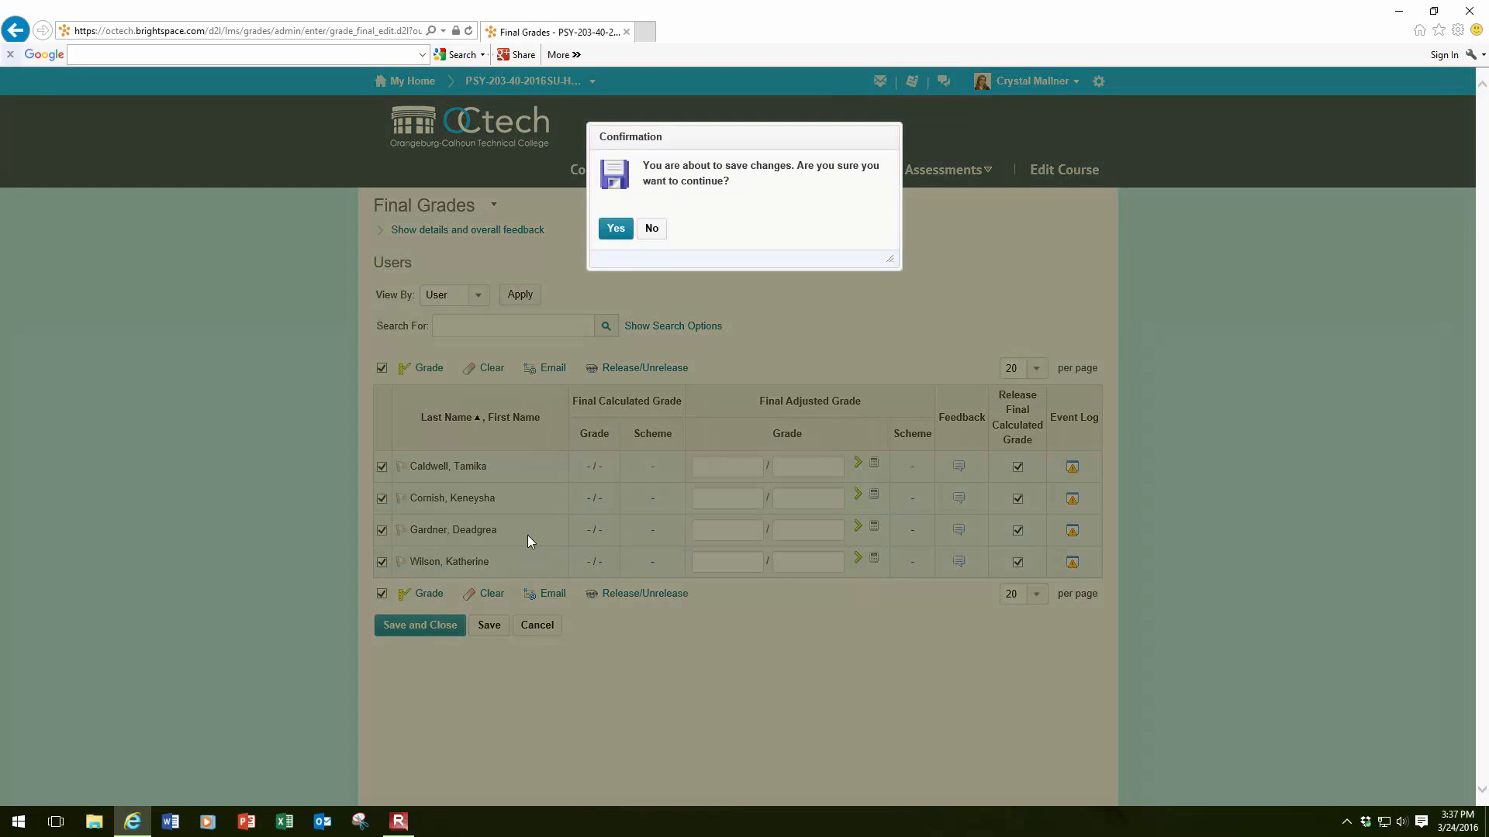
left_click(615, 228)
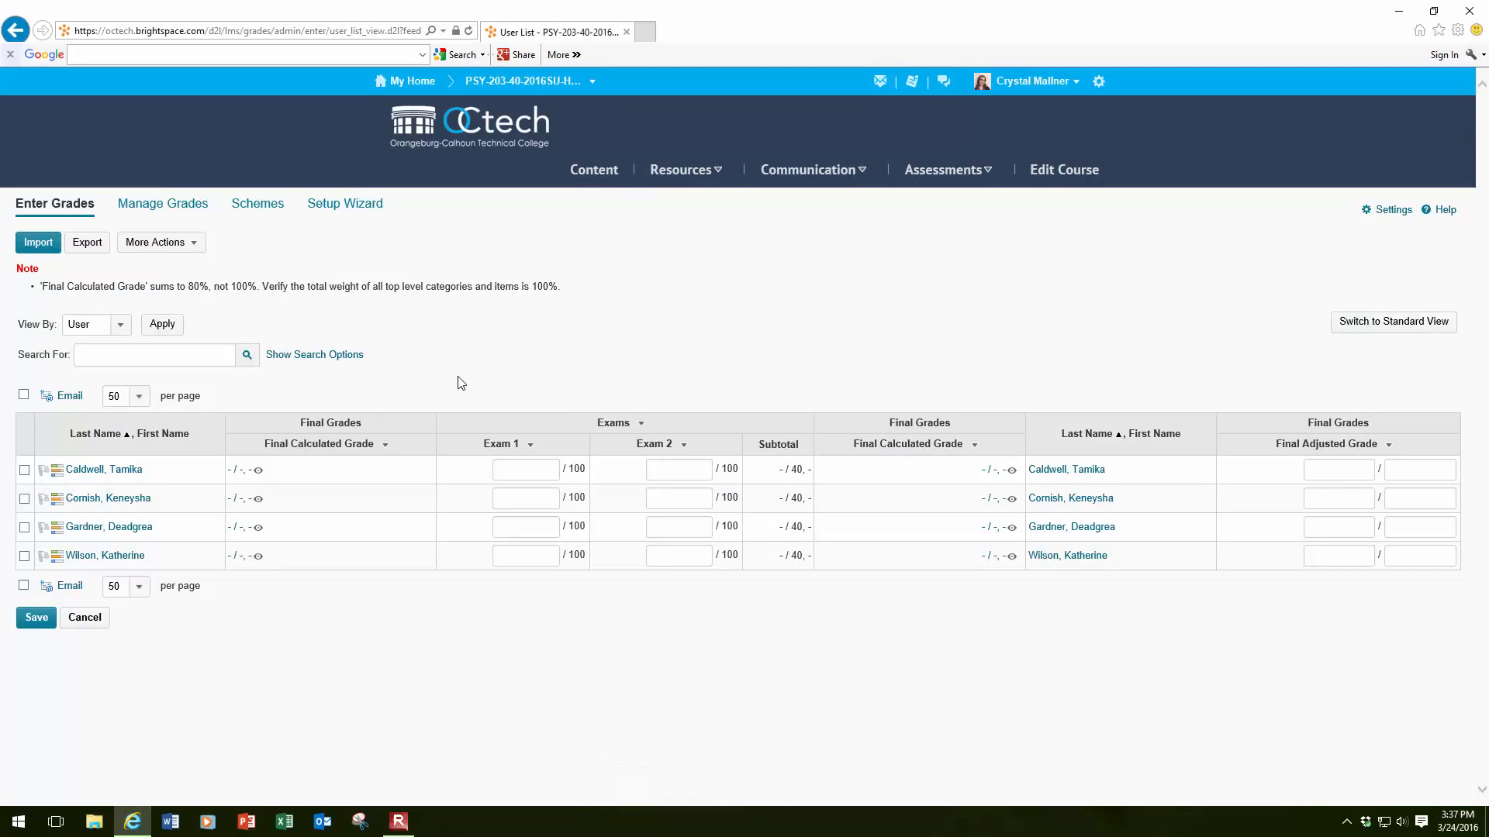
Review the first student's individual grade page, step through the remaining students' pages, and return to the grades list without saving
left_click(134, 474)
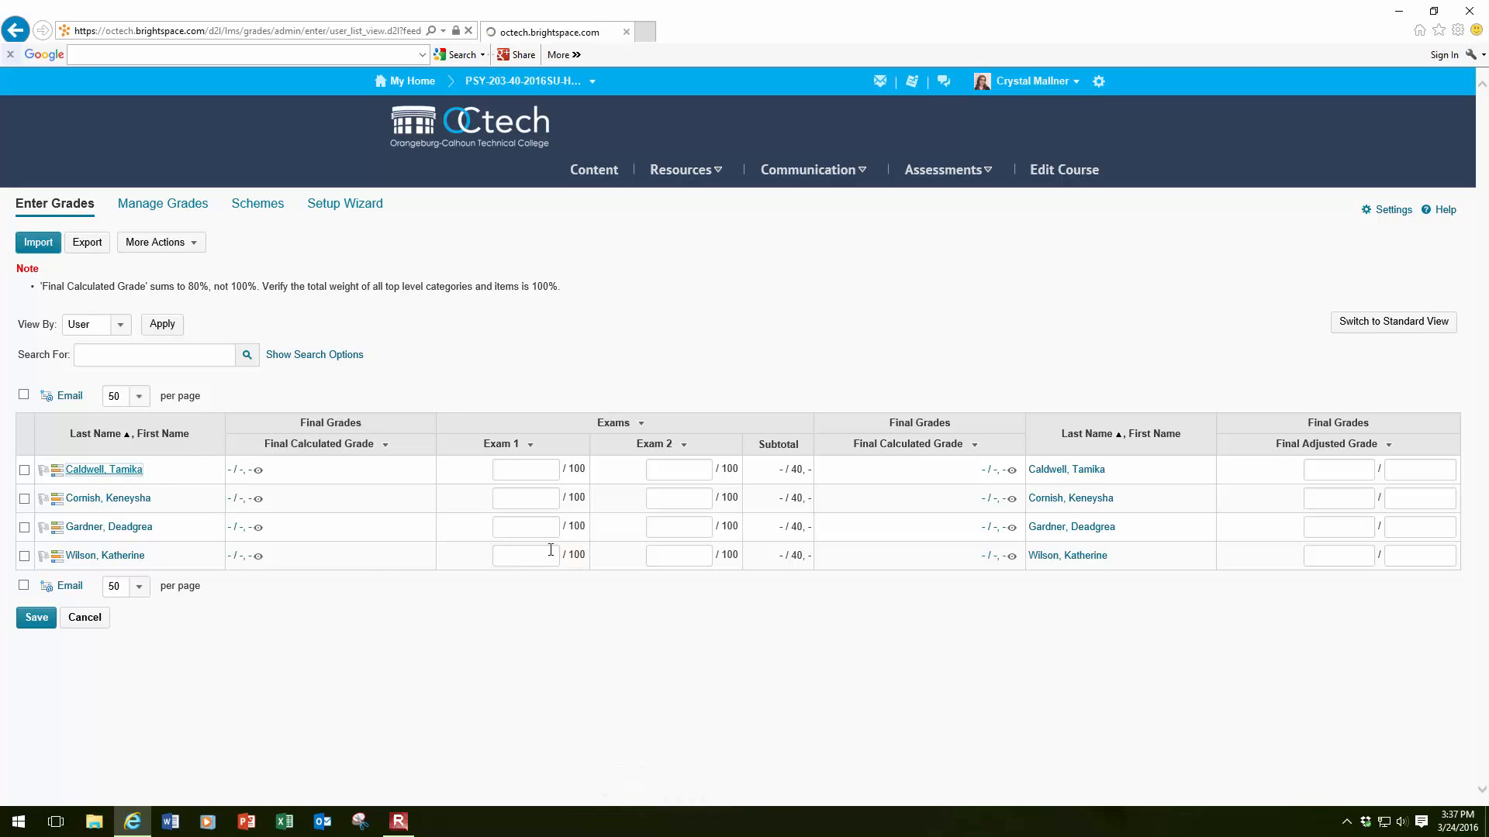
scroll(621, 518, "down", 3)
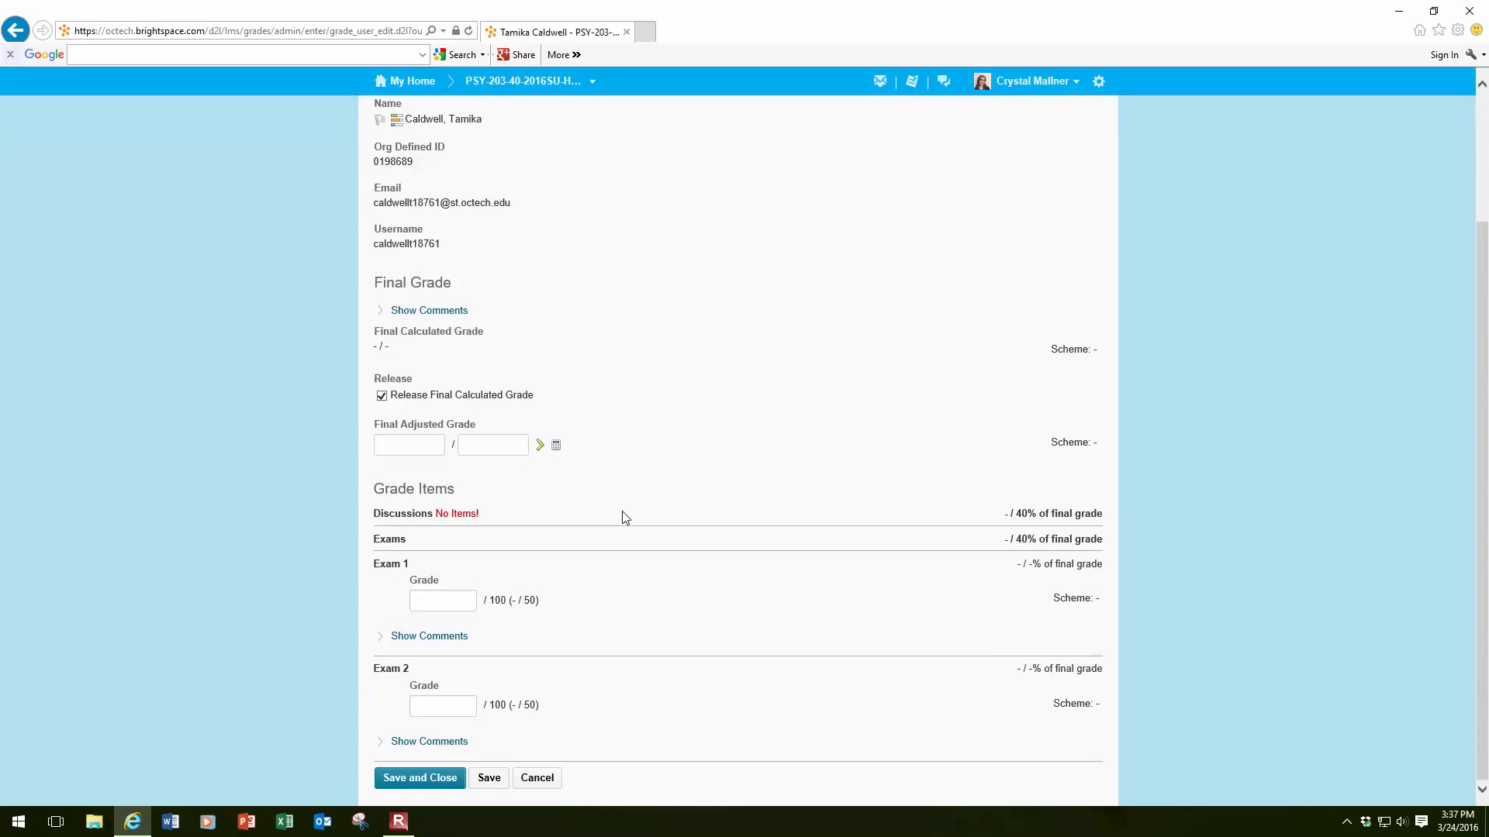
scroll(625, 518, "up", 3)
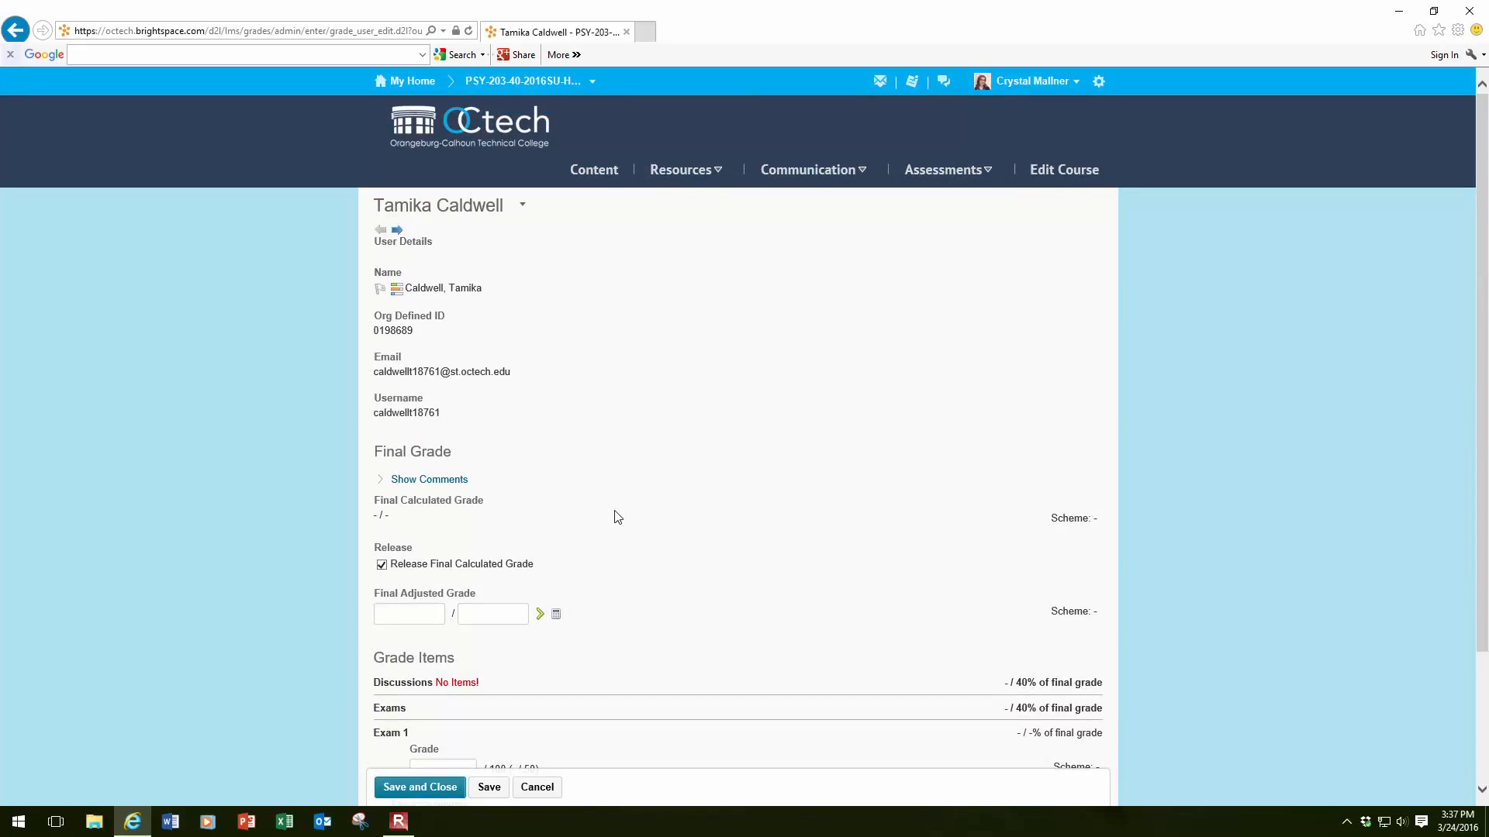
left_click(396, 230)
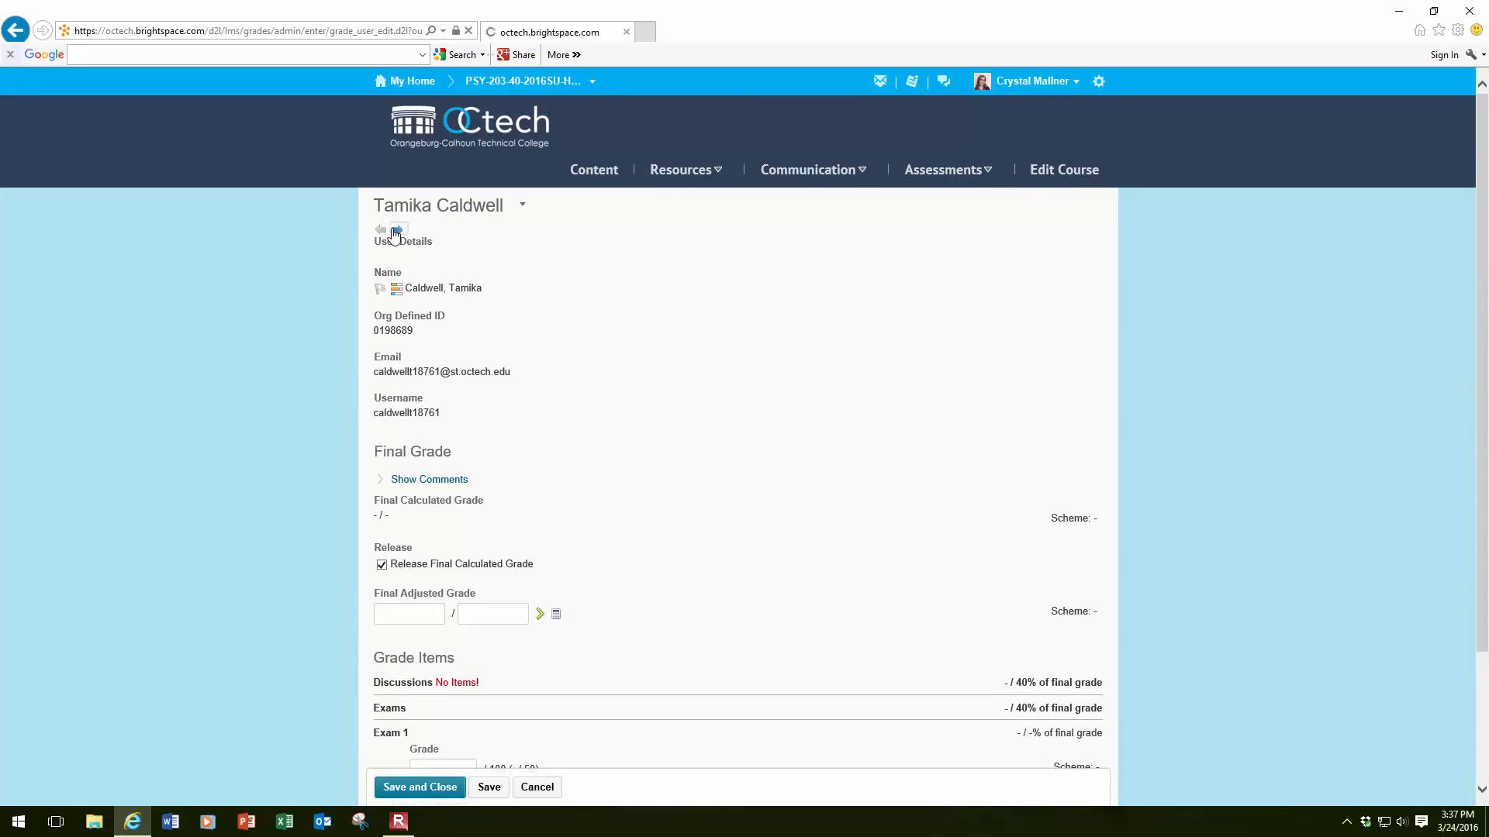
left_click(397, 231)
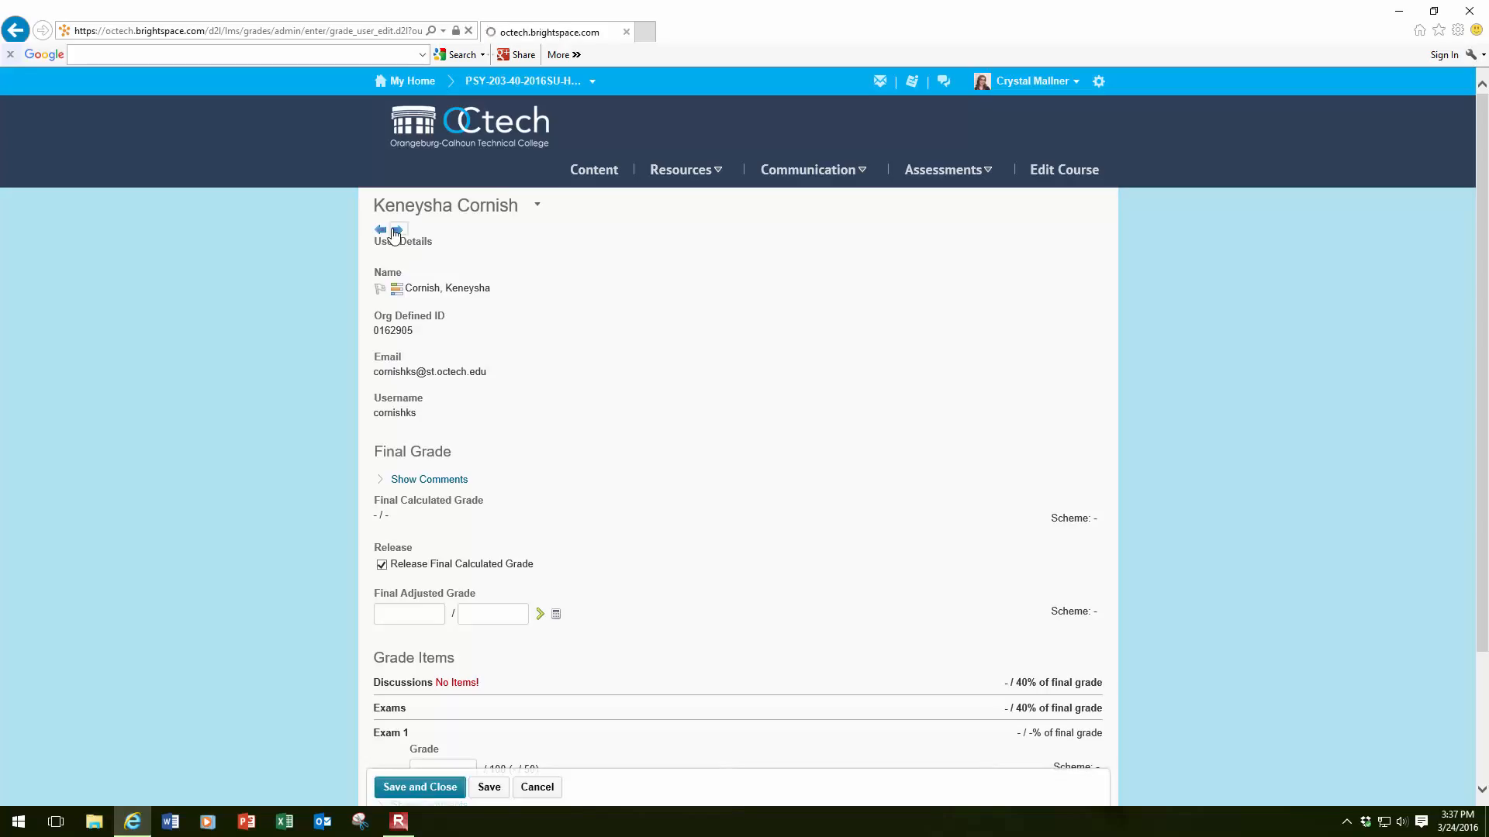
left_click(398, 230)
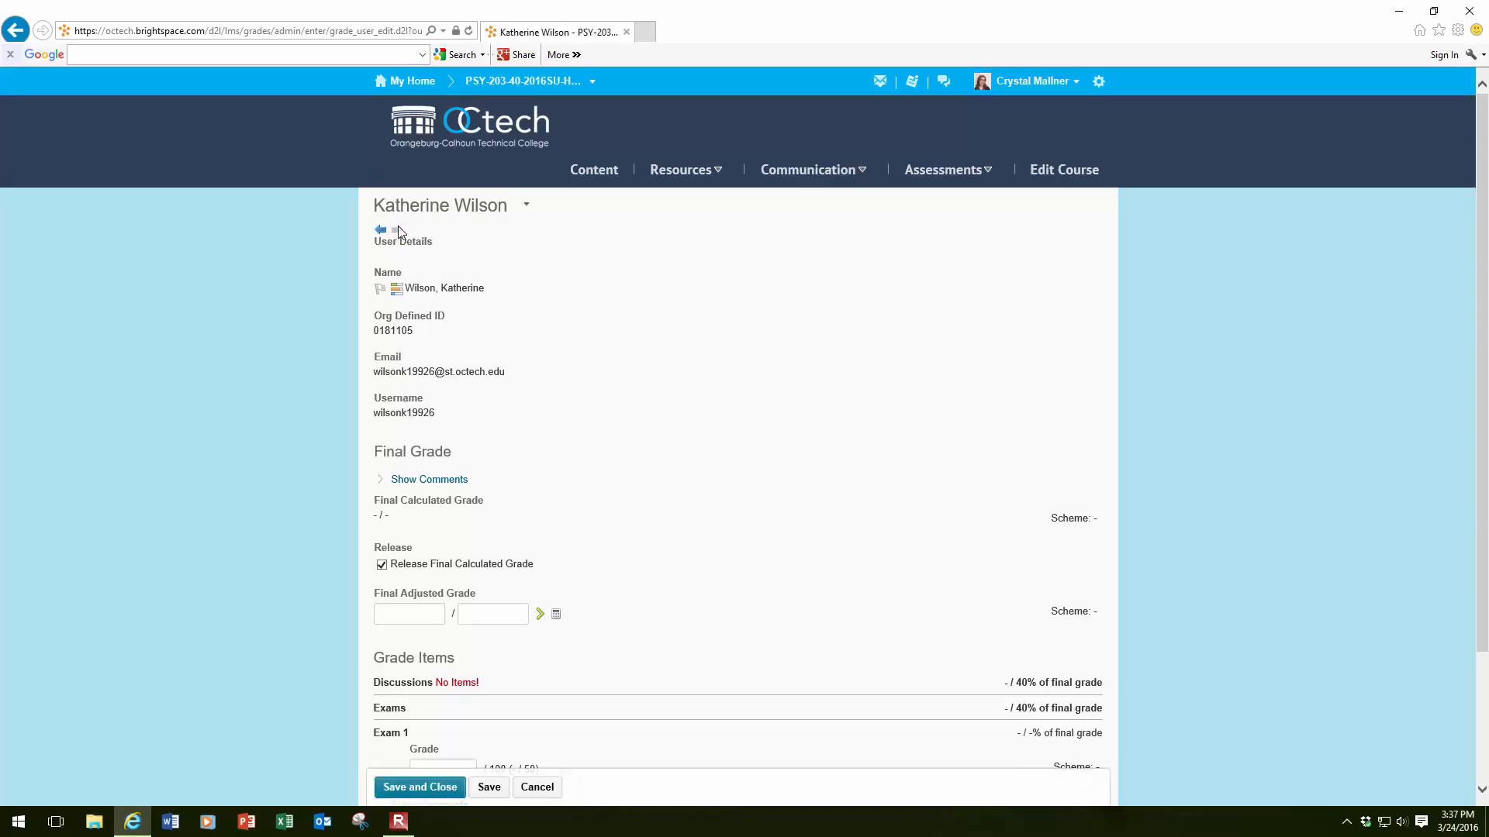
left_click(546, 789)
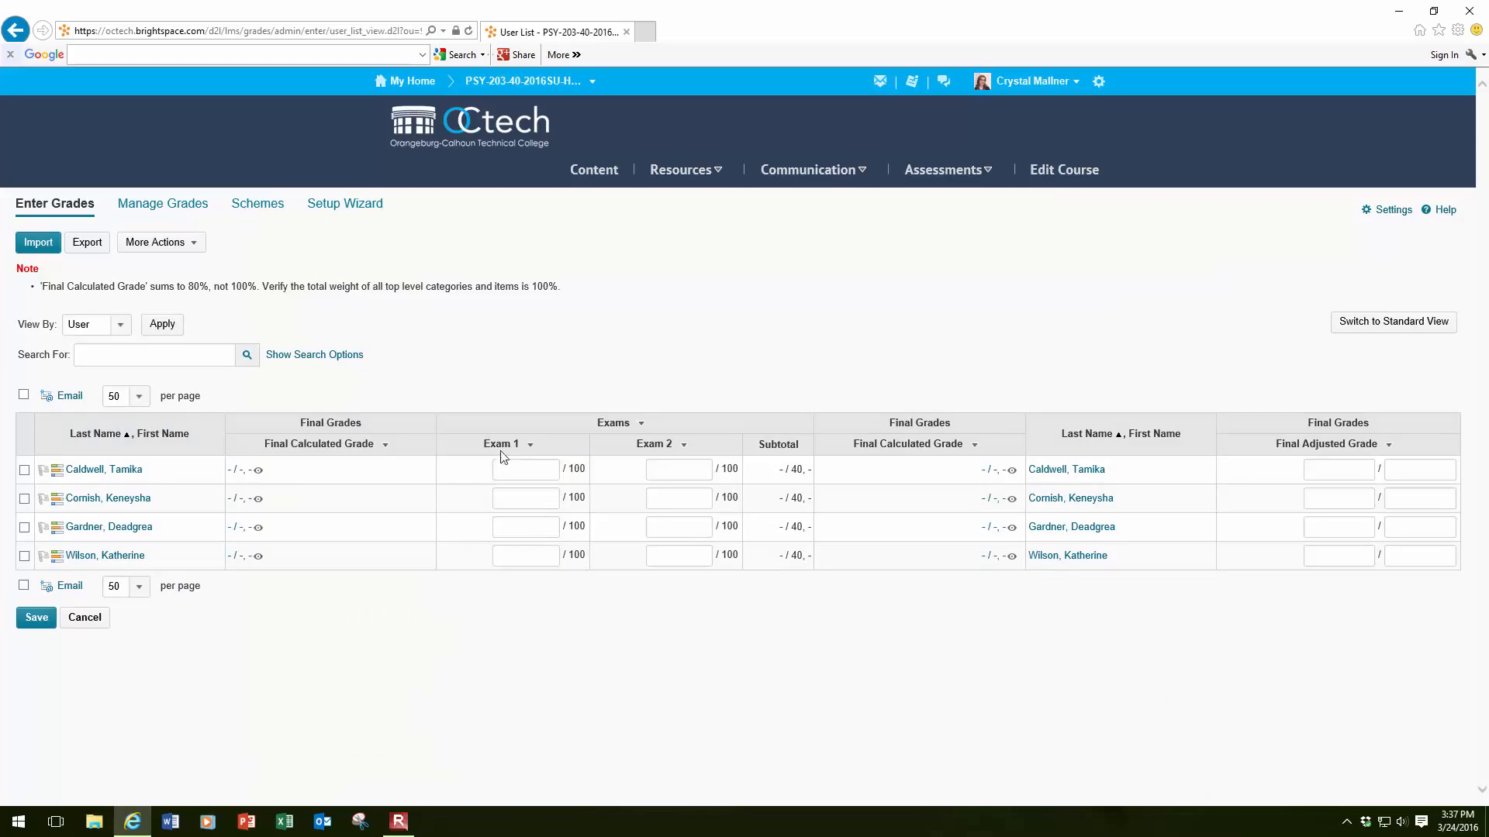
Open Grade All for Exam 1, examine its details, overall feedback area and student grade fields, and leave without saving
left_click(530, 446)
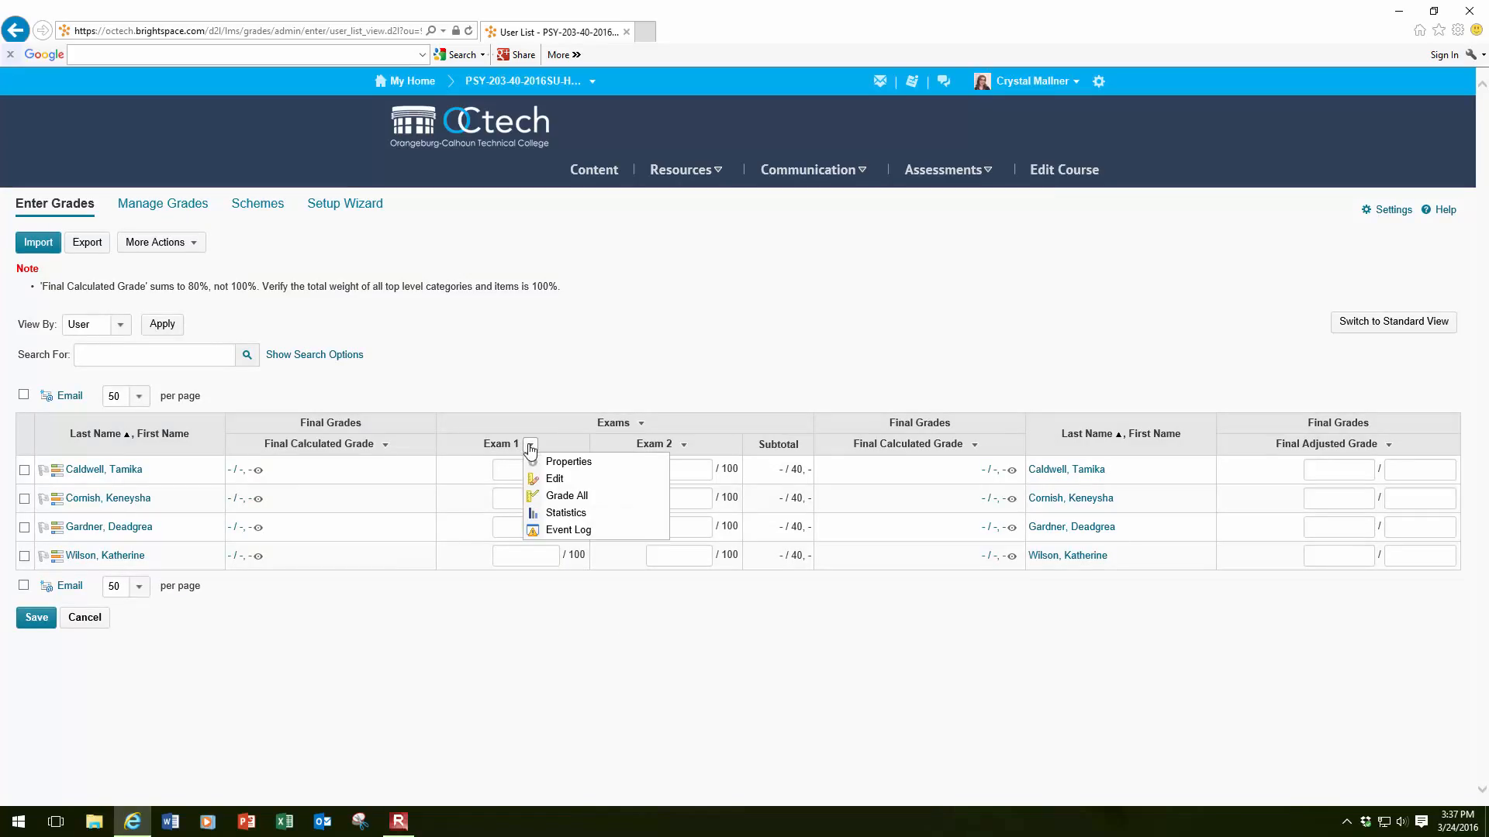
left_click(567, 497)
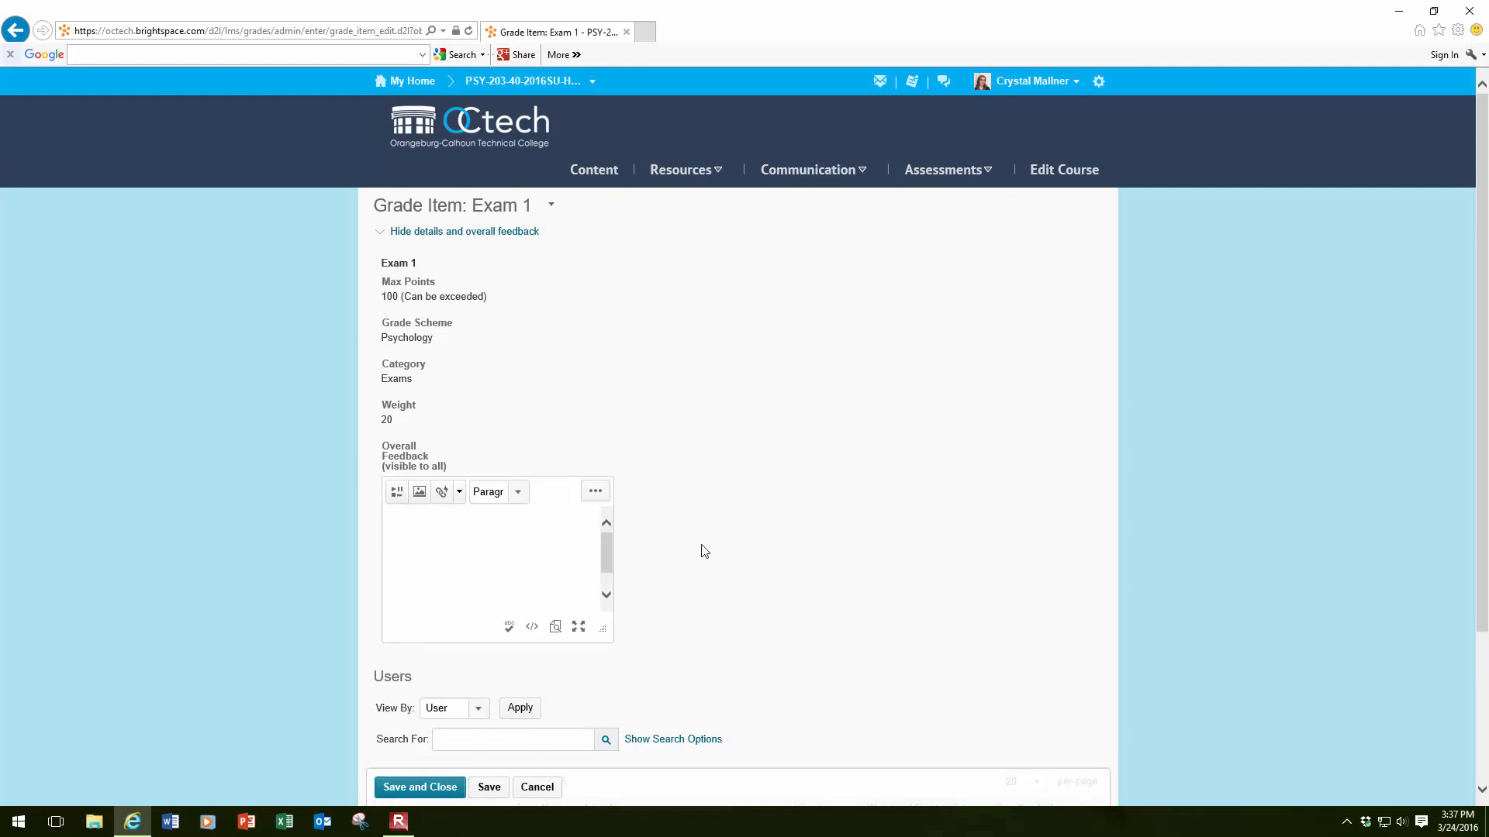
scroll(702, 549, "down", 3)
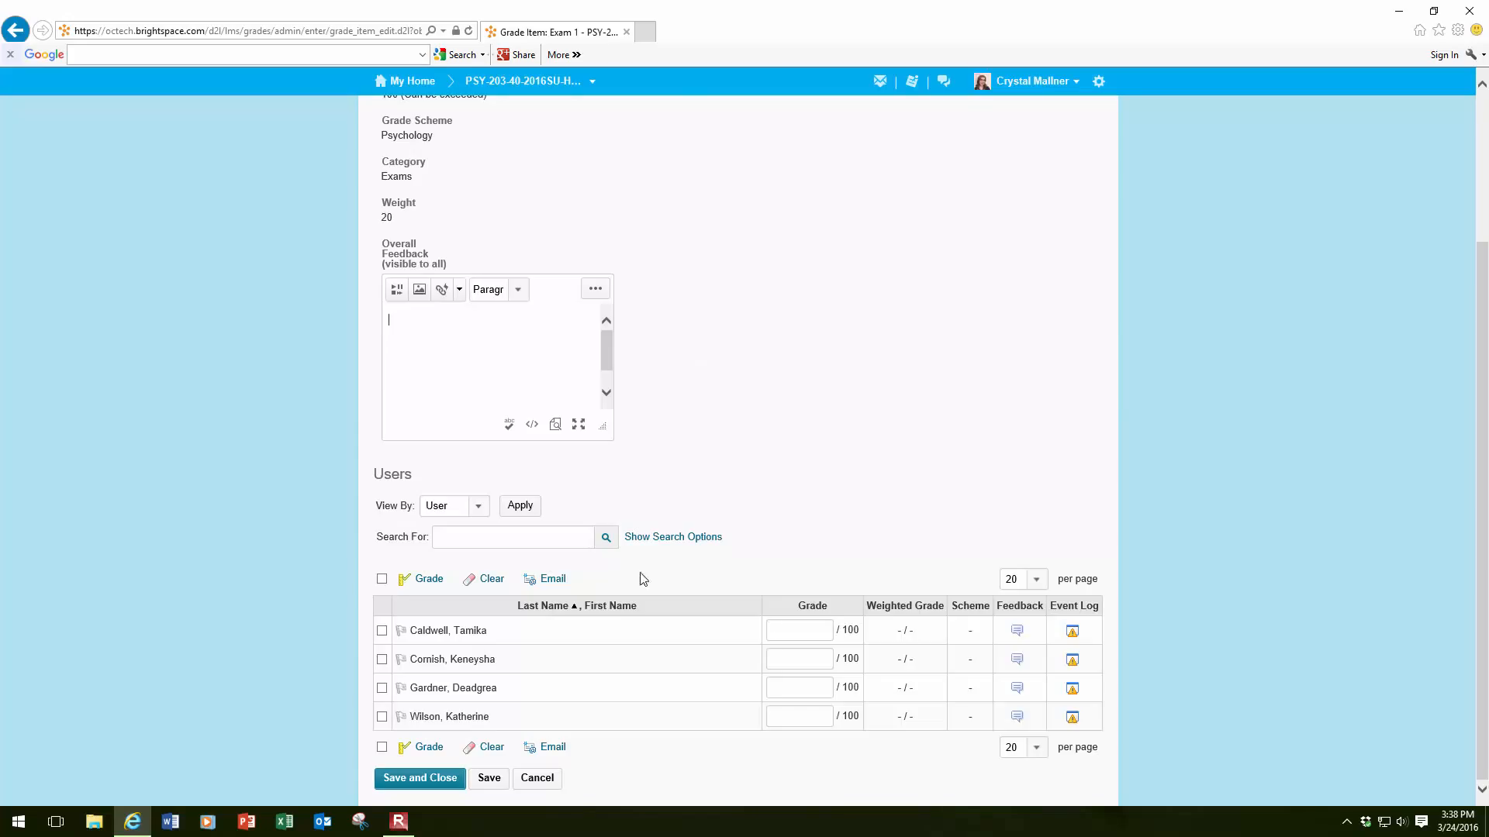
left_click(538, 780)
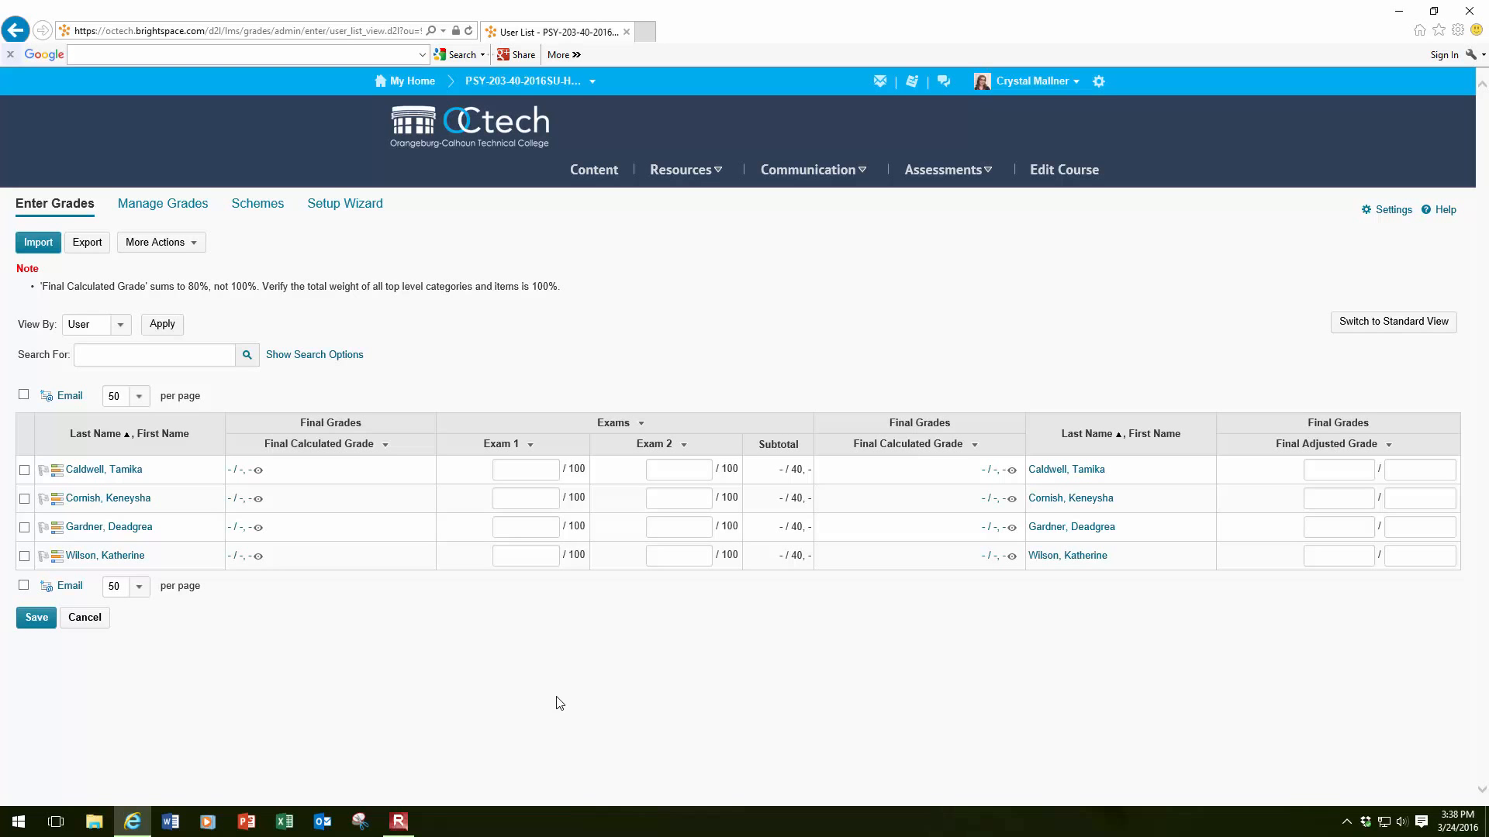
left_click(398, 821)
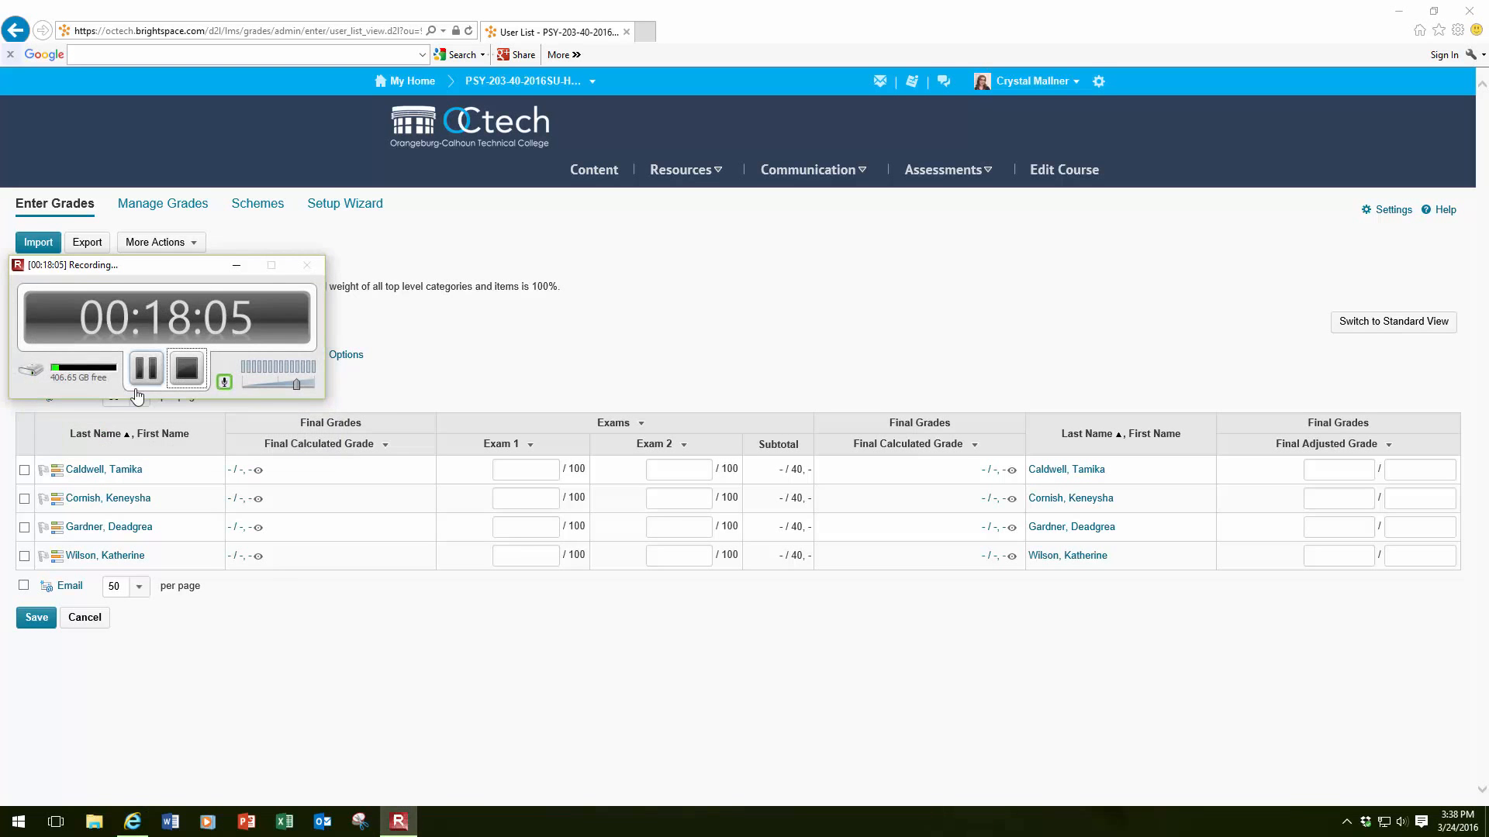
left_click(146, 369)
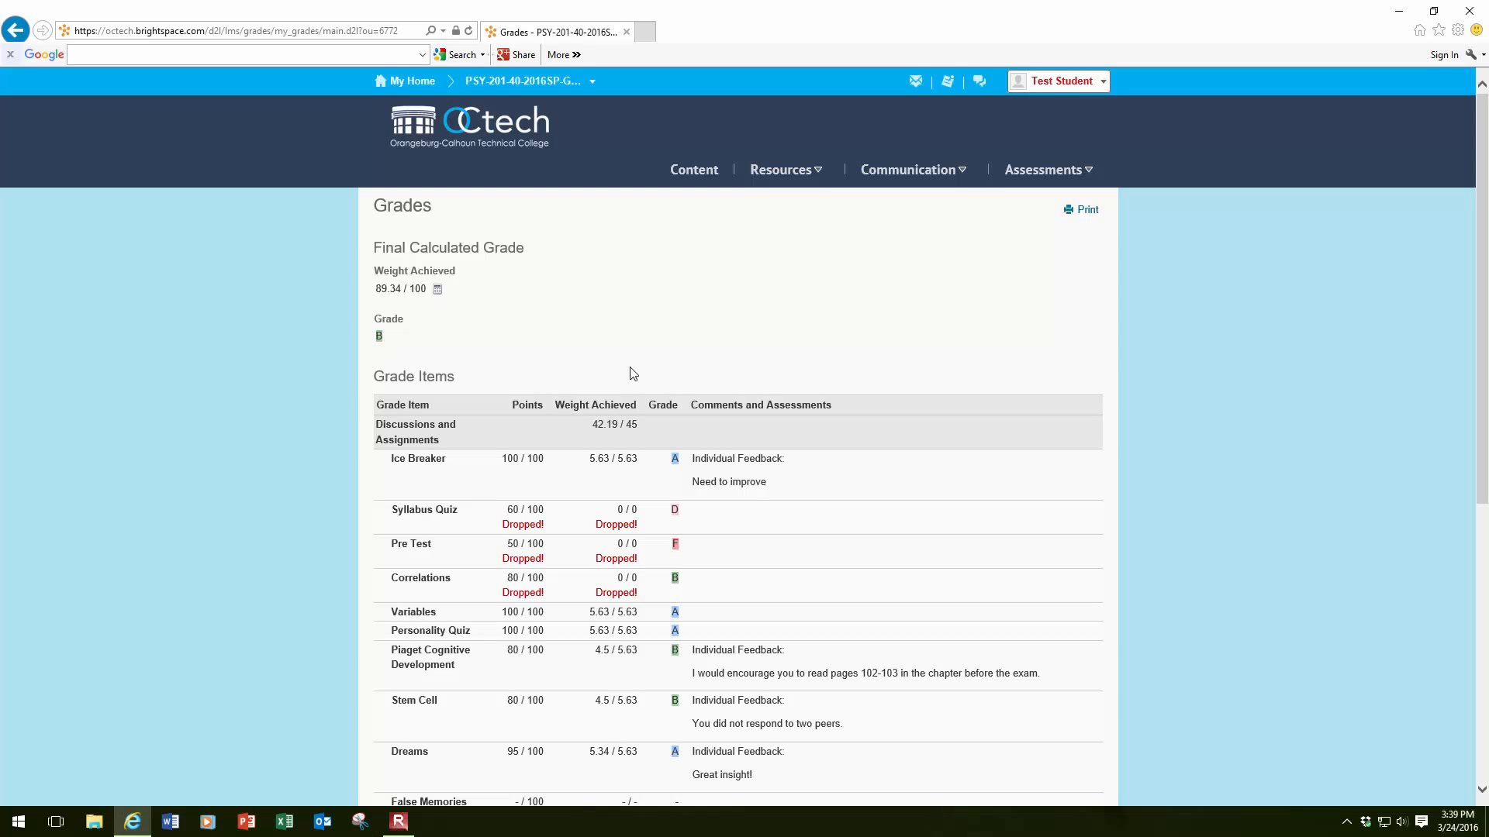
Examine the test student's Grades page in the PSY-201 course, including the final calculated grade, dropped items and feedback
left_click(1089, 174)
scroll(551, 303, "down", 3)
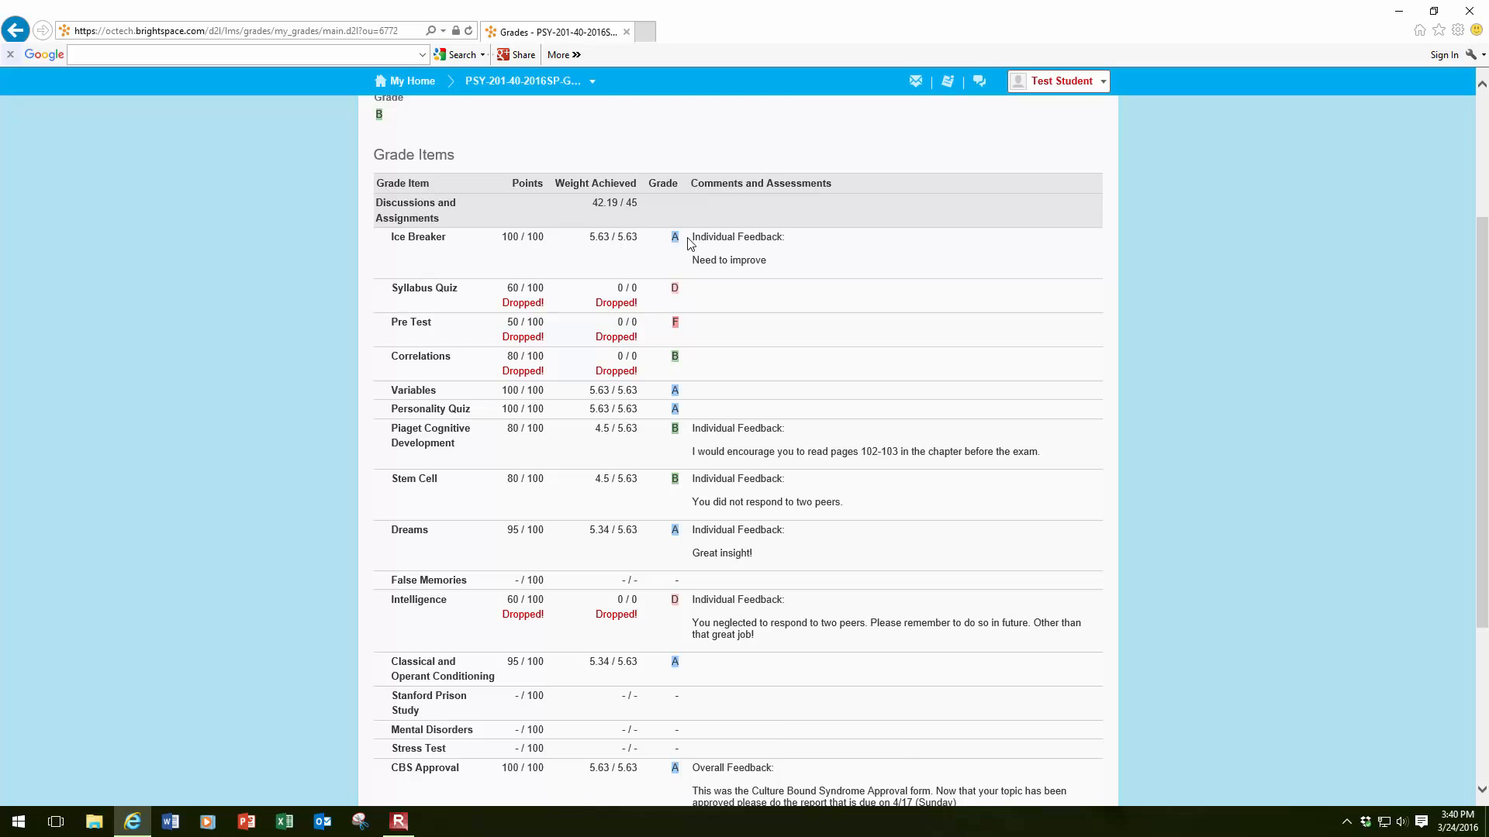
scroll(777, 229, "down", 1)
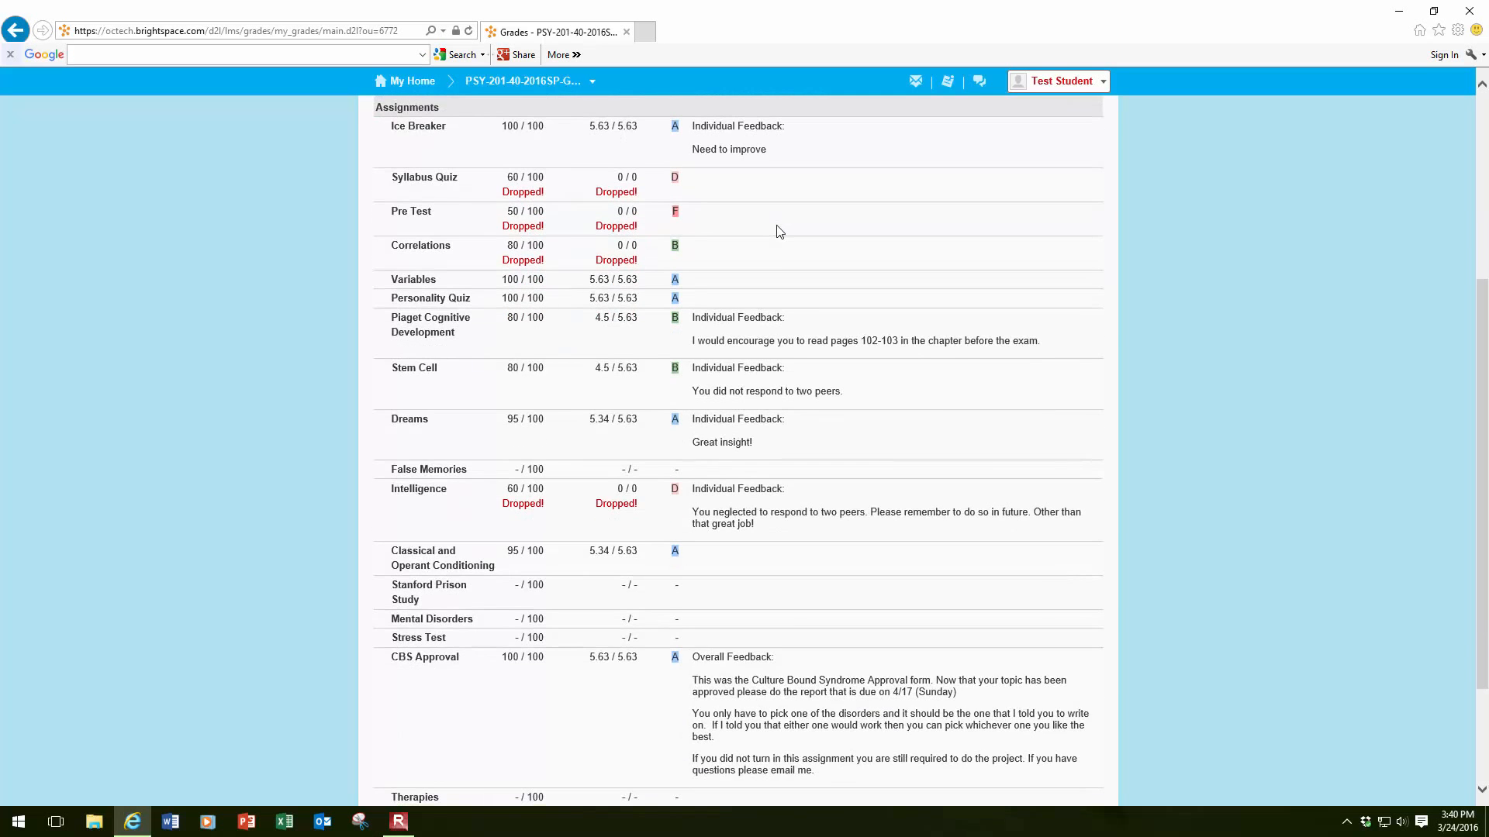
scroll(780, 257, "down", 1)
scroll(780, 257, "up", 3)
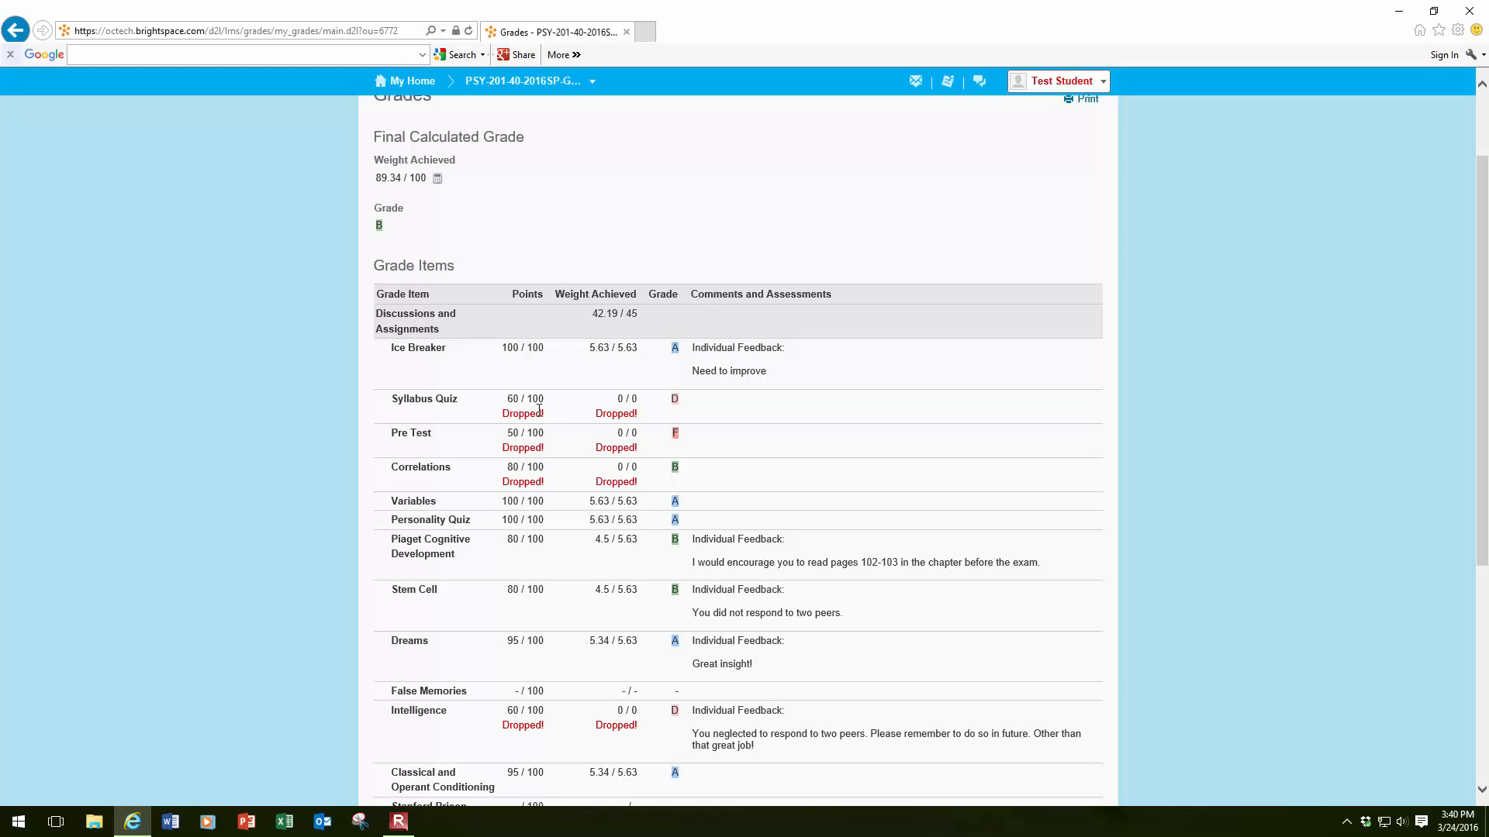
Examine the rubric assessment details of the test student's Culture Bound Syndrome Project, close them and return to the grades overview
scroll(799, 389, "down", 4)
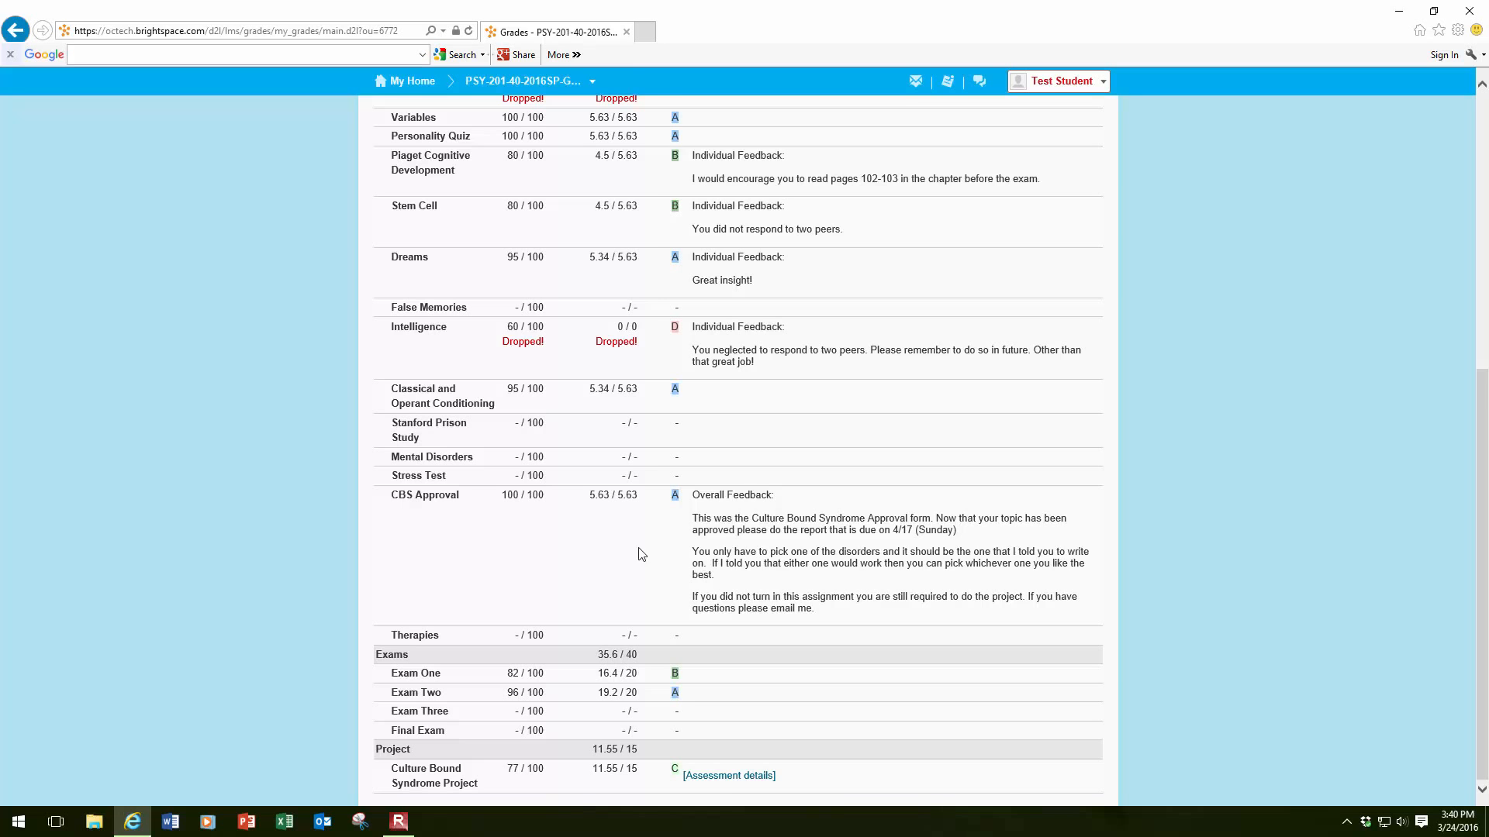
left_click(718, 776)
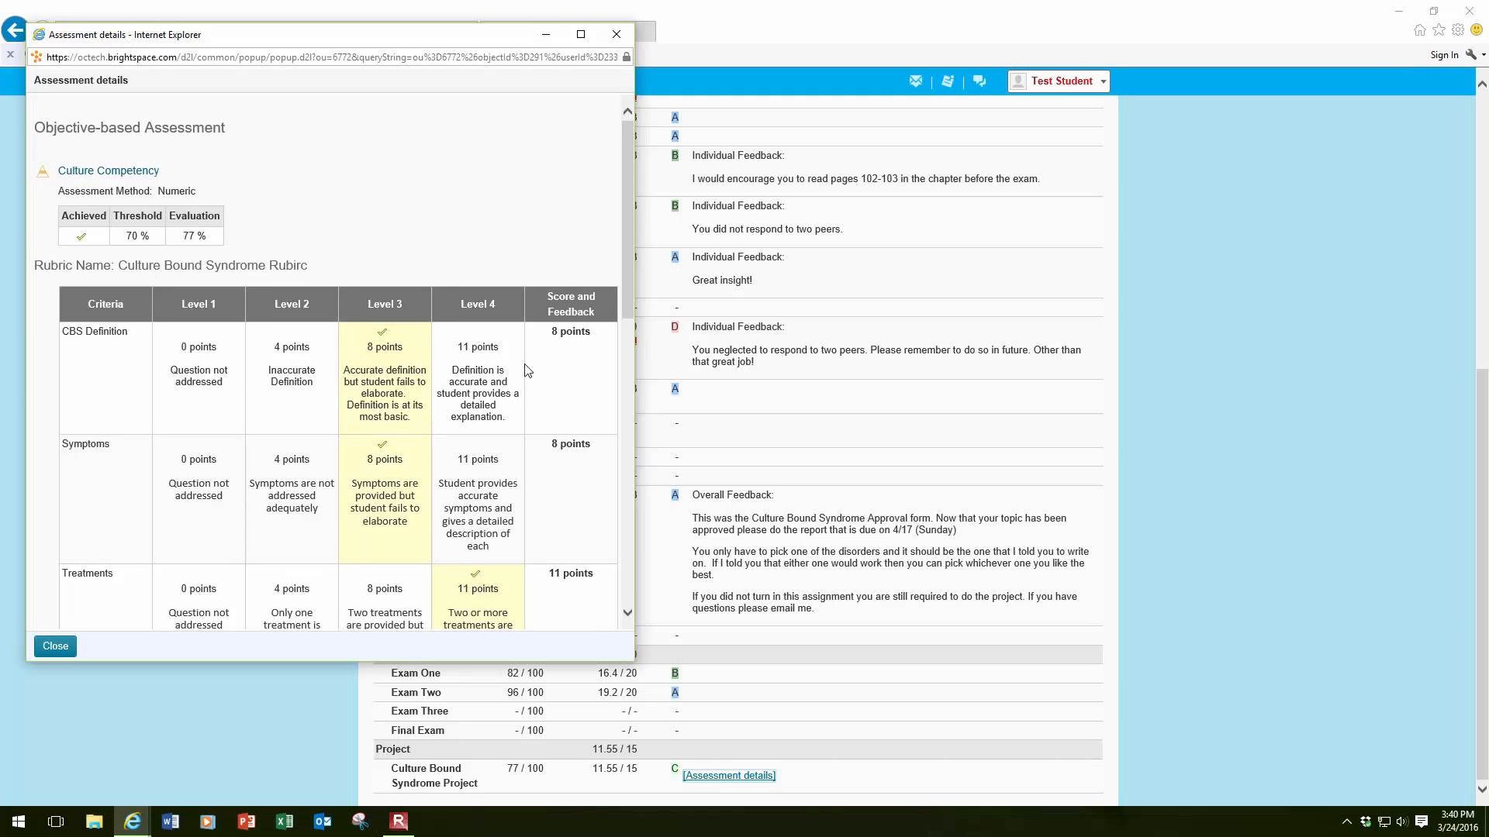
scroll(525, 371, "down", 10)
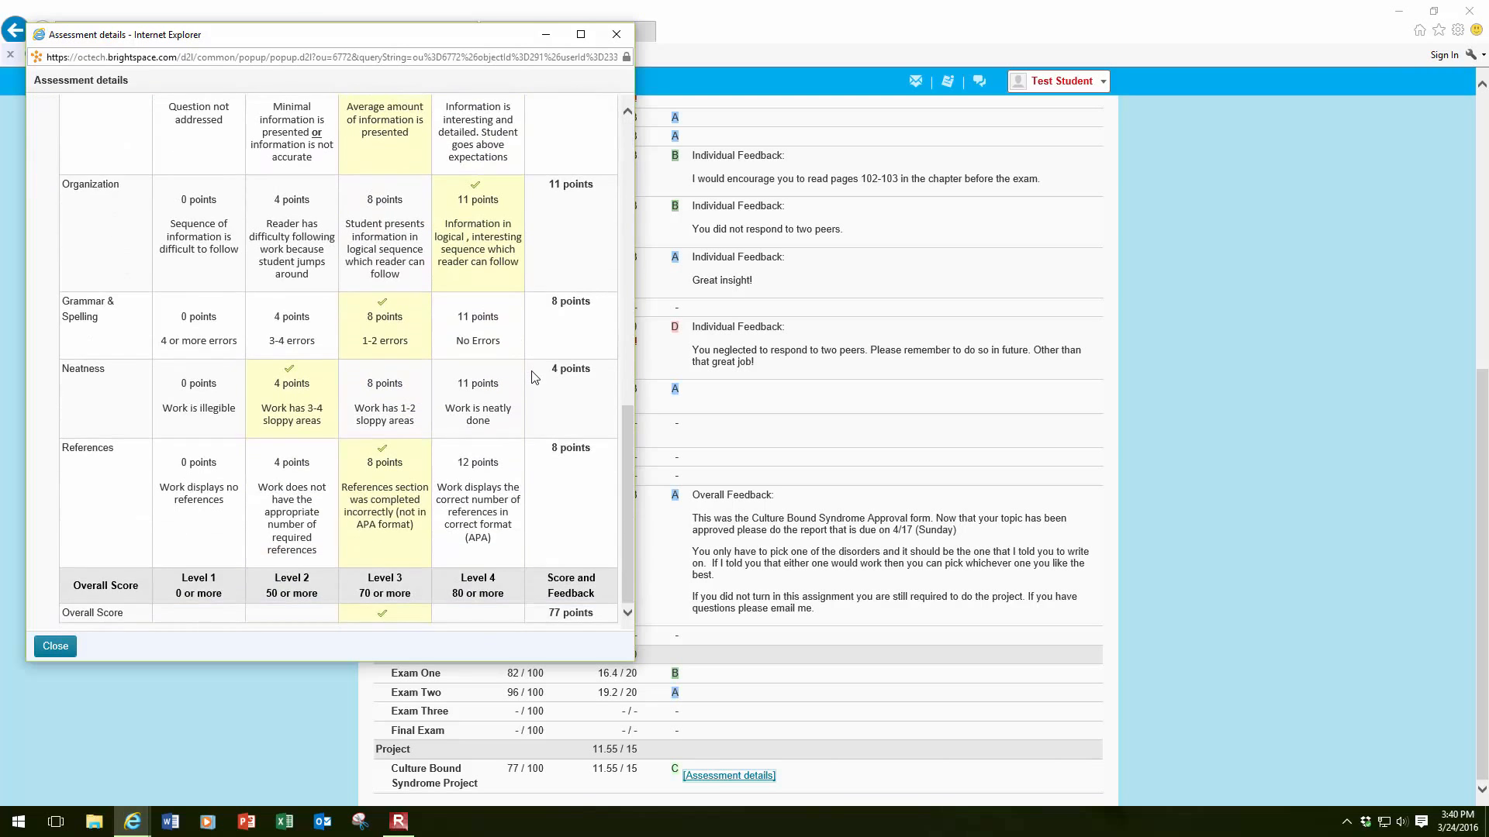
left_click(55, 647)
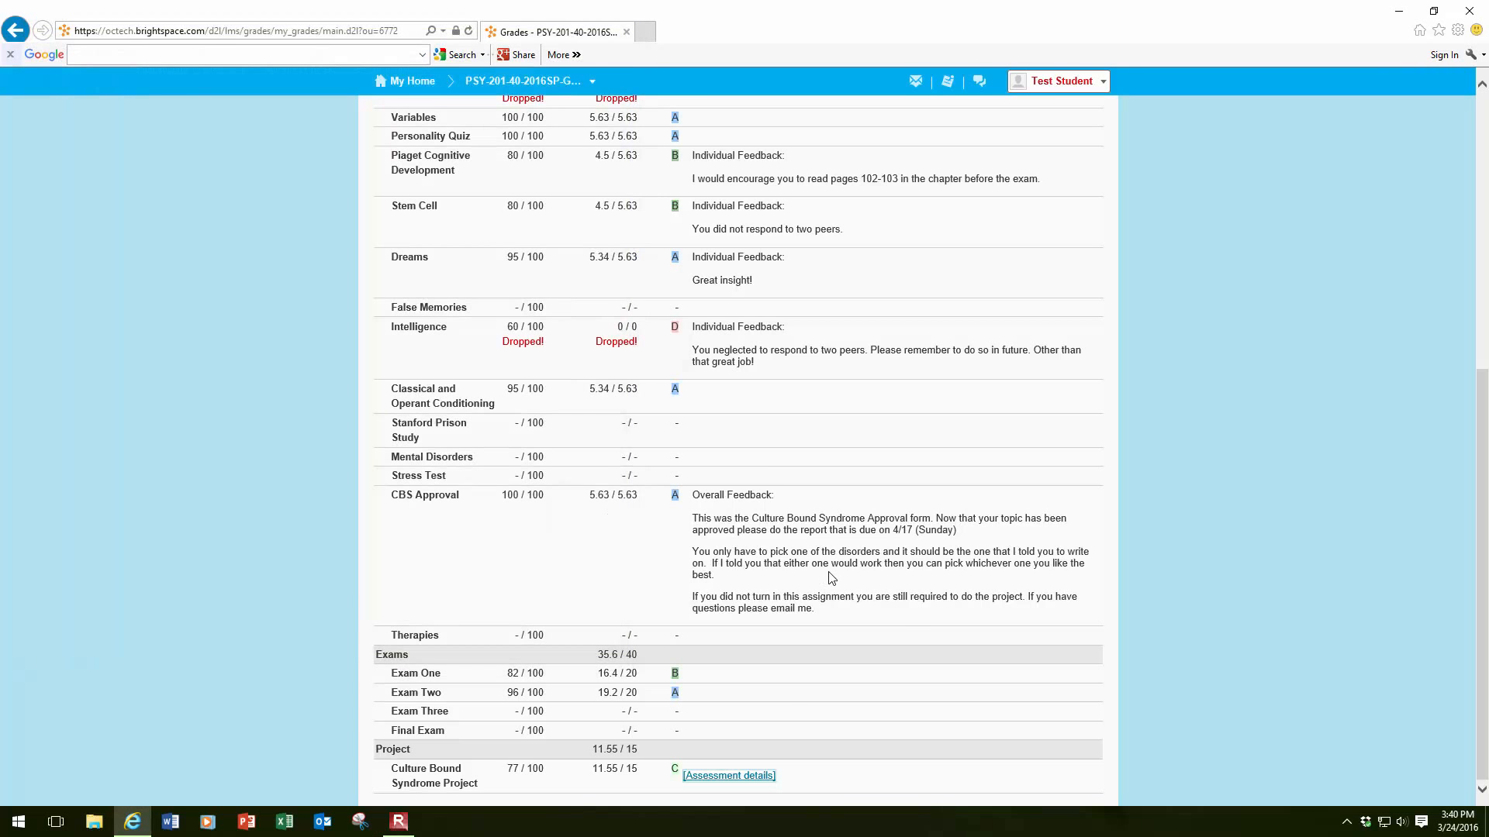
scroll(831, 577, "up", 6)
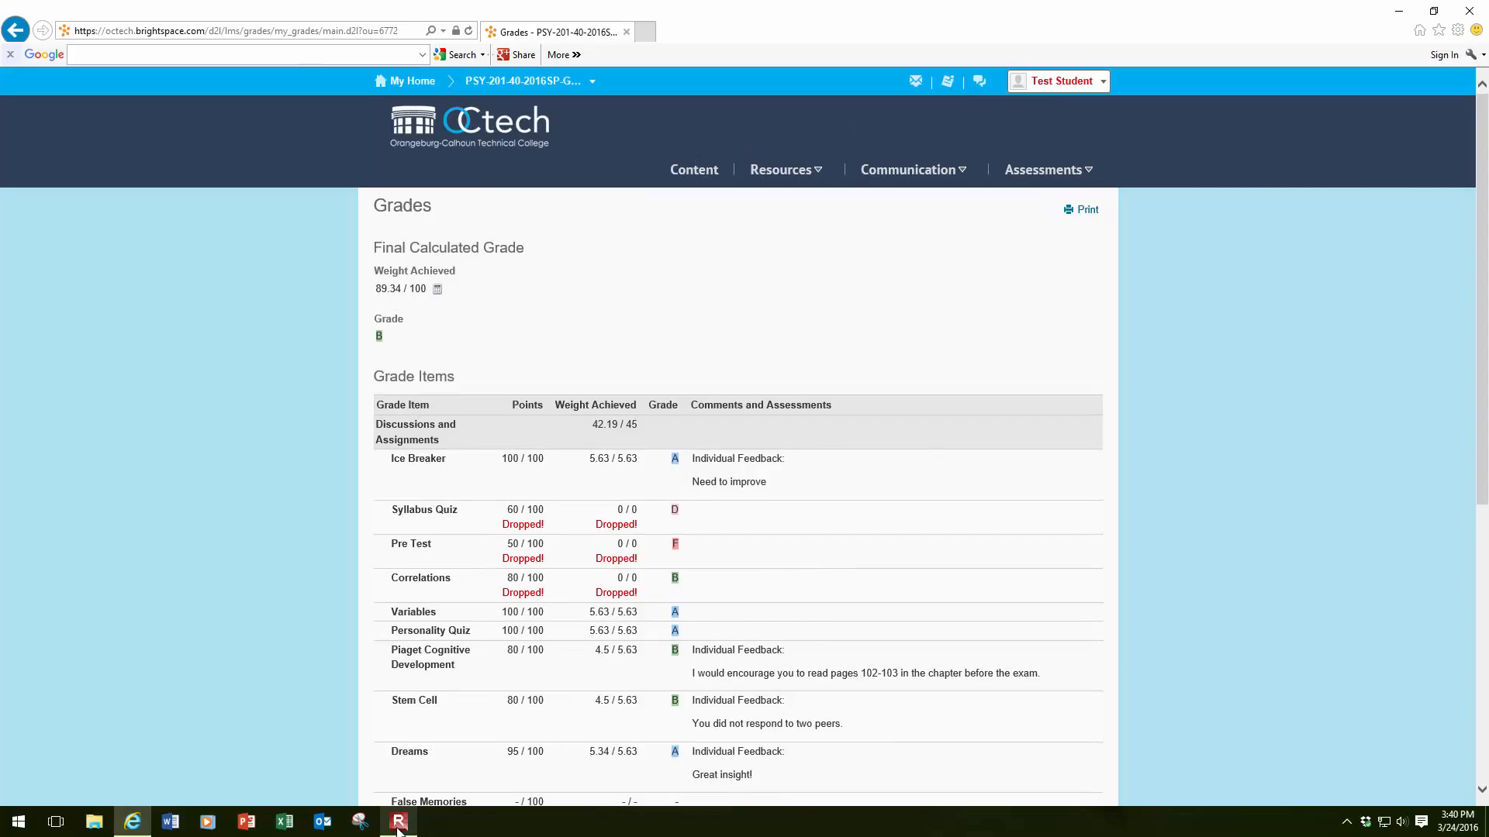
mouse_move(398, 826)
left_click(1104, 89)
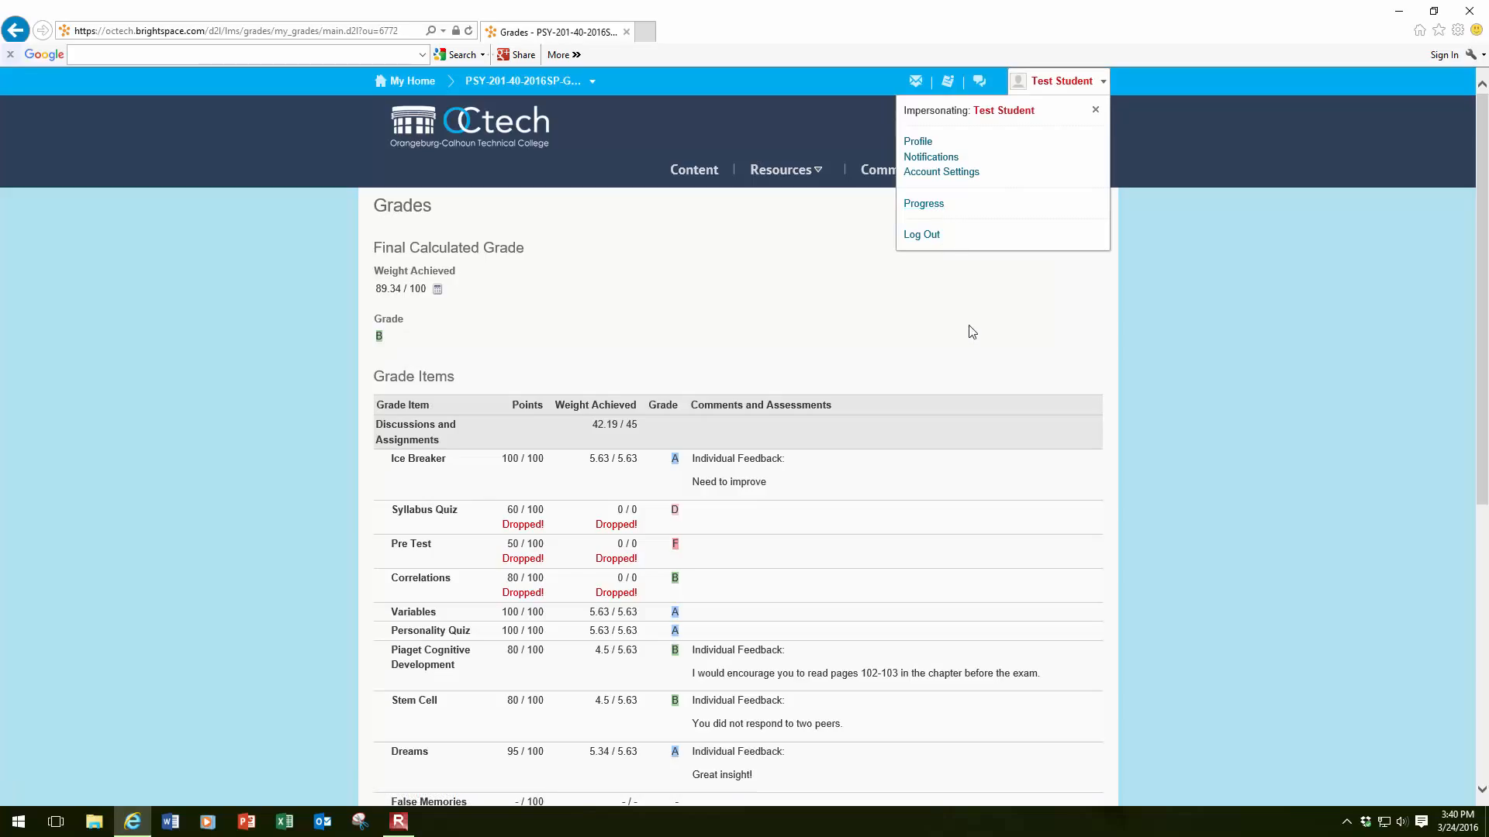
left_click(1136, 353)
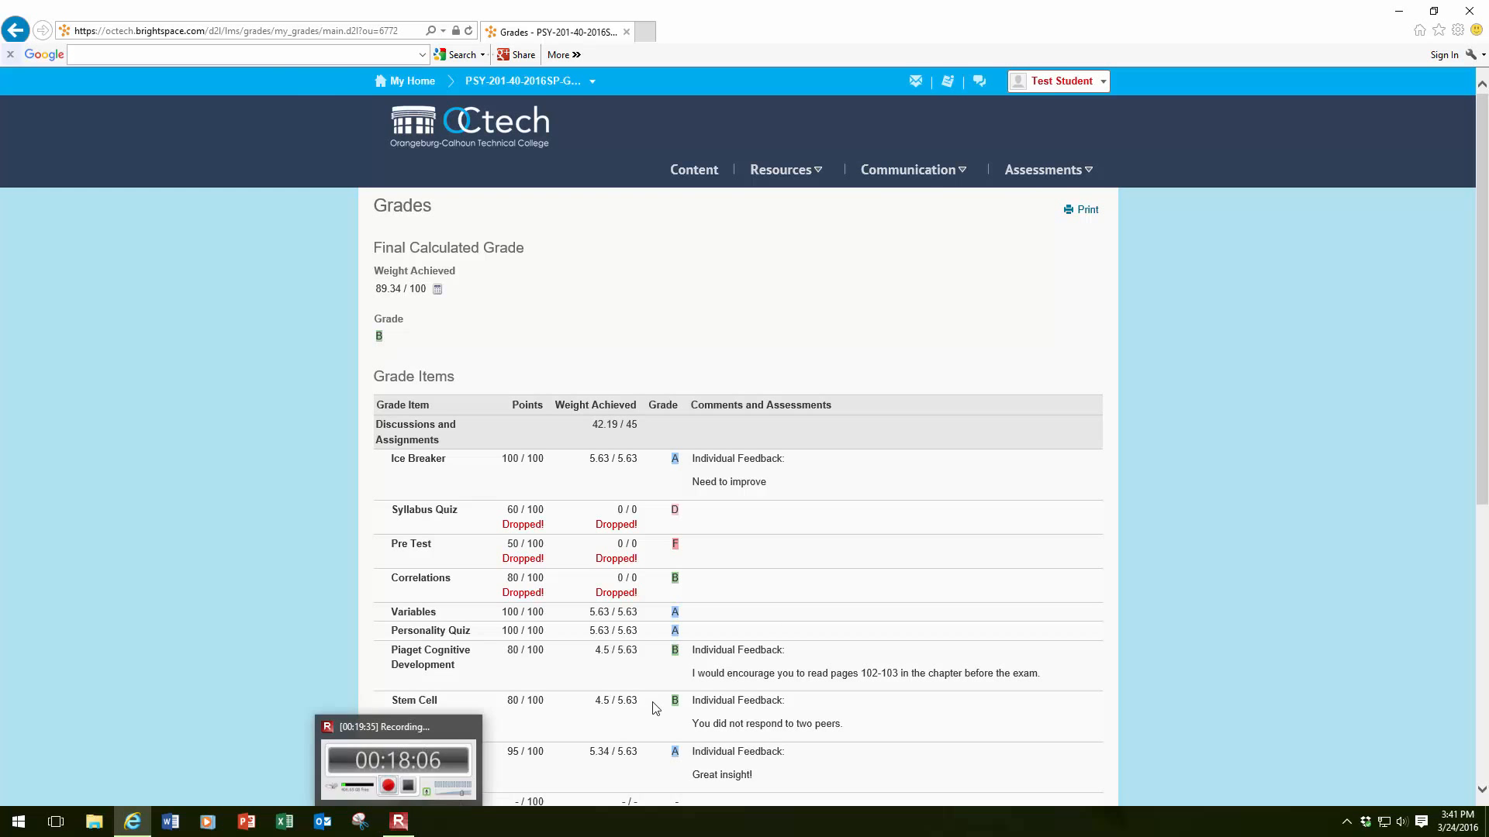
left_click(396, 822)
left_click(147, 371)
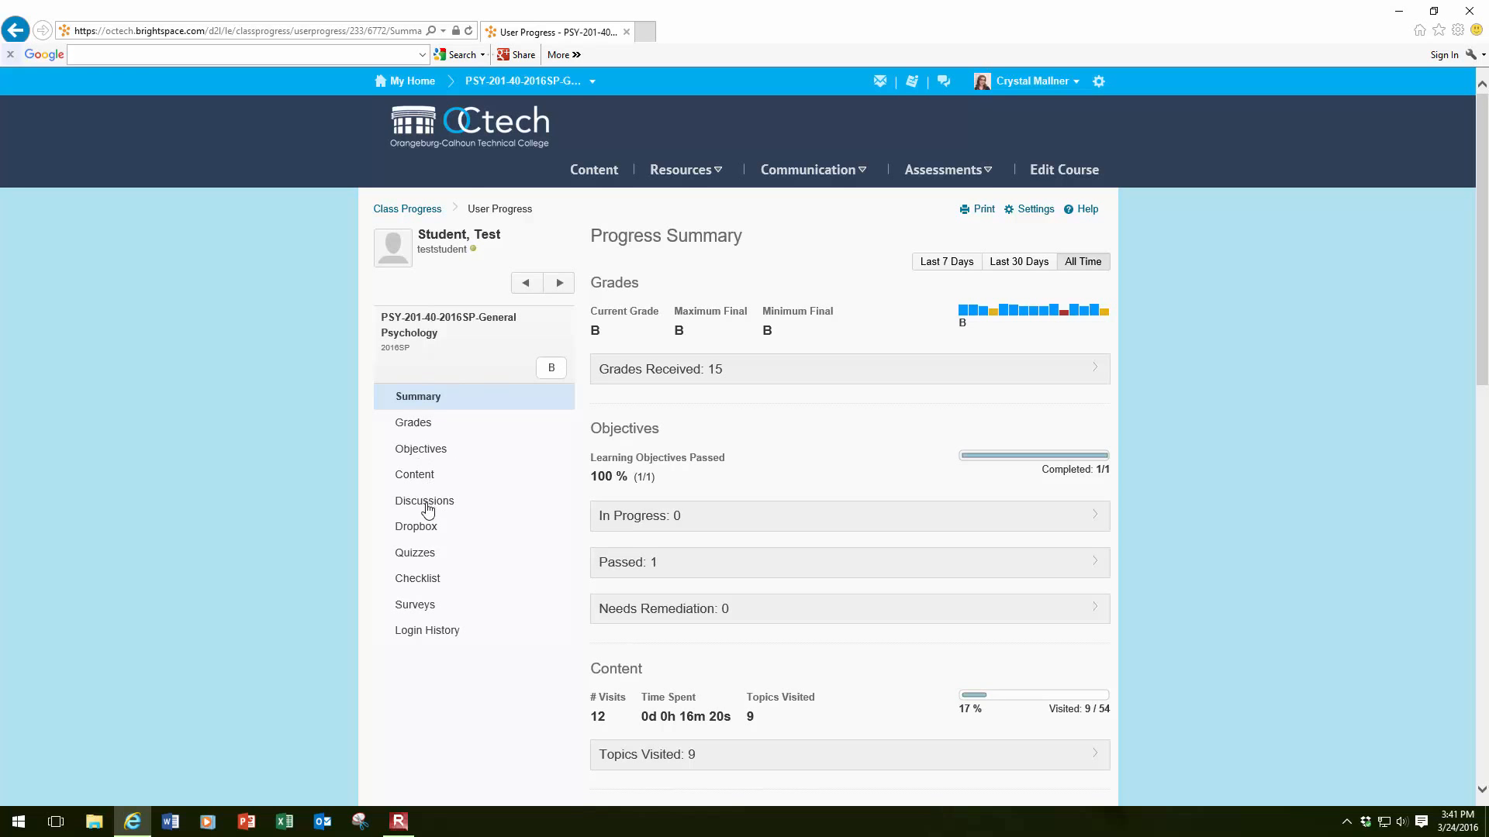
Review the test student's login history and grades progress, expanding the Discussions and Assignments items and the Intelligence feedback
left_click(441, 634)
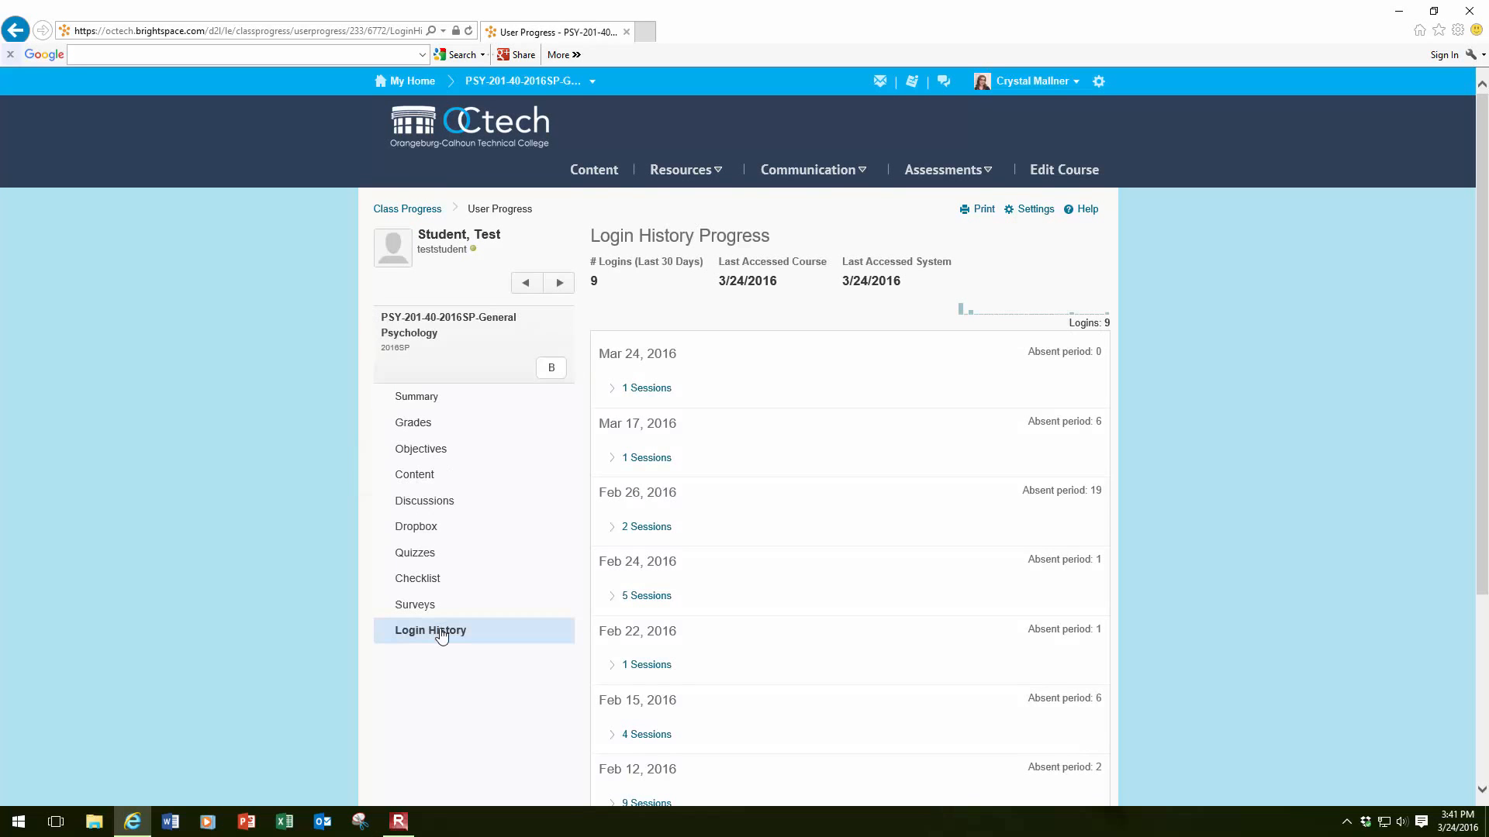
left_click(415, 425)
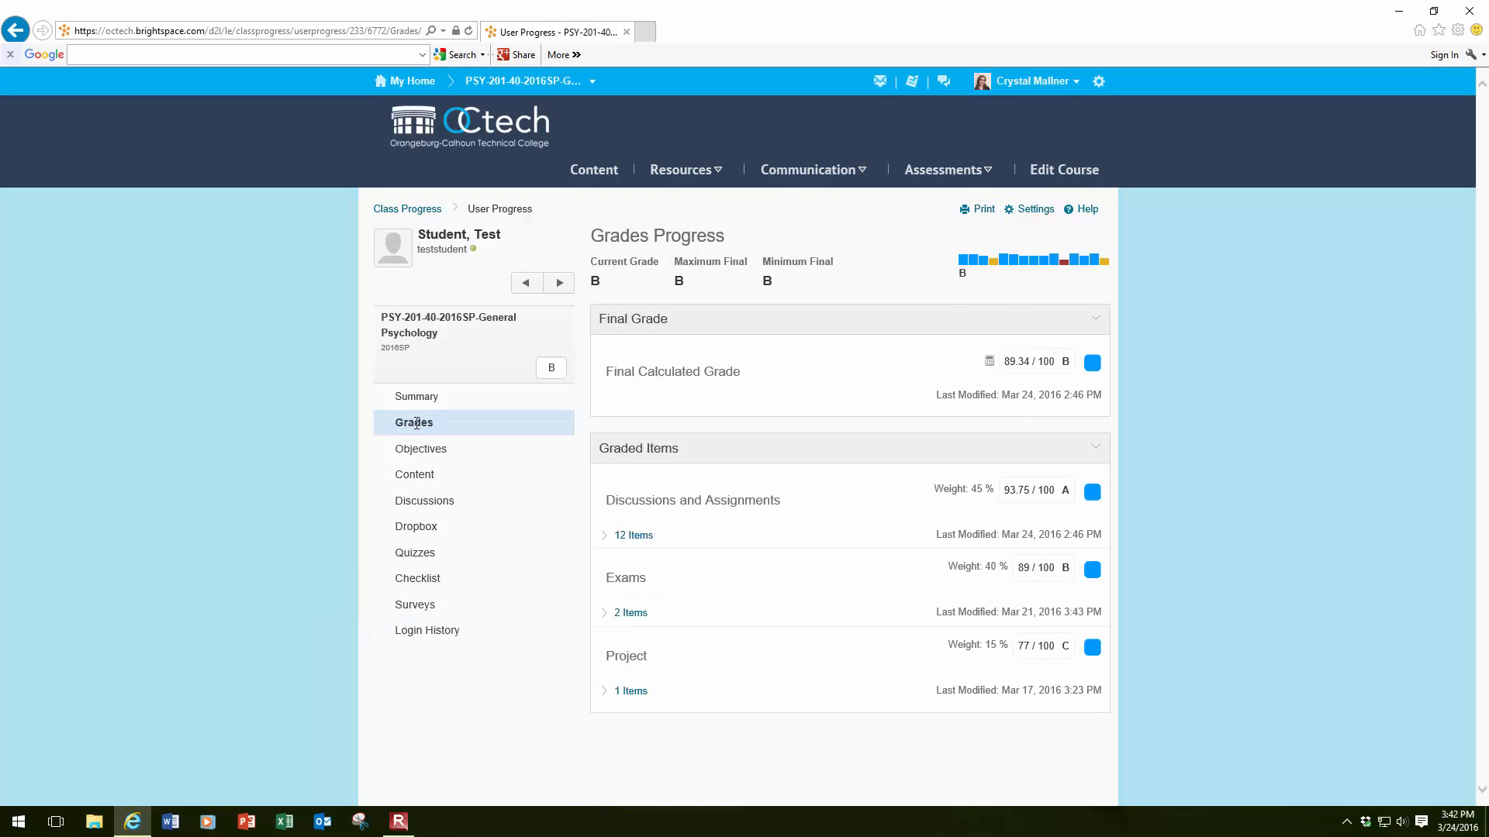
left_click(632, 537)
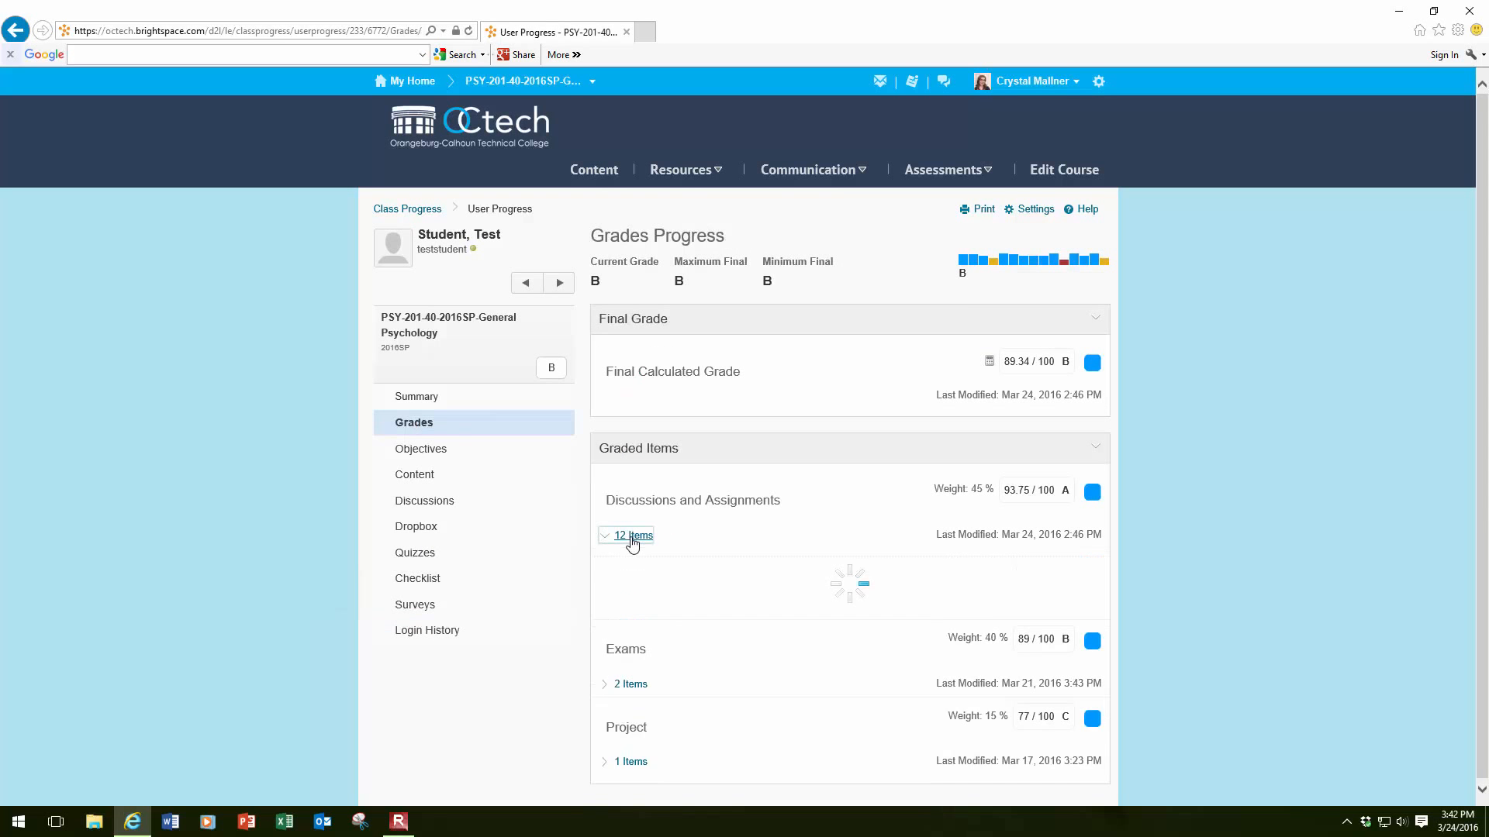
scroll(713, 552, "down", 3)
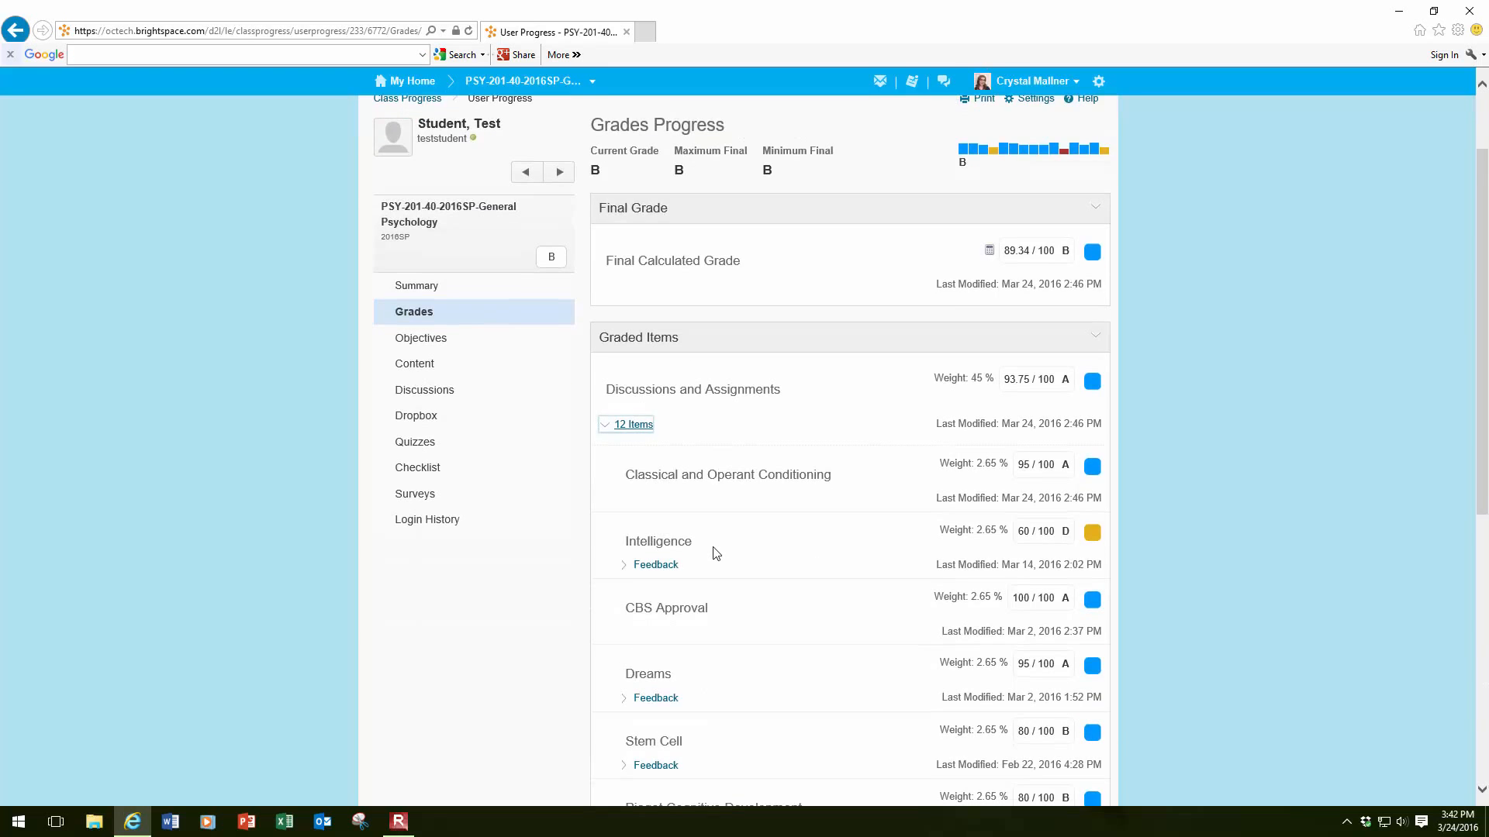
left_click(665, 455)
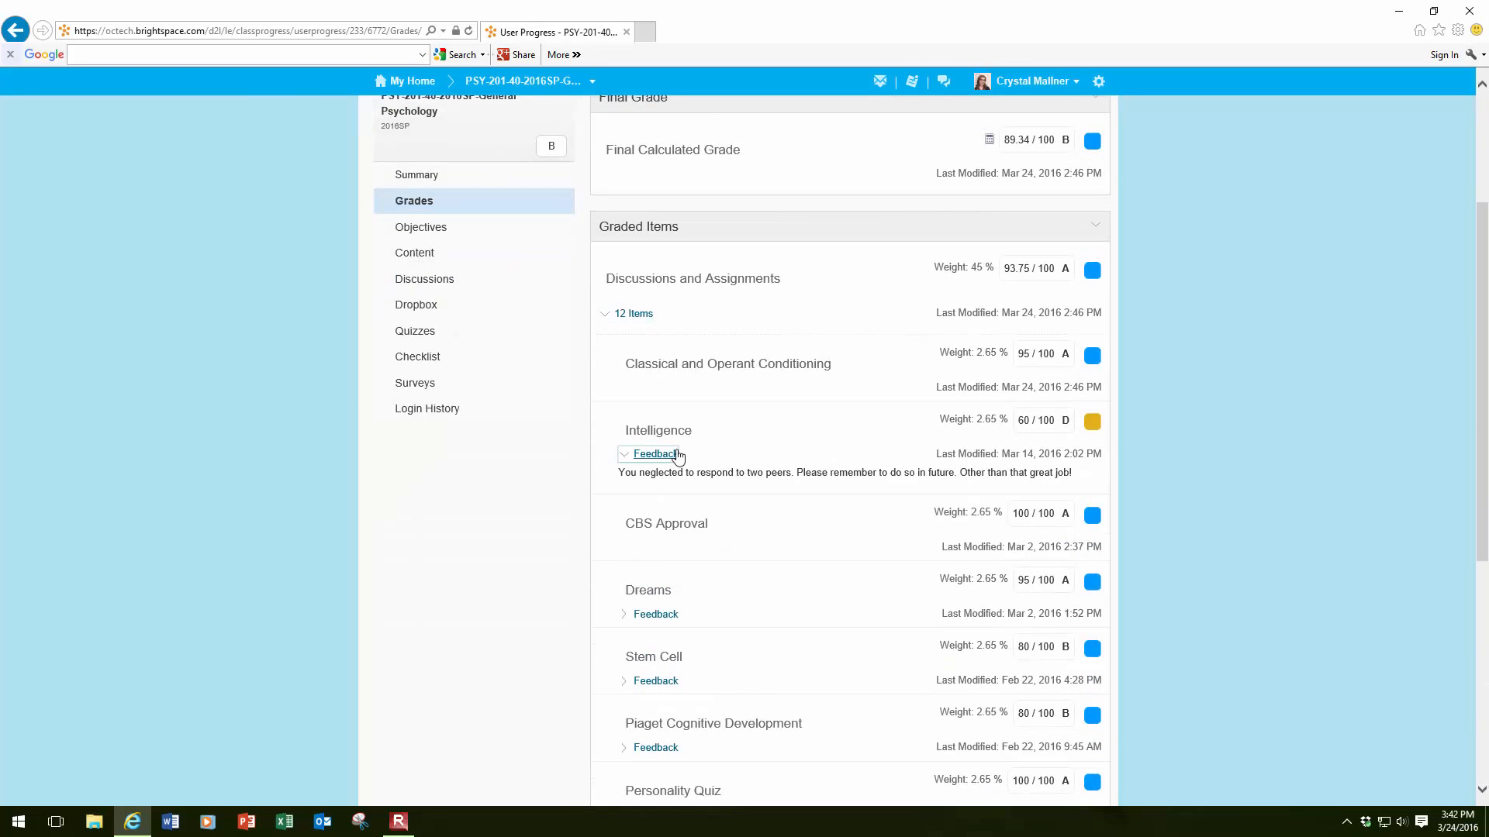
scroll(809, 464, "up", 3)
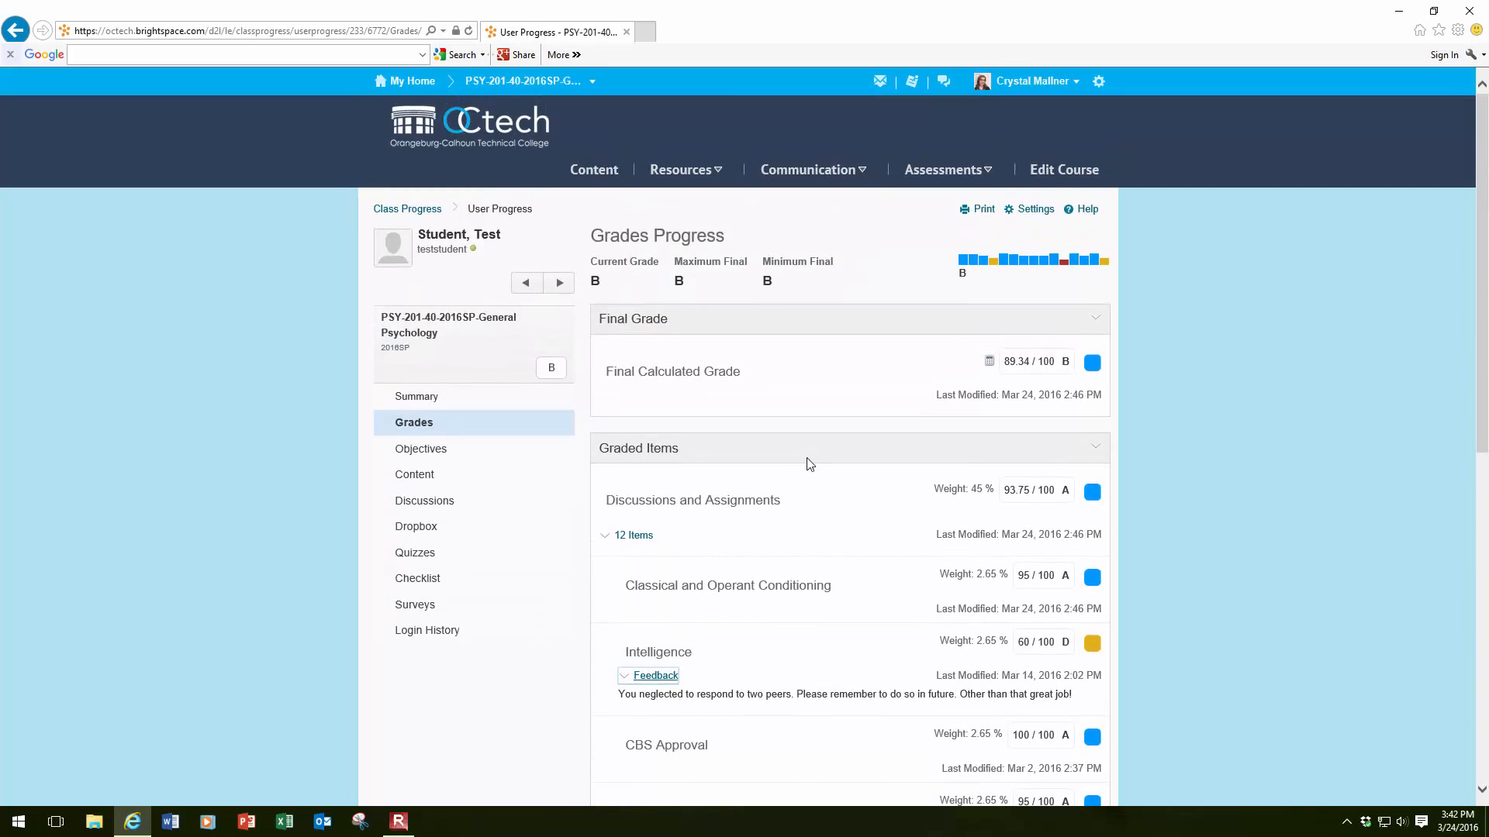